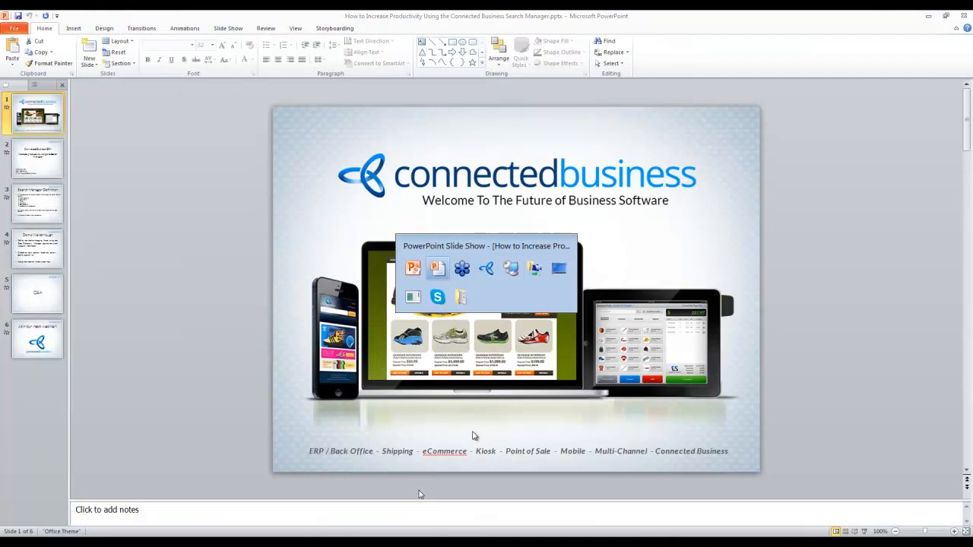
Step: Switch to Connected Business 13 and sign in to Demo Company US with the account password
{"action": "key", "text": "alt+Tab"}
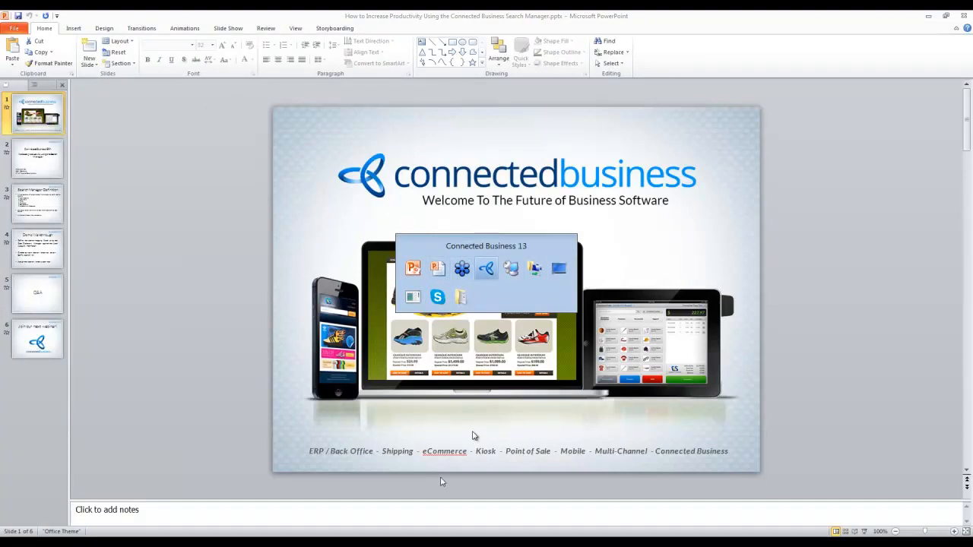
{"action": "key", "text": "alt+Tab"}
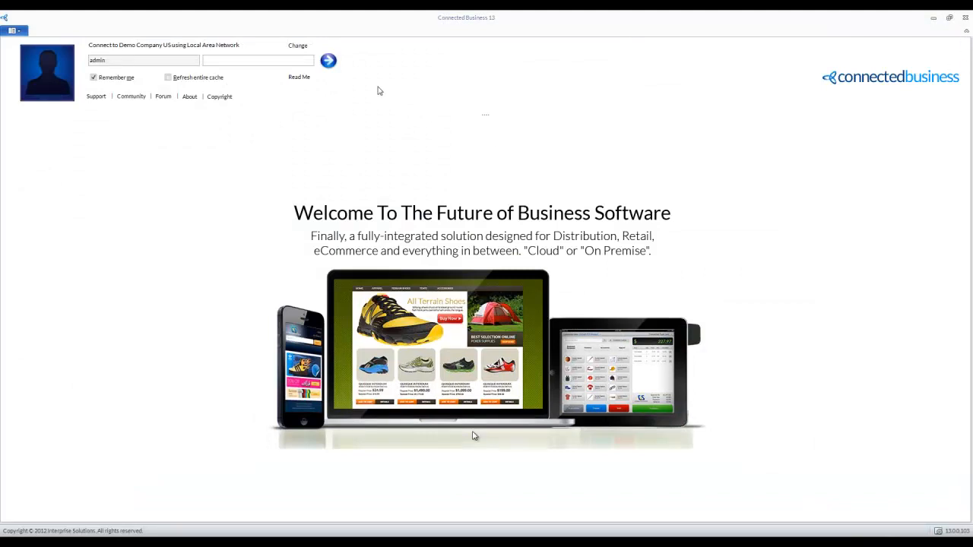
{"action": "left_click", "coordinate": [343, 15]}
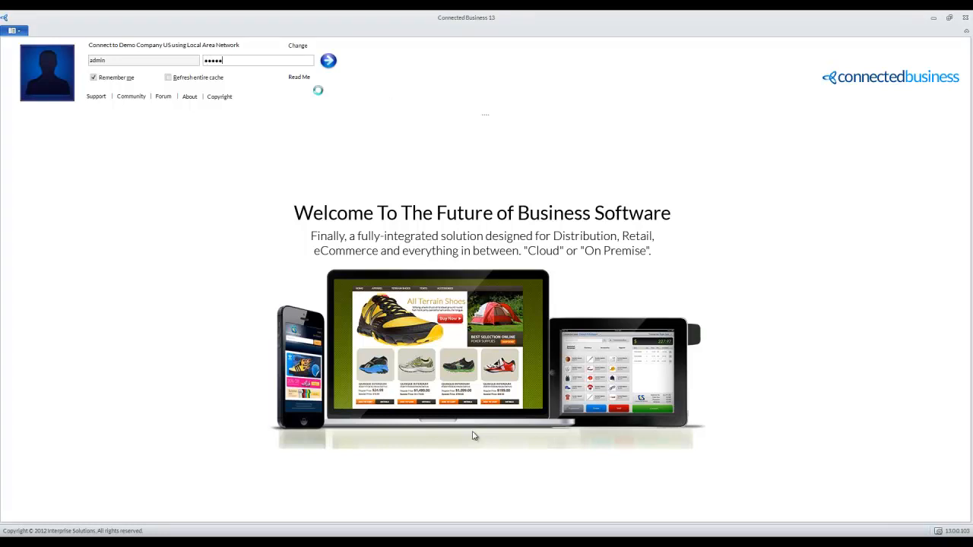
{"action": "key", "text": "Return"}
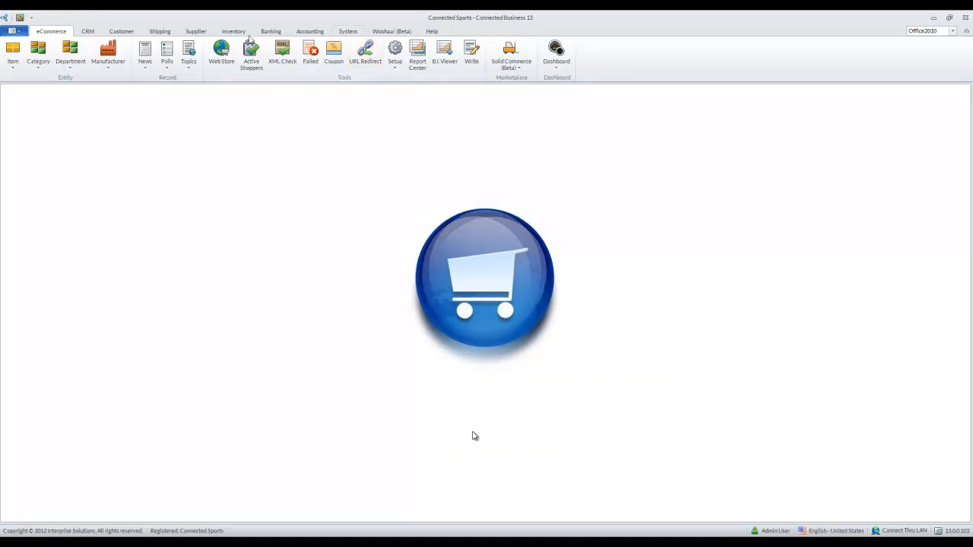
Step: Review the Find Customer list, then open the System Accounts > Users list of active accounts
{"action": "left_click", "coordinate": [131, 32]}
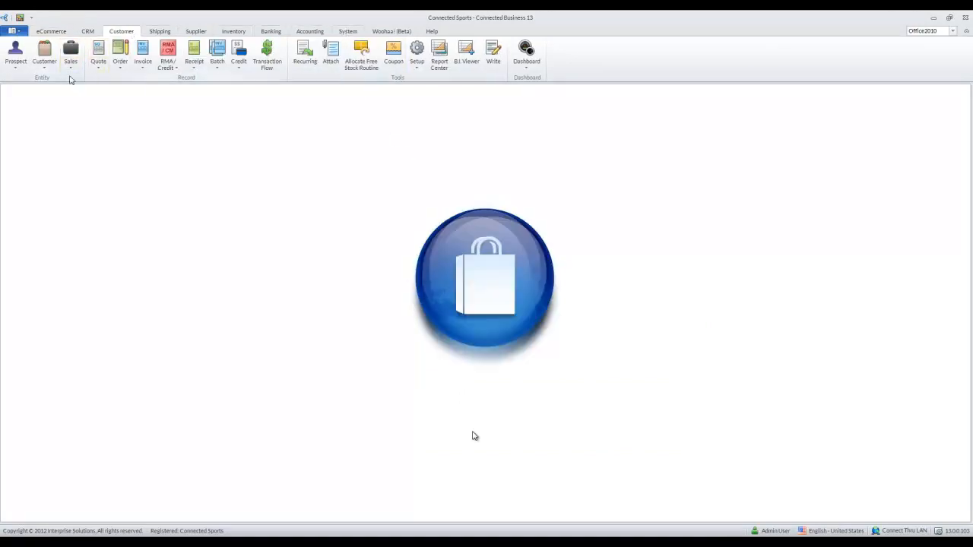
{"action": "left_click", "coordinate": [44, 61]}
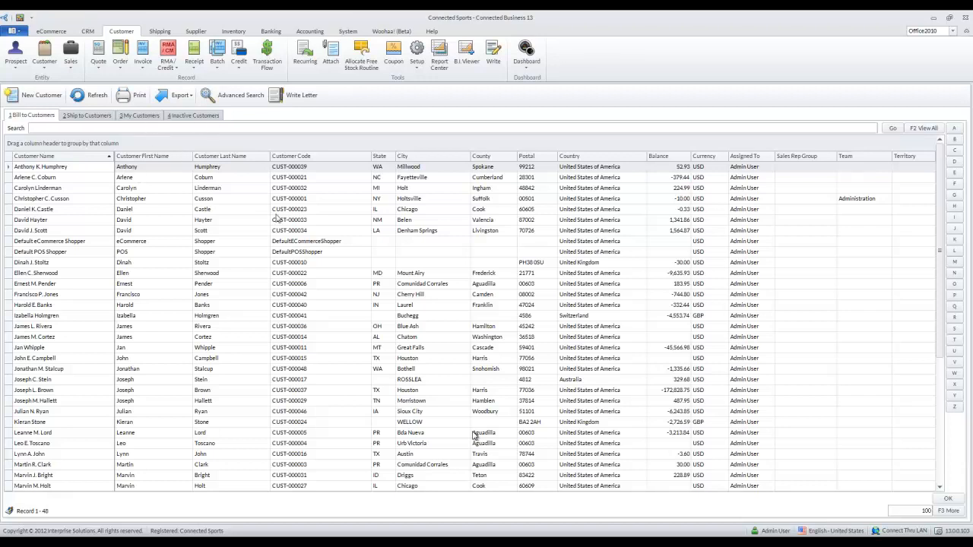
{"action": "left_click", "coordinate": [354, 31]}
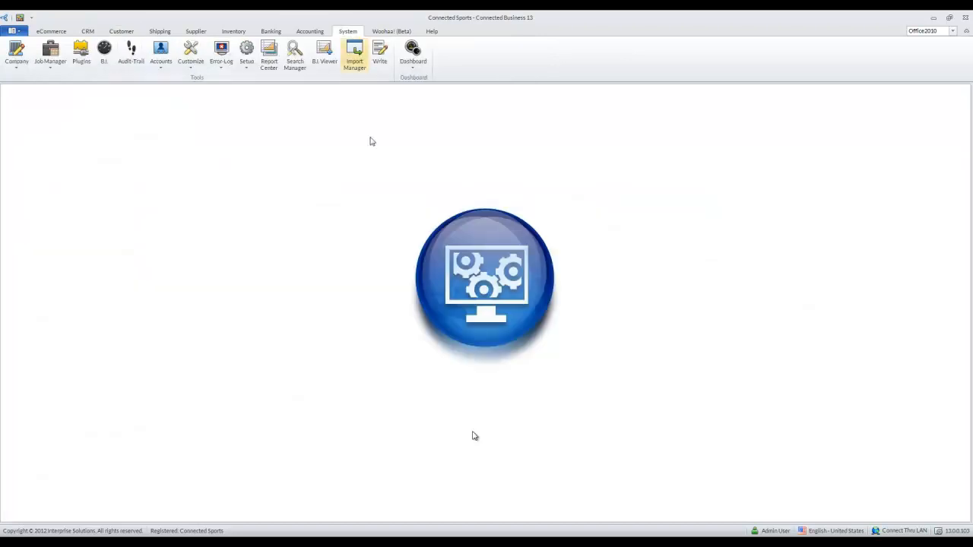
{"action": "left_click", "coordinate": [160, 65]}
{"action": "left_click", "coordinate": [168, 78]}
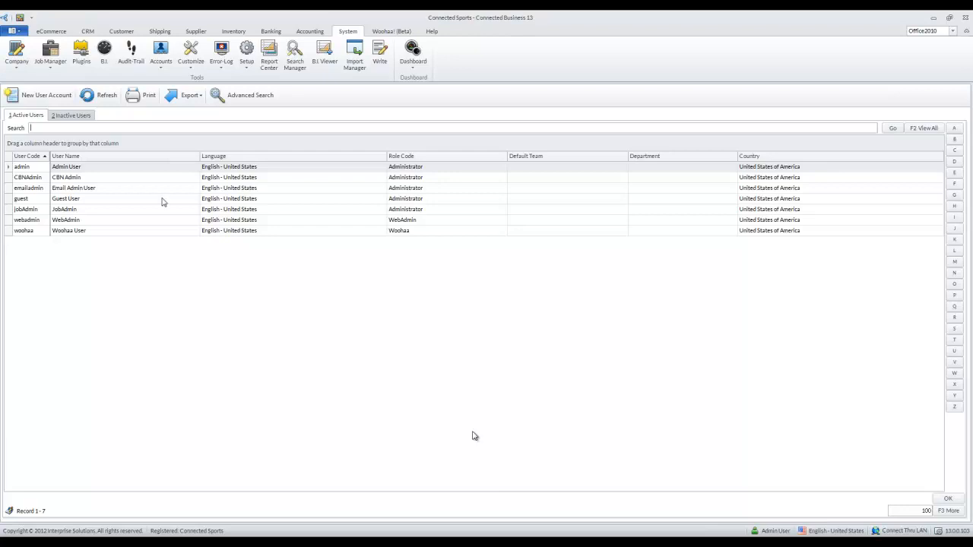
Step: Start a new user account with its user code, user name and a confirmed password
{"action": "left_click", "coordinate": [27, 95]}
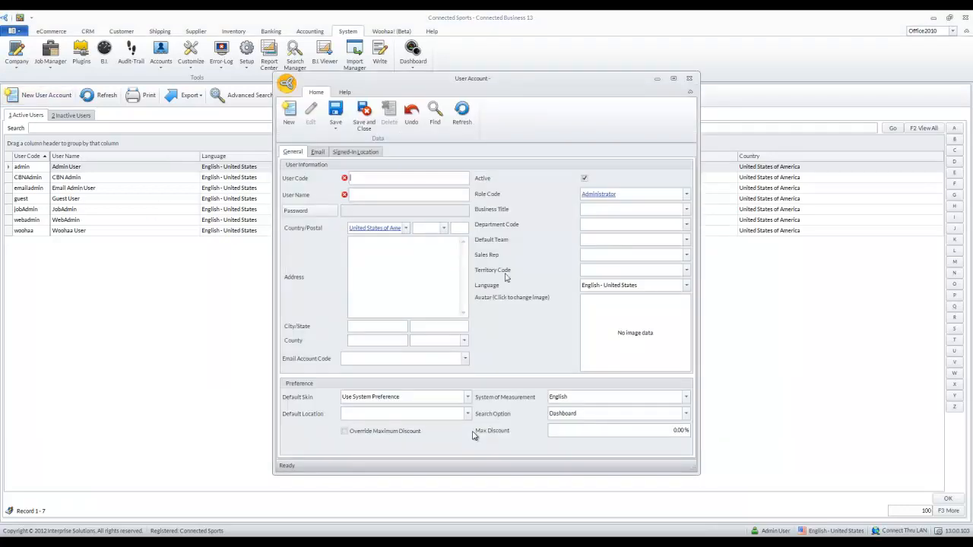
{"action": "key", "text": "Tab"}
{"action": "type", "text": "Ra"}
{"action": "key", "text": "Tab"}
{"action": "key", "text": "Return"}
{"action": "left_click", "coordinate": [505, 273]}
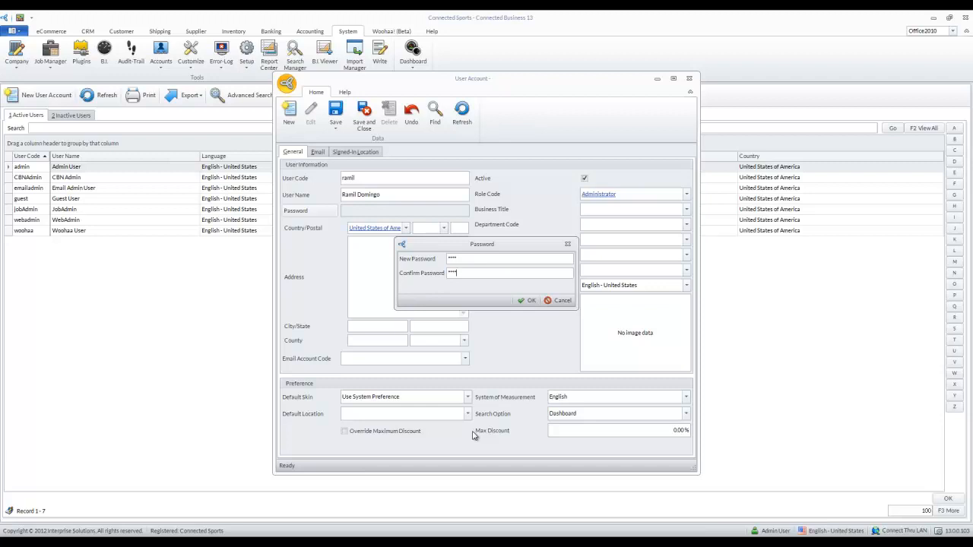
{"action": "left_click", "coordinate": [527, 300]}
Step: Set SALES as the default team, save the account and decline registering it as a contact
{"action": "left_click", "coordinate": [687, 240]}
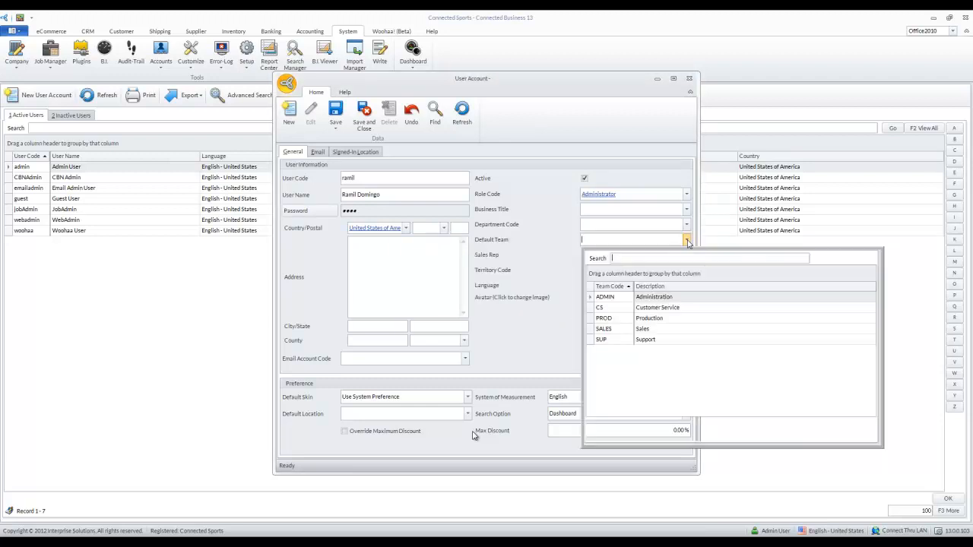
{"action": "left_click", "coordinate": [614, 330]}
{"action": "double_click", "coordinate": [613, 330]}
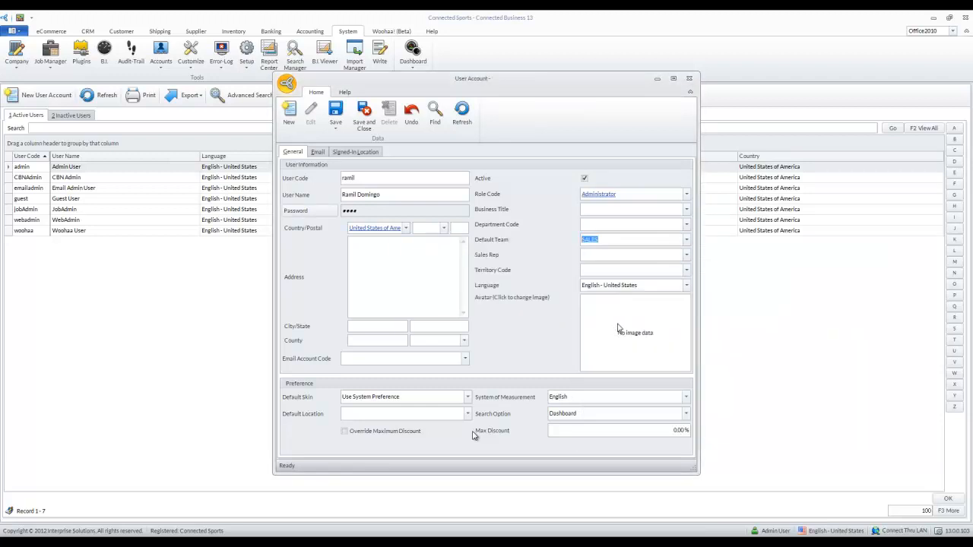
{"action": "left_click", "coordinate": [363, 129]}
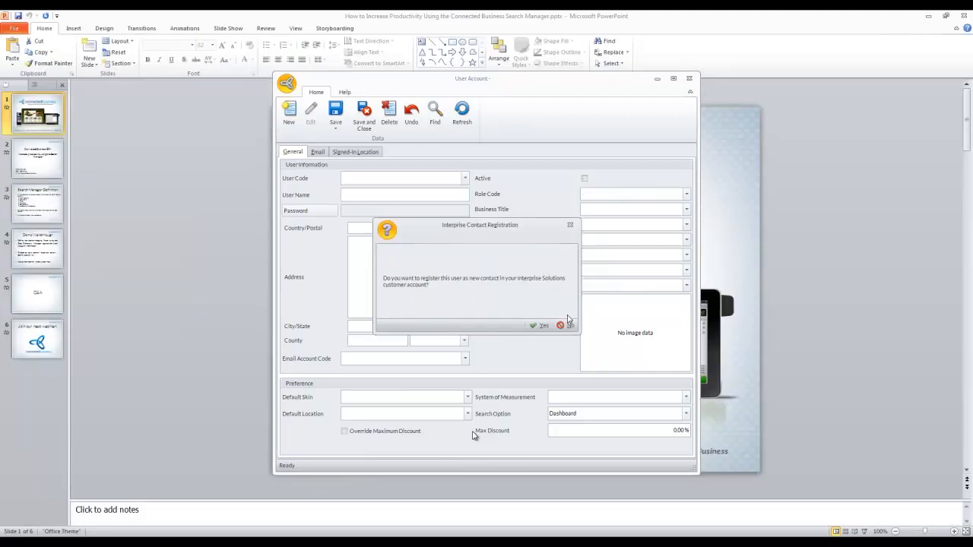
{"action": "left_click", "coordinate": [567, 326]}
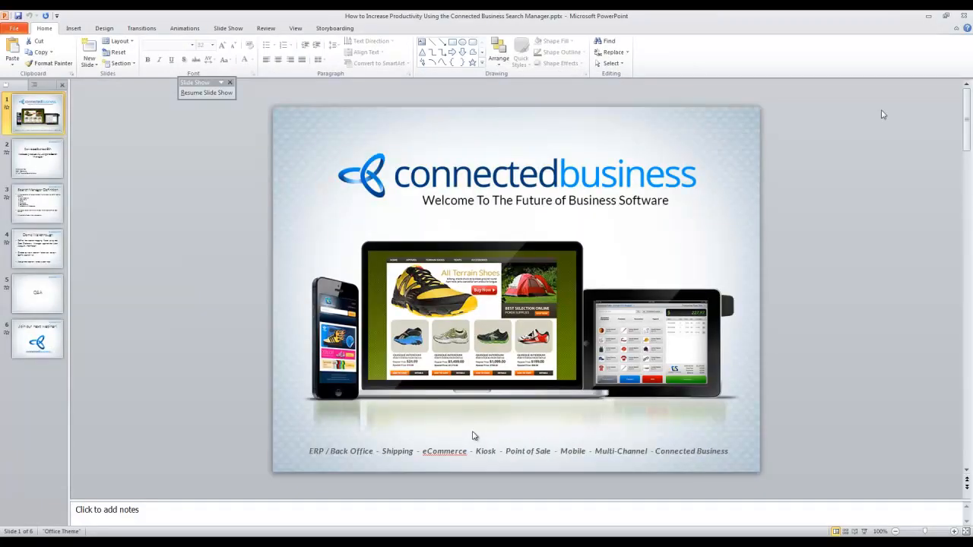
{"action": "left_click", "coordinate": [929, 16]}
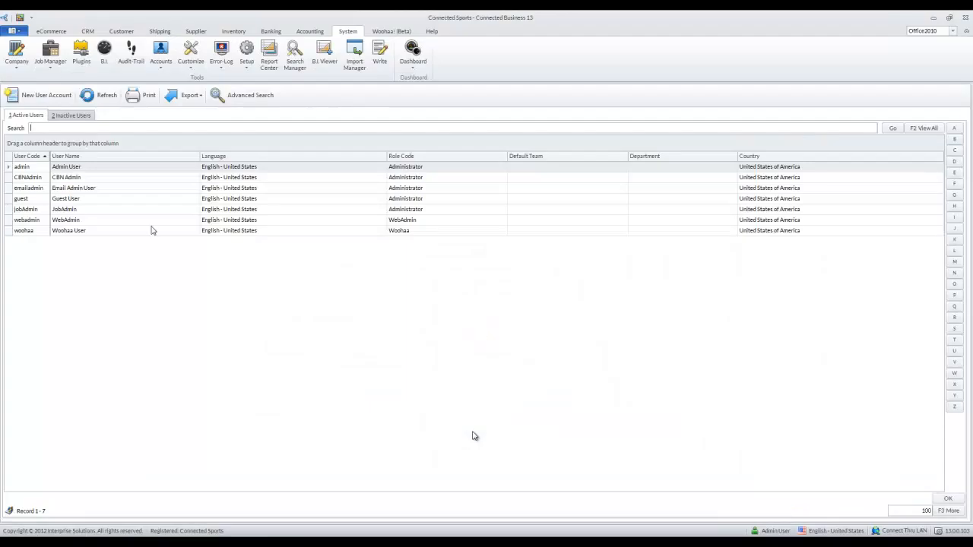
Step: Create a new user with code 'rep', name 'Support Rep' and a confirmed password
{"action": "left_click", "coordinate": [52, 222]}
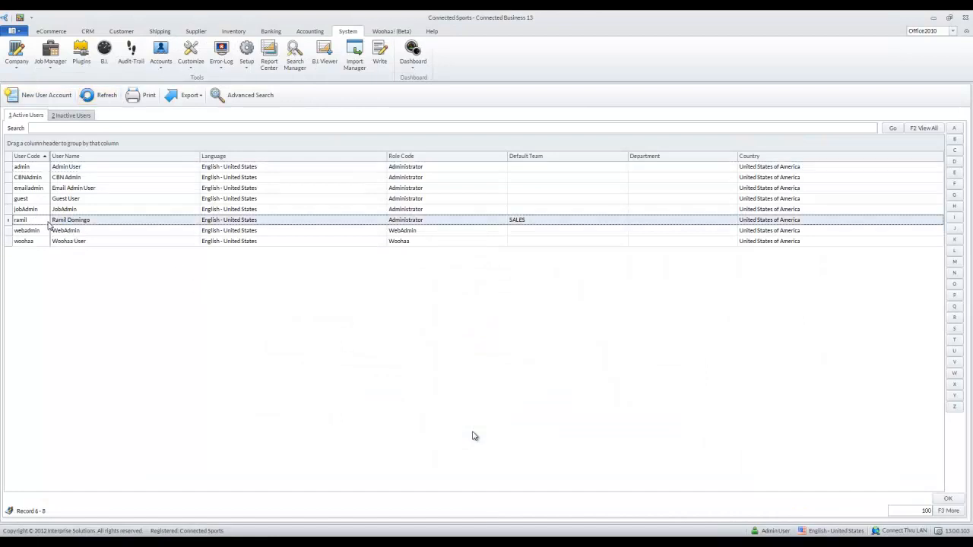
{"action": "left_click", "coordinate": [43, 98]}
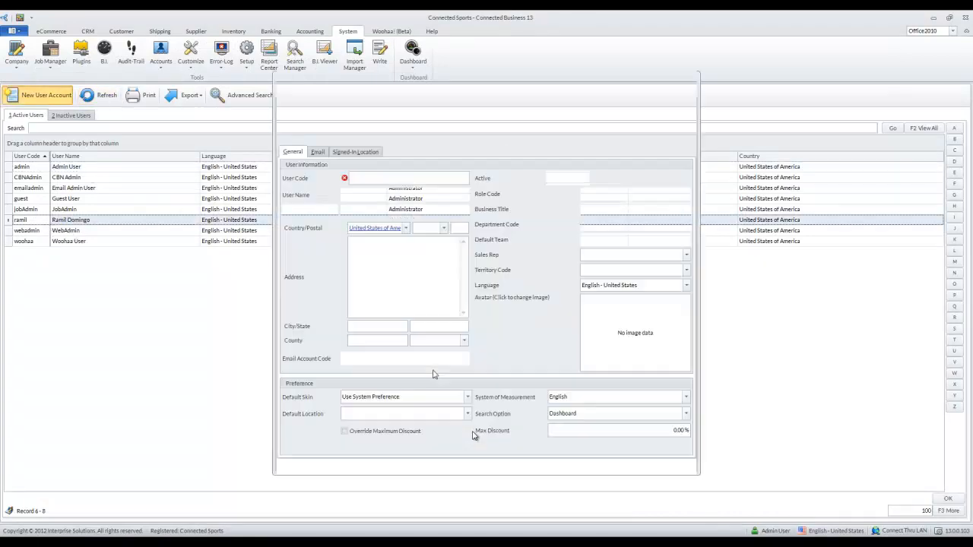
{"action": "type", "text": "rep"}
{"action": "key", "text": "Tab"}
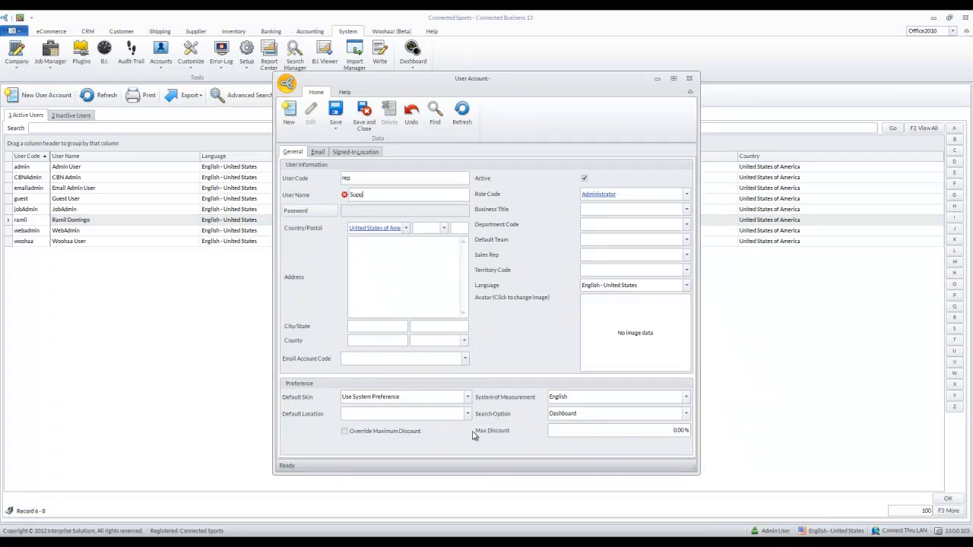
{"action": "type", "text": "Support Rep"}
{"action": "key", "text": "Tab"}
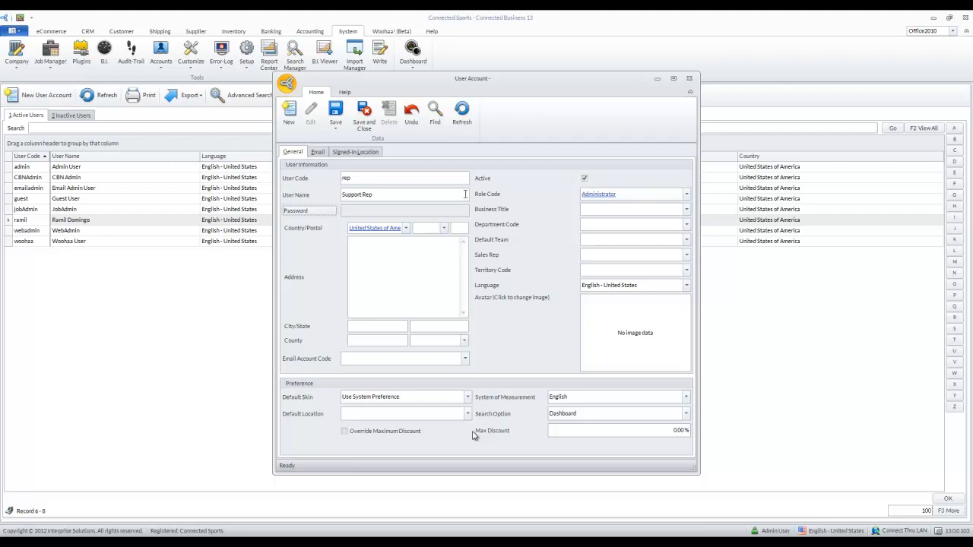
{"action": "left_click", "coordinate": [404, 179]}
{"action": "left_click", "coordinate": [307, 211]}
{"action": "key", "text": "Tab"}
{"action": "left_click", "coordinate": [526, 301]}
Step: Make SUP the Support Rep's default team, save without adding a contact, and refresh the user list
{"action": "left_click", "coordinate": [687, 239]}
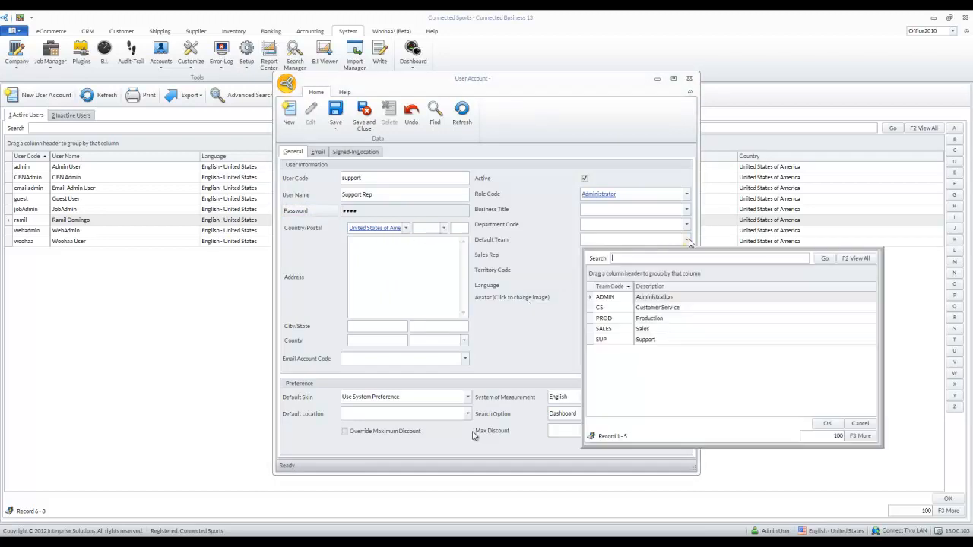
{"action": "double_click", "coordinate": [620, 339]}
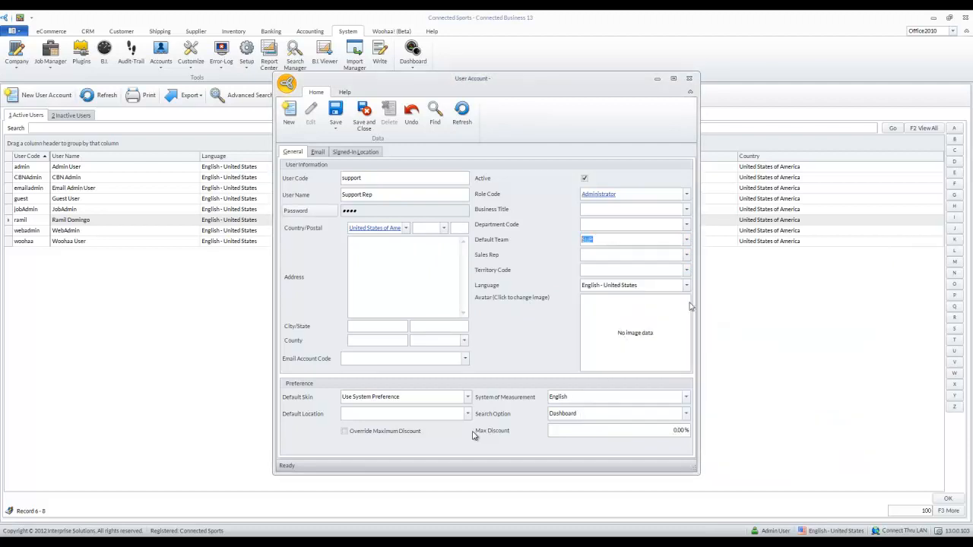
{"action": "left_click", "coordinate": [364, 114]}
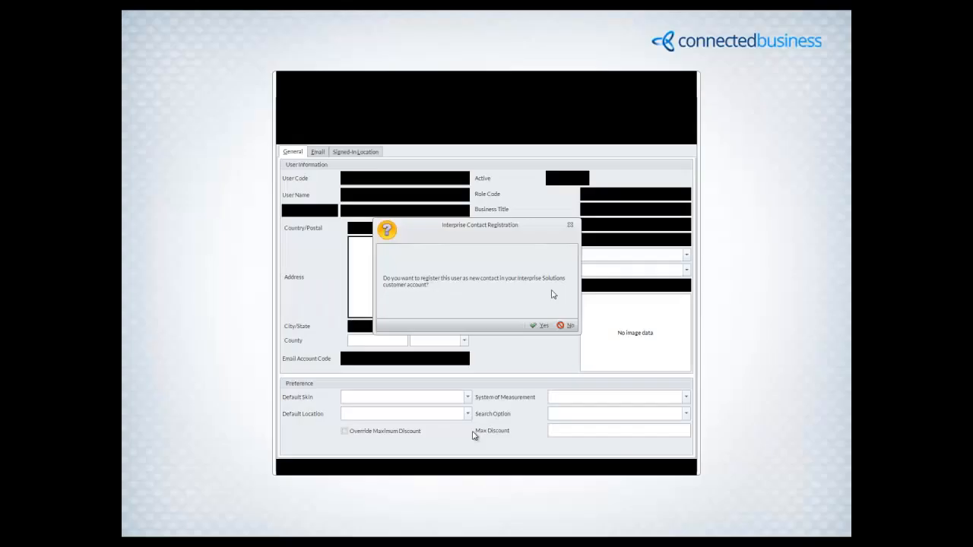
{"action": "left_click", "coordinate": [568, 326]}
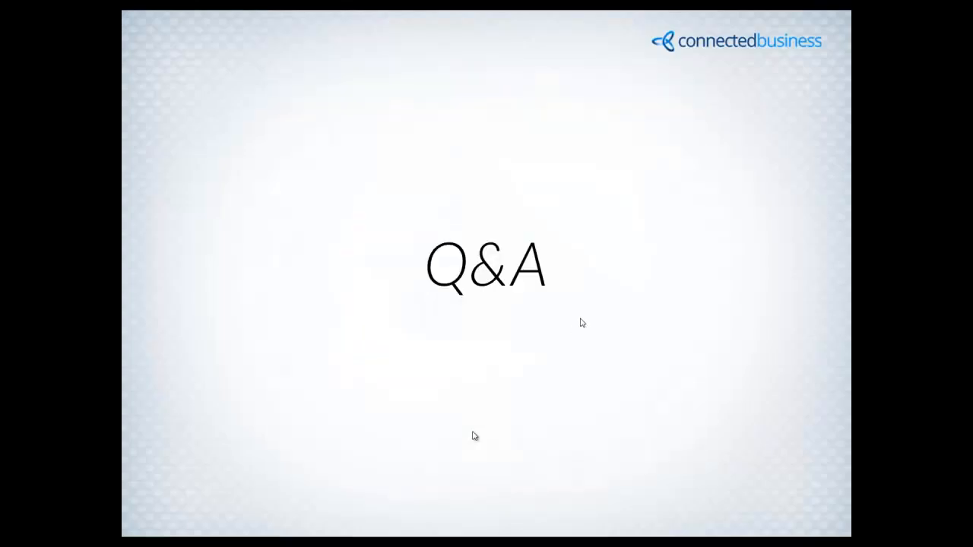
{"action": "key", "text": "alt+Tab"}
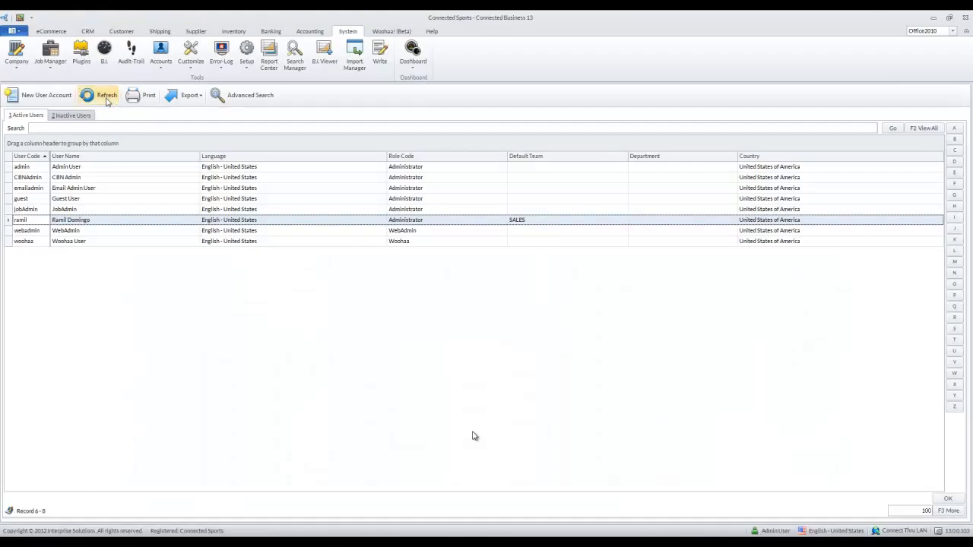
{"action": "left_click", "coordinate": [106, 96]}
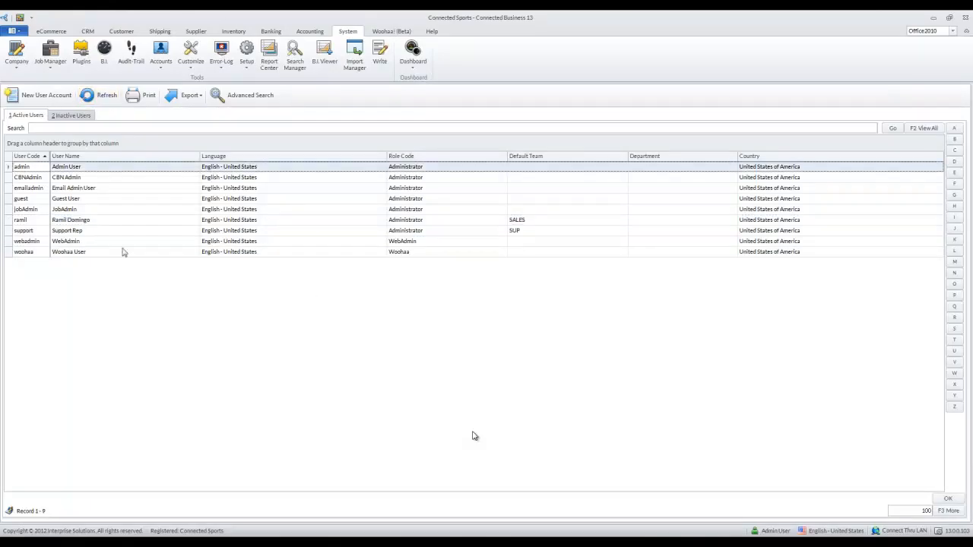
Step: Assign the first bill-to customer to a salesperson user on the Sales team and save
{"action": "left_click", "coordinate": [35, 231]}
{"action": "left_click", "coordinate": [34, 221]}
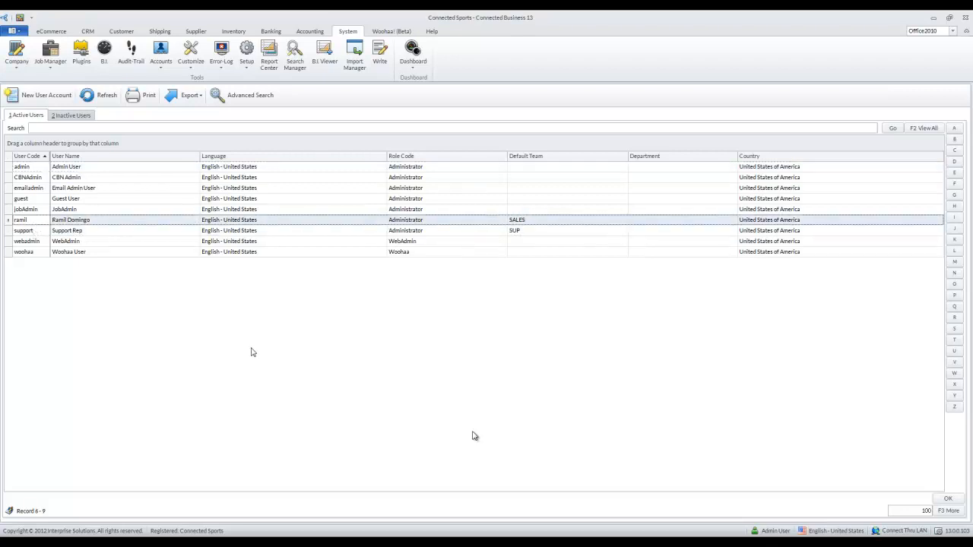
{"action": "left_click", "coordinate": [121, 31]}
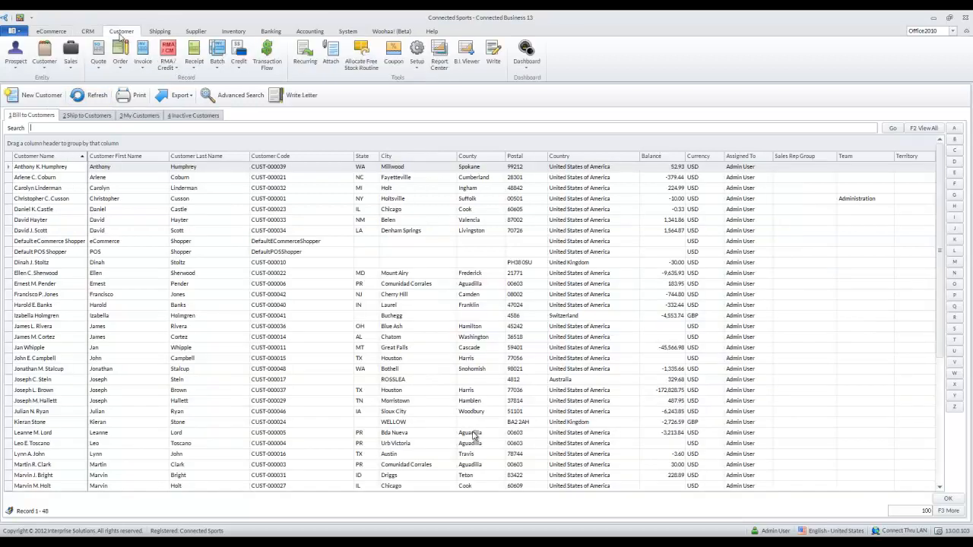
{"action": "left_click", "coordinate": [68, 169]}
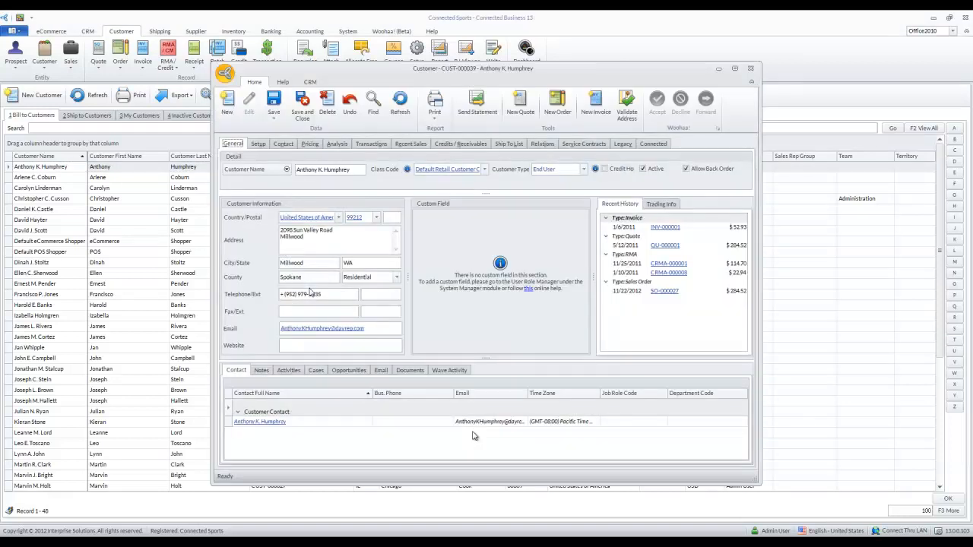
{"action": "left_click", "coordinate": [258, 144]}
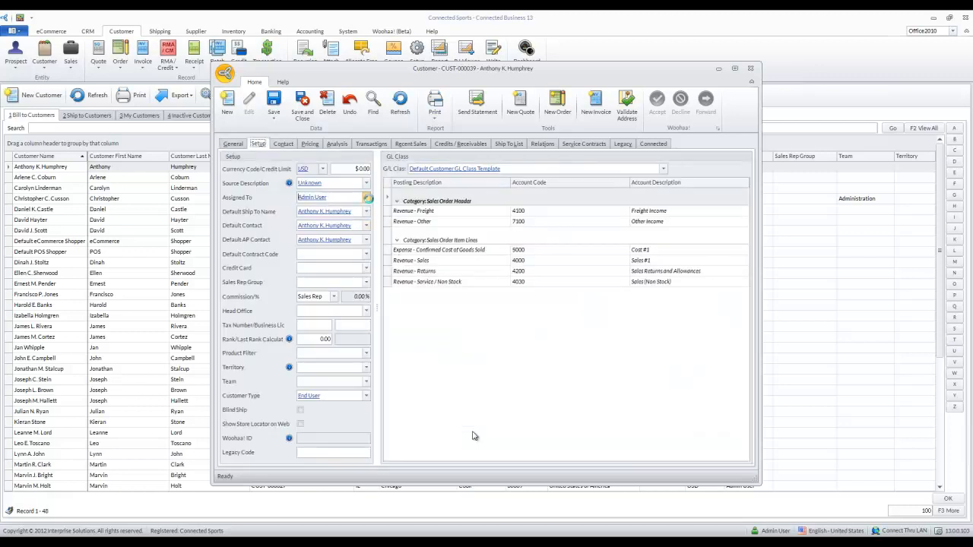
{"action": "left_click", "coordinate": [367, 198]}
{"action": "double_click", "coordinate": [340, 307]}
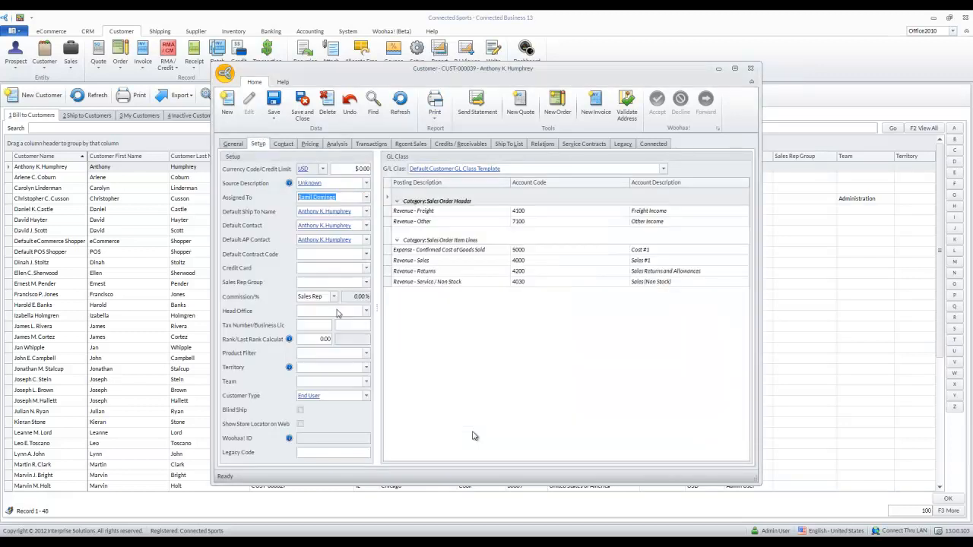
{"action": "left_click", "coordinate": [366, 381]}
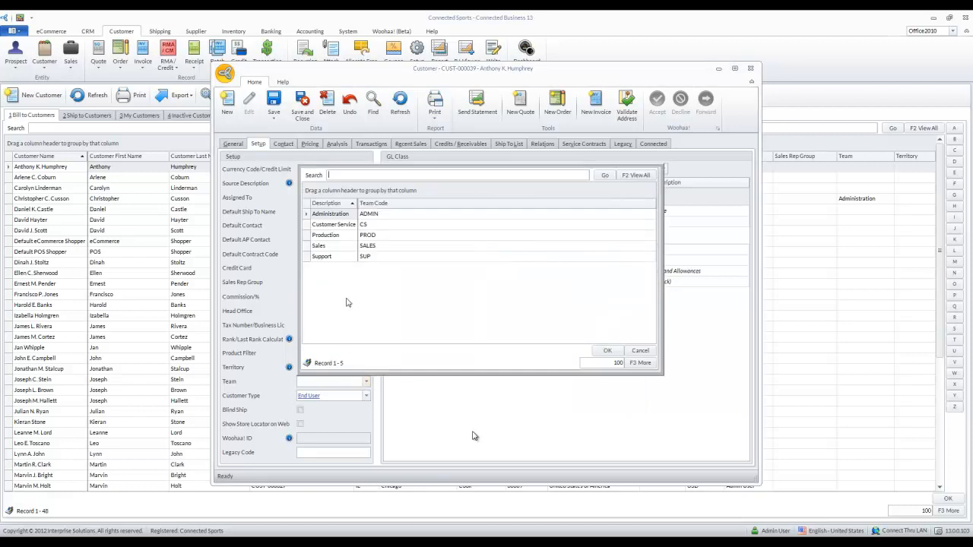
{"action": "double_click", "coordinate": [336, 252]}
{"action": "left_click", "coordinate": [305, 114]}
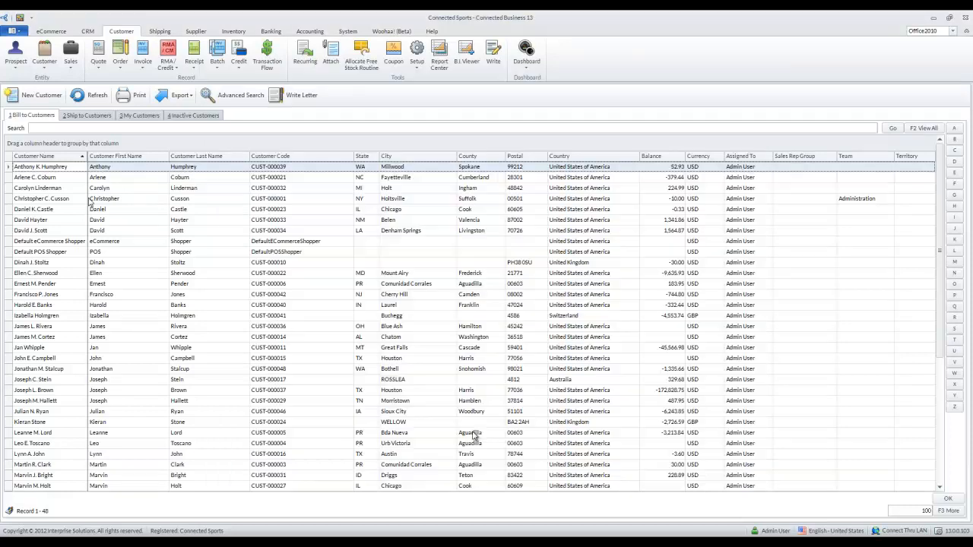
Step: Assign the second customer to a salesperson user on the Sales team and save
{"action": "double_click", "coordinate": [52, 177]}
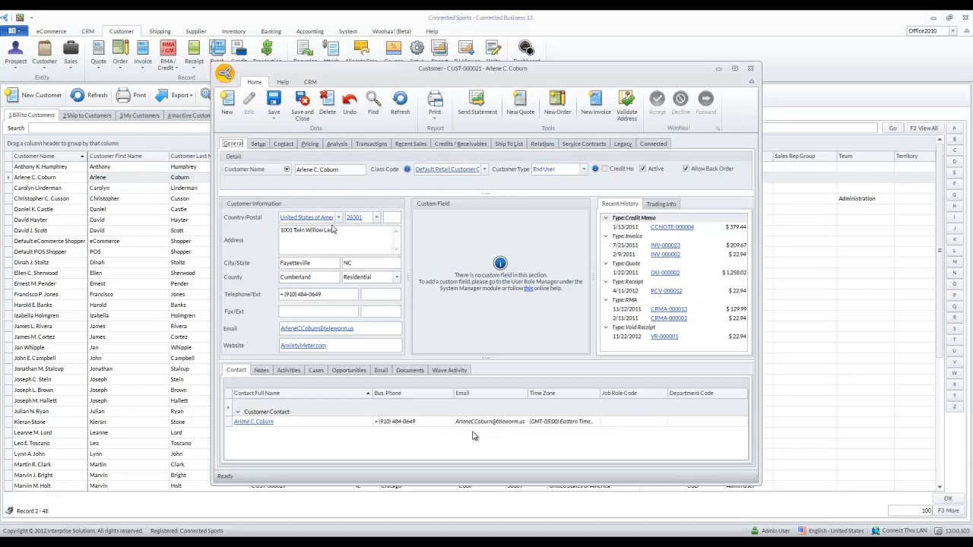
{"action": "left_click", "coordinate": [259, 144]}
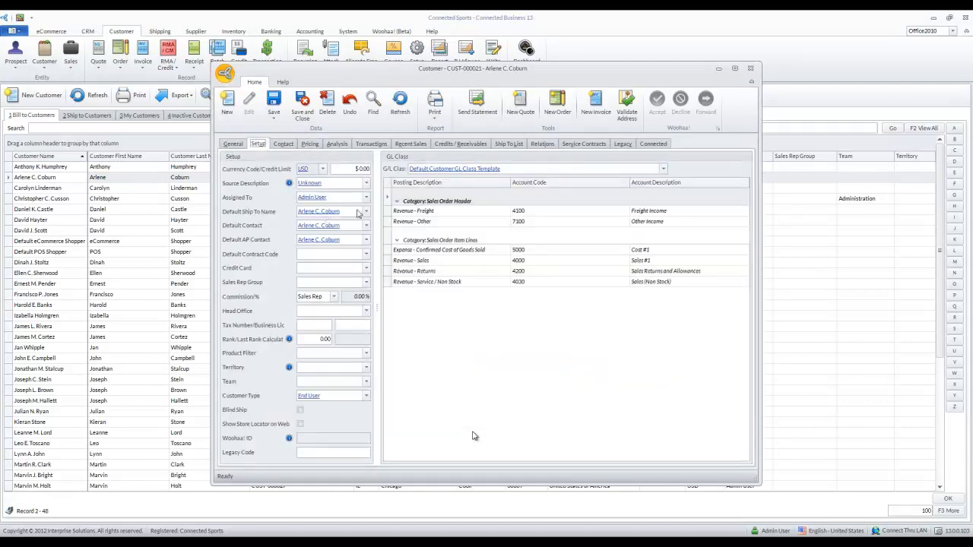
{"action": "left_click", "coordinate": [366, 200]}
{"action": "double_click", "coordinate": [346, 309]}
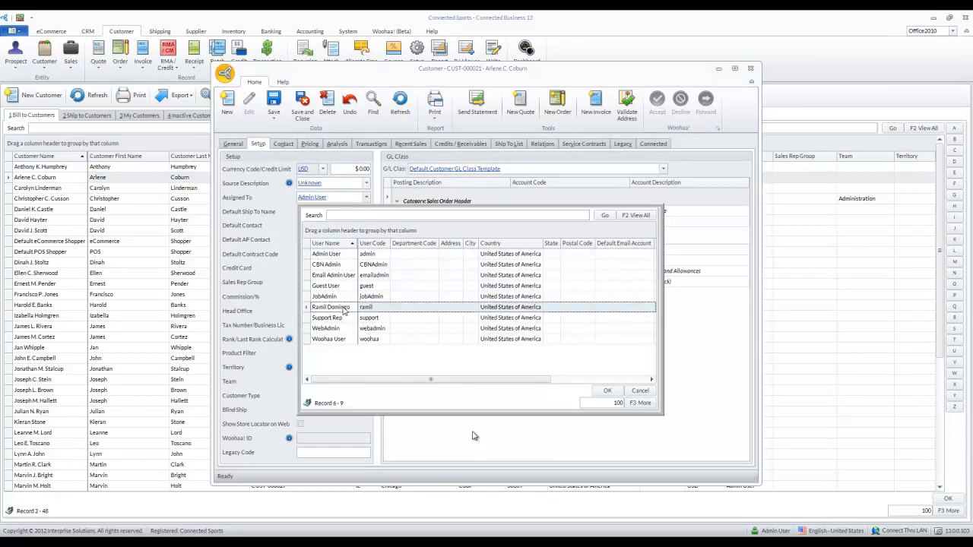
{"action": "left_click", "coordinate": [366, 381]}
{"action": "left_click", "coordinate": [332, 248]}
{"action": "double_click", "coordinate": [332, 249]}
{"action": "left_click", "coordinate": [303, 103]}
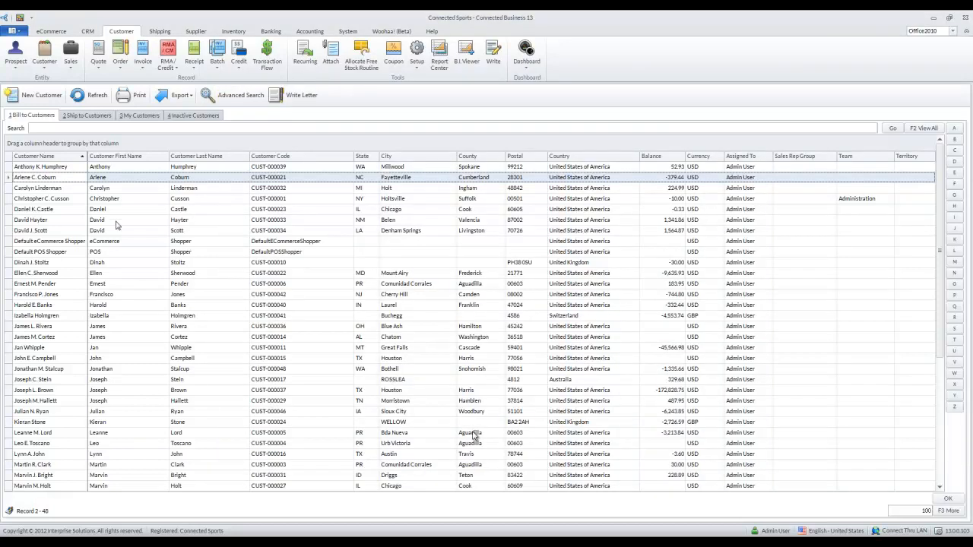
Step: Assign the third customer to Support Rep on the Support team and save
{"action": "double_click", "coordinate": [73, 190]}
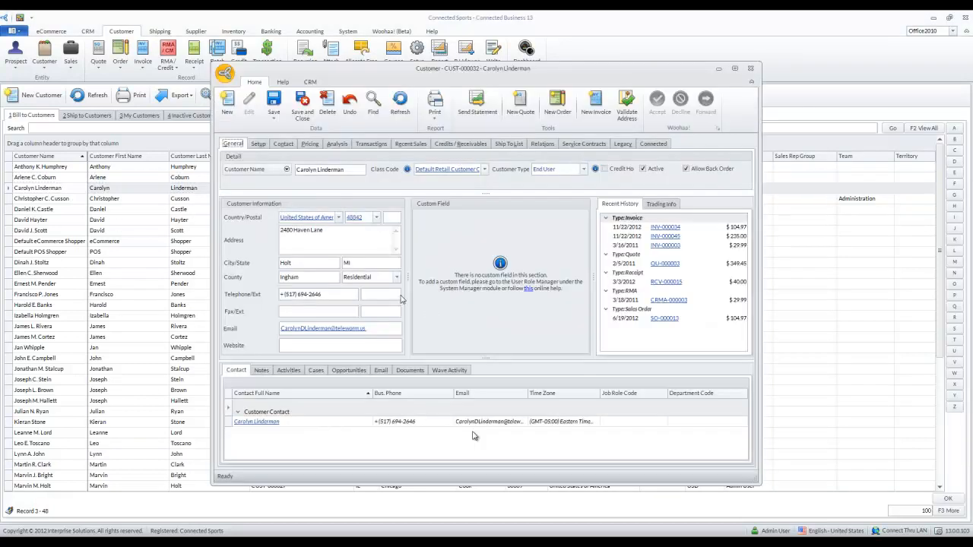
{"action": "left_click", "coordinate": [258, 144]}
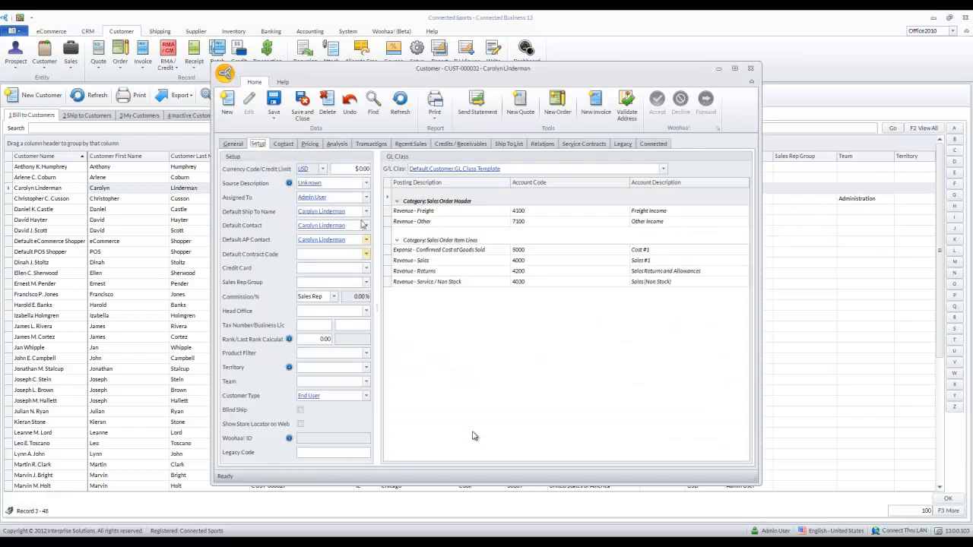
{"action": "left_click", "coordinate": [366, 198]}
{"action": "double_click", "coordinate": [357, 322]}
{"action": "left_click", "coordinate": [366, 384]}
{"action": "left_click", "coordinate": [339, 259]}
{"action": "double_click", "coordinate": [339, 259]}
{"action": "left_click", "coordinate": [302, 102]}
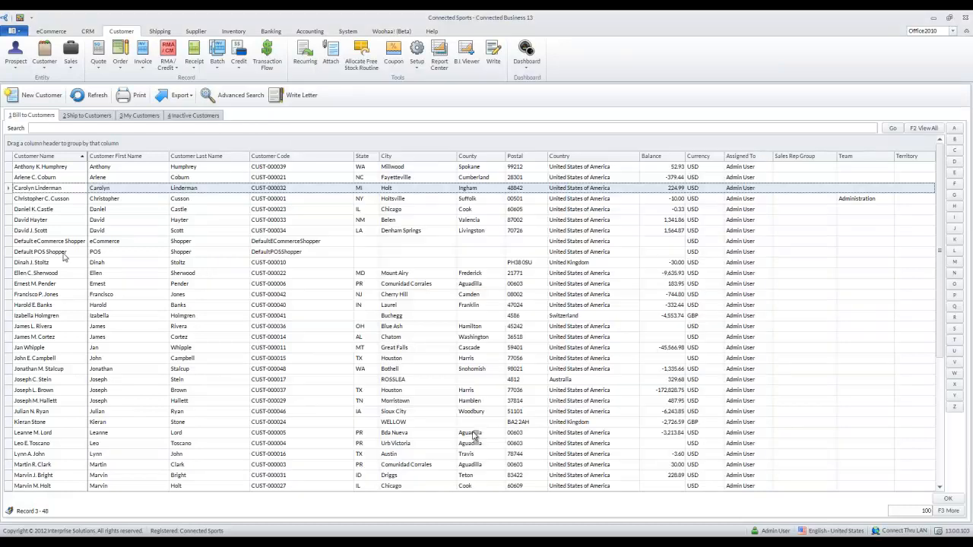
Step: Assign the fourth customer to Support Rep on the Support team and save
{"action": "double_click", "coordinate": [48, 199]}
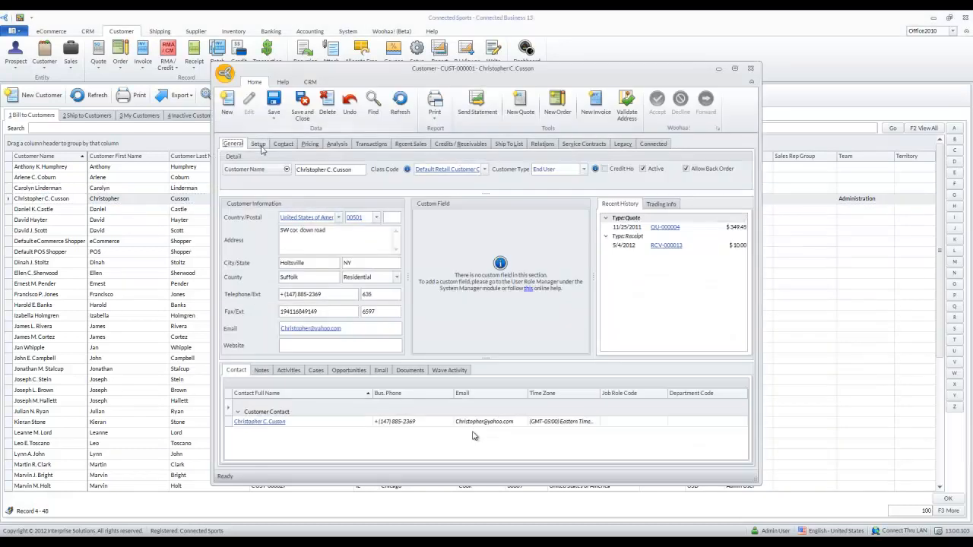
{"action": "left_click", "coordinate": [258, 145]}
{"action": "left_click", "coordinate": [366, 198]}
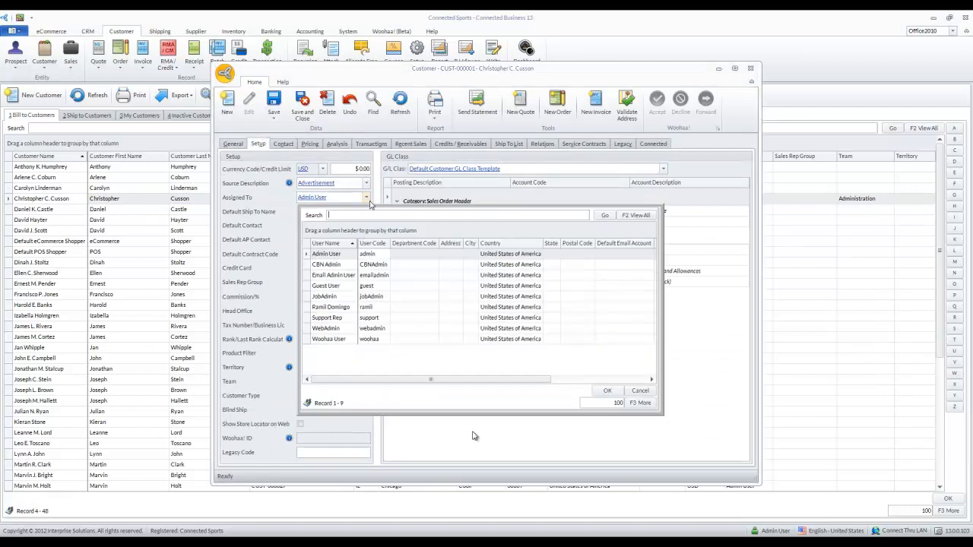
{"action": "double_click", "coordinate": [330, 318]}
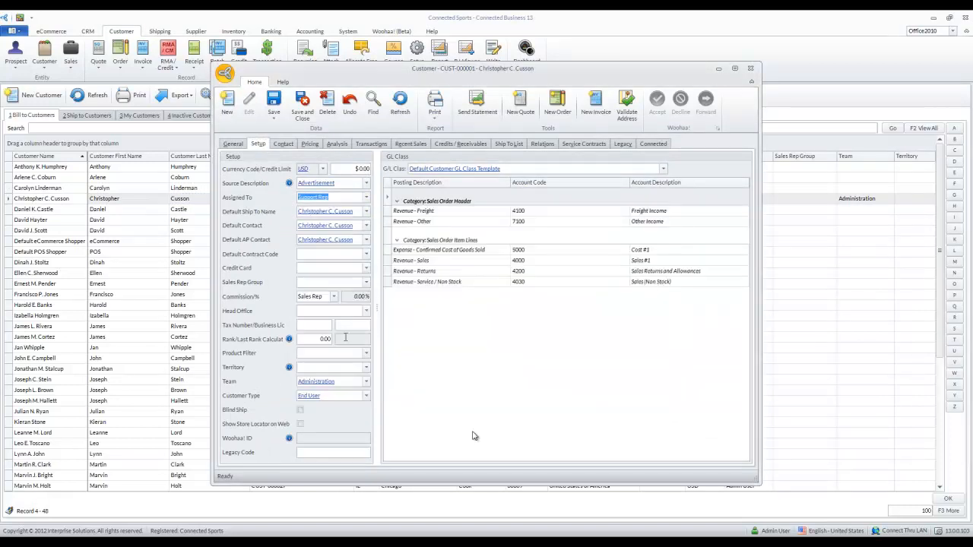
{"action": "left_click", "coordinate": [366, 382]}
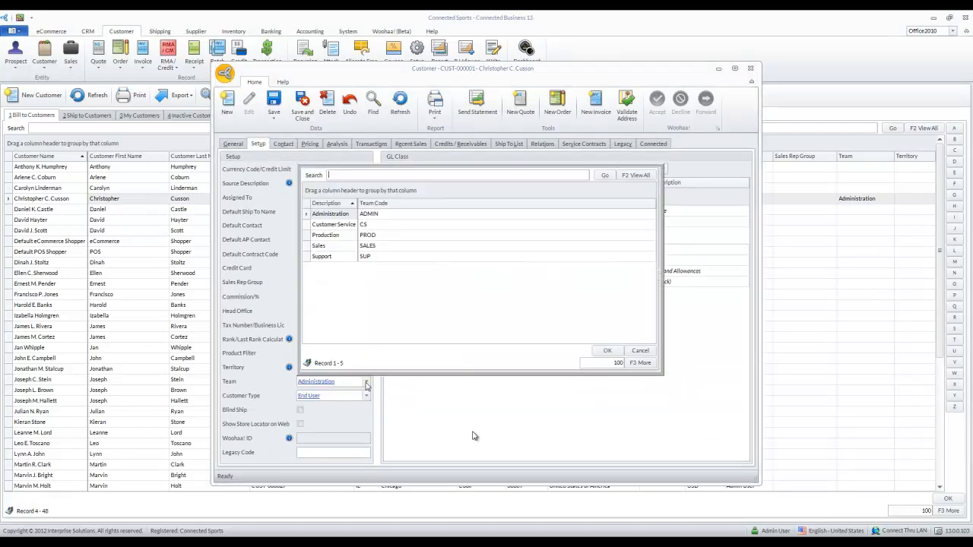
{"action": "left_click", "coordinate": [326, 257]}
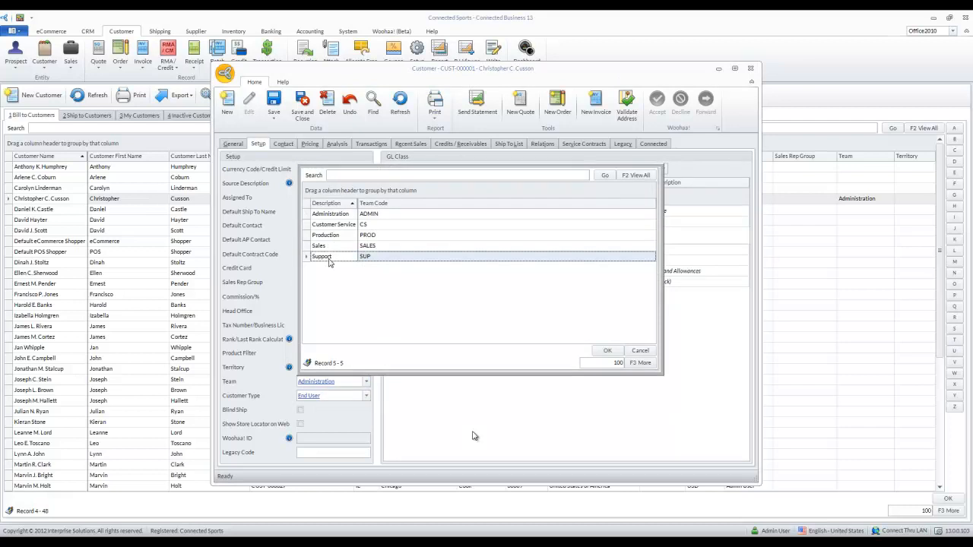
{"action": "double_click", "coordinate": [331, 258]}
{"action": "left_click", "coordinate": [302, 106]}
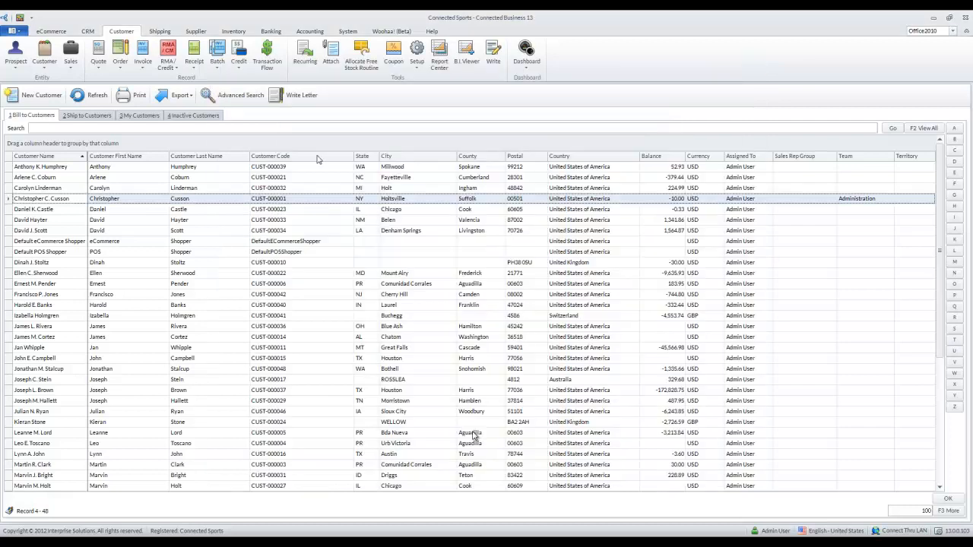
Step: Assign the fifth customer to Support Rep with the Sales team and save
{"action": "left_click", "coordinate": [69, 212]}
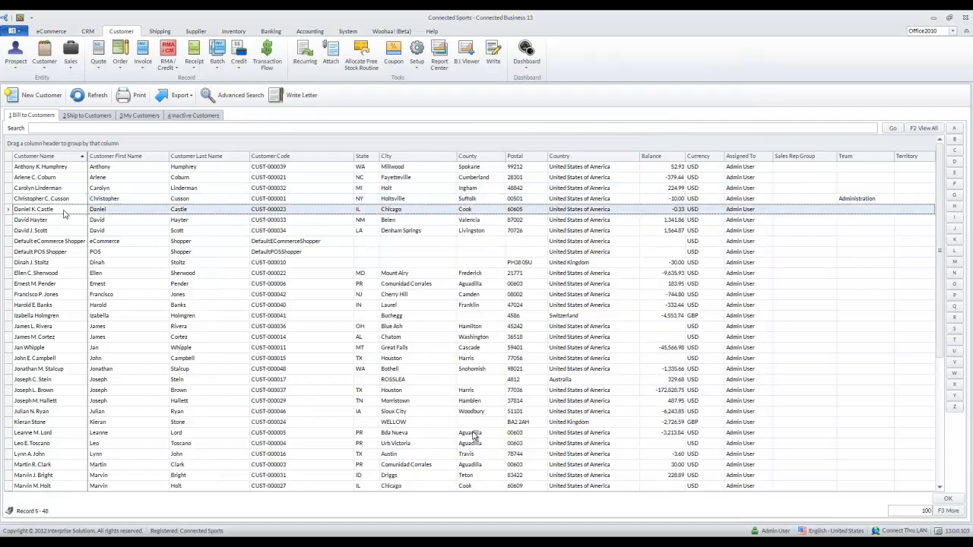
{"action": "double_click", "coordinate": [70, 217]}
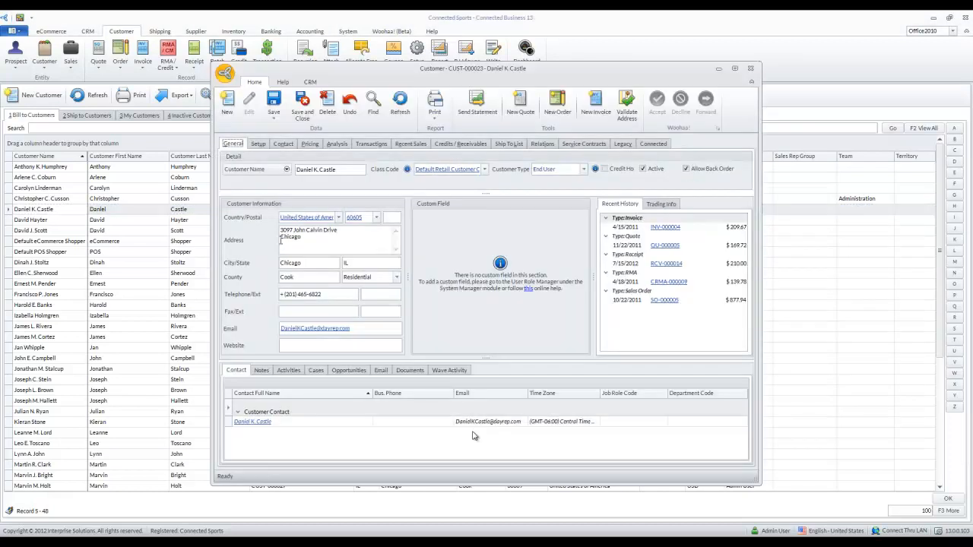
{"action": "left_click", "coordinate": [258, 144]}
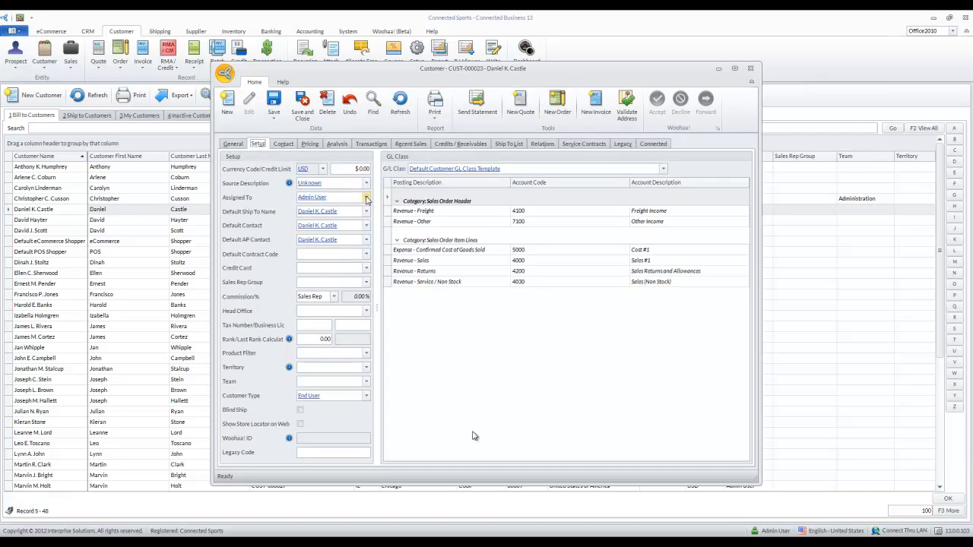
{"action": "left_click", "coordinate": [366, 197]}
{"action": "left_click", "coordinate": [338, 320]}
{"action": "double_click", "coordinate": [338, 319]}
{"action": "left_click", "coordinate": [367, 381]}
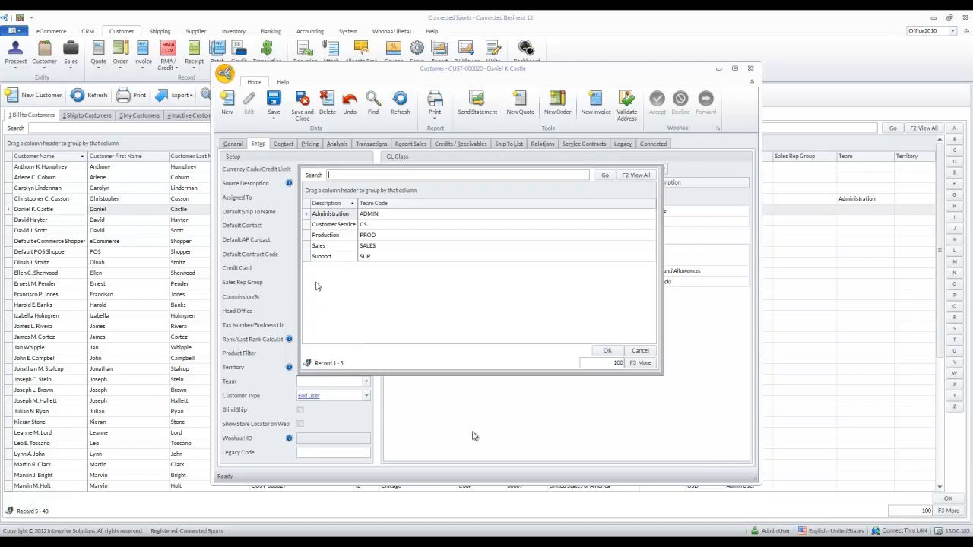
{"action": "double_click", "coordinate": [328, 248]}
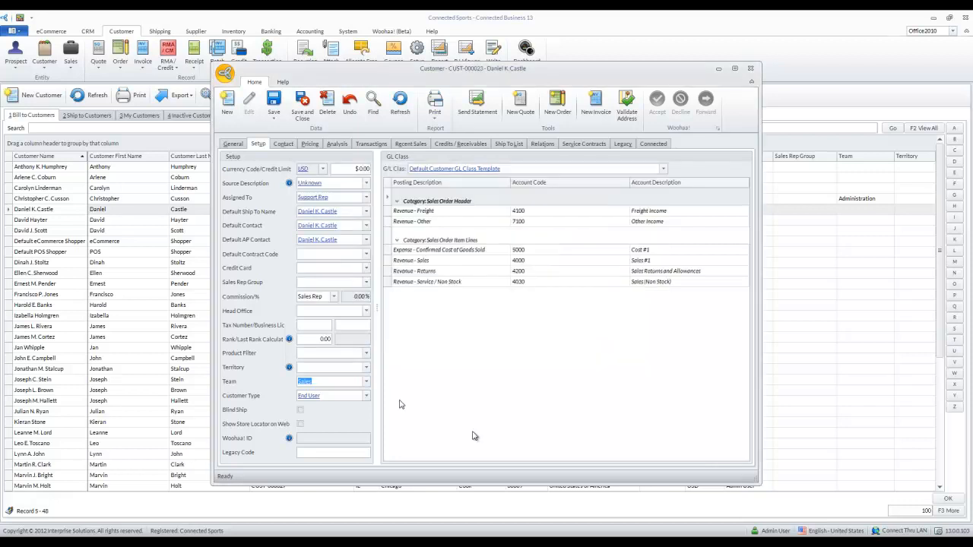
{"action": "left_click", "coordinate": [308, 116]}
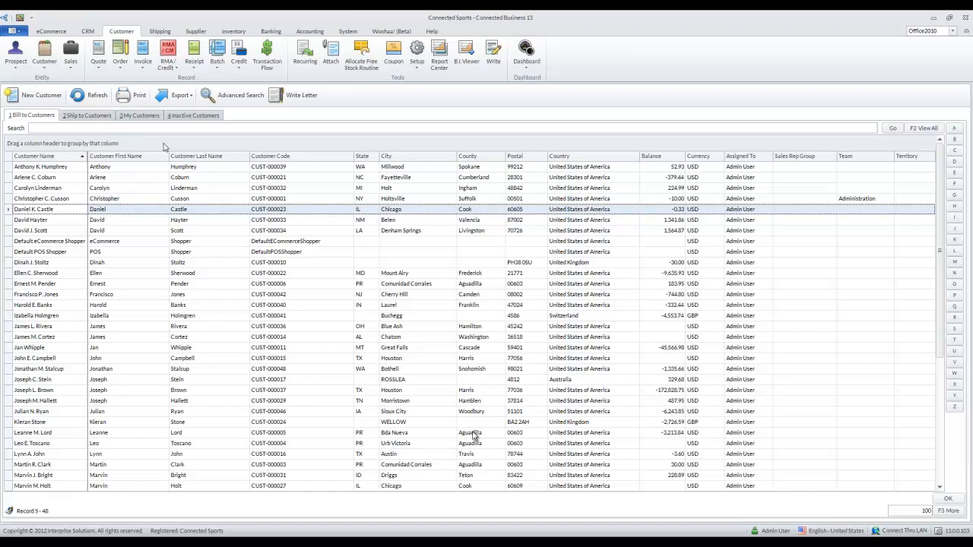
Step: On the Inactive Customers list, assign a customer to a salesperson user on the Sales team
{"action": "left_click", "coordinate": [194, 116]}
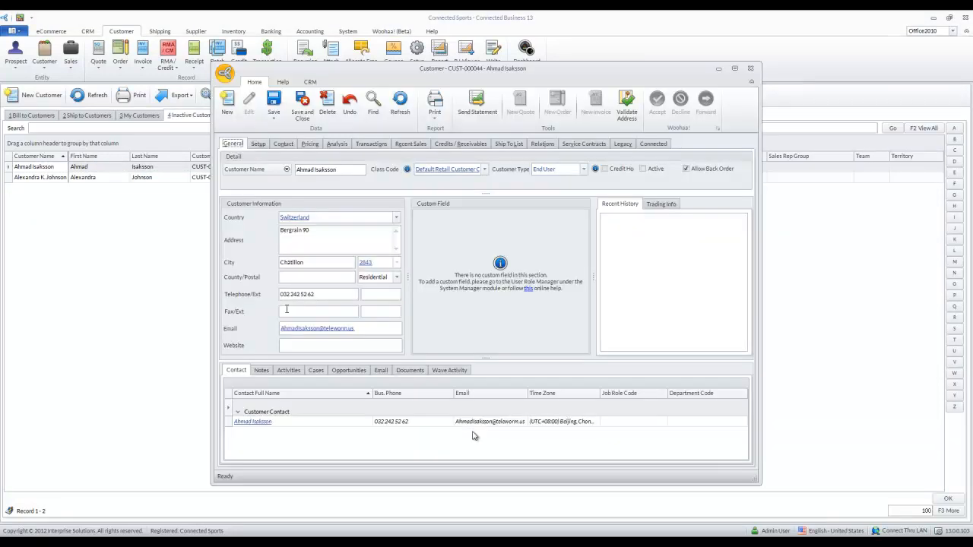
{"action": "left_click", "coordinate": [261, 146]}
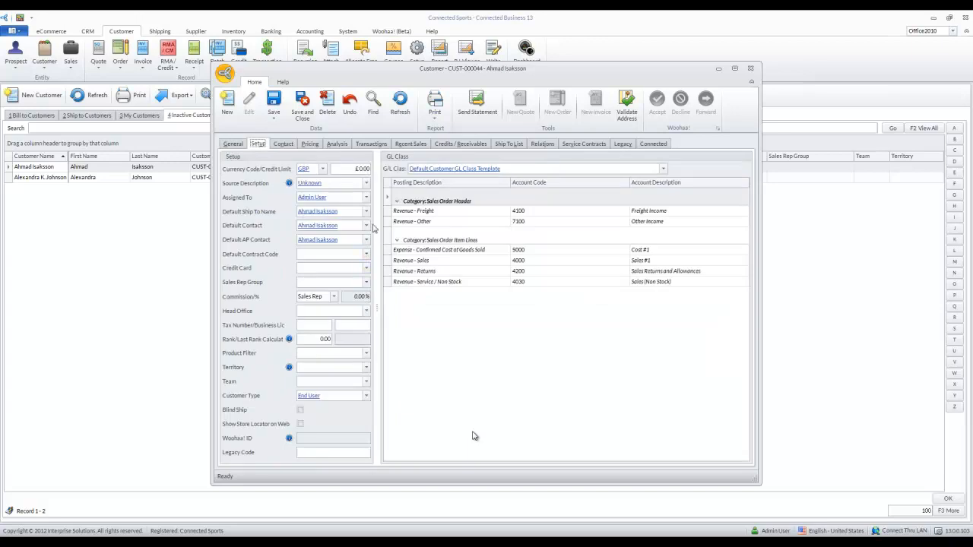
{"action": "left_click", "coordinate": [367, 197]}
{"action": "double_click", "coordinate": [334, 307]}
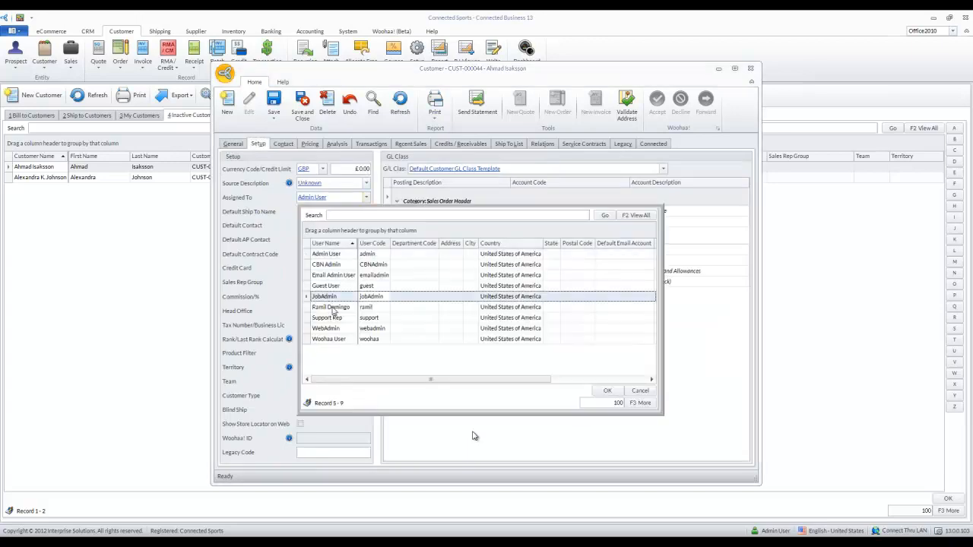
{"action": "left_click", "coordinate": [367, 381]}
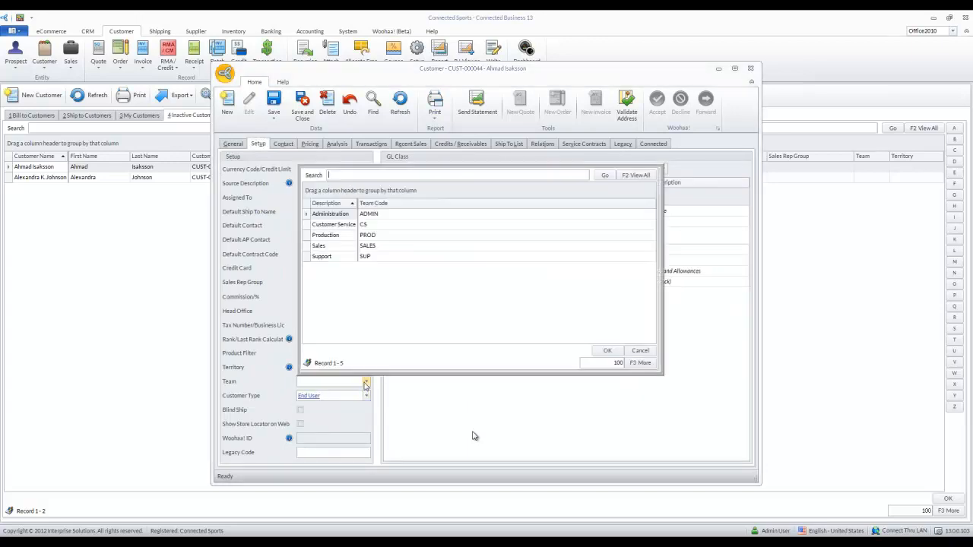
{"action": "double_click", "coordinate": [331, 248]}
{"action": "left_click", "coordinate": [307, 113]}
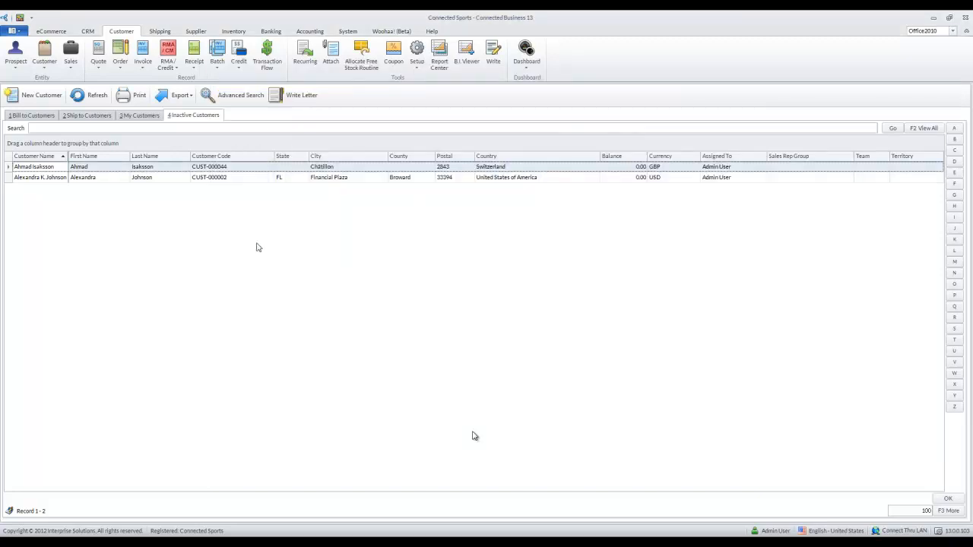
Step: Return to the bill-to customer list, then open System > Customize > Data Dictionary
{"action": "left_click", "coordinate": [32, 115]}
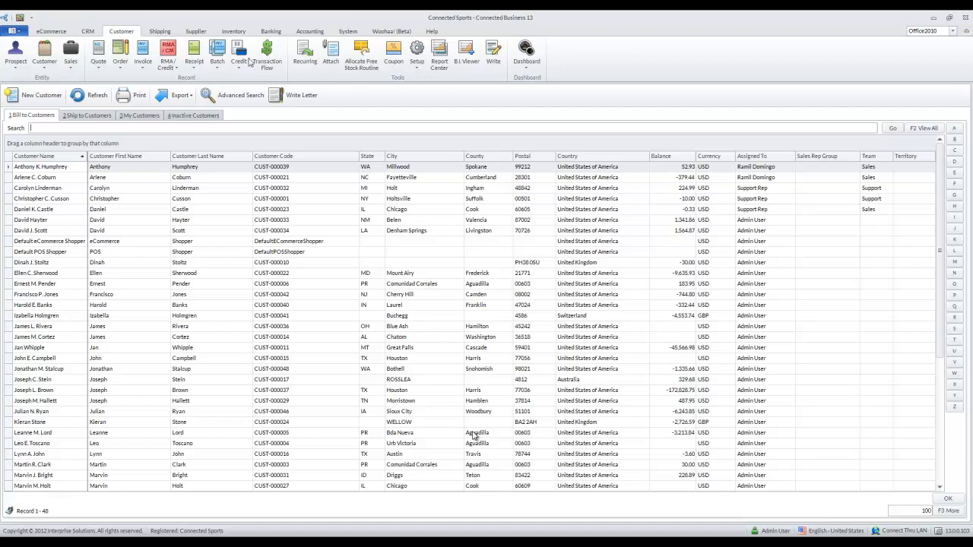
{"action": "left_click", "coordinate": [347, 35]}
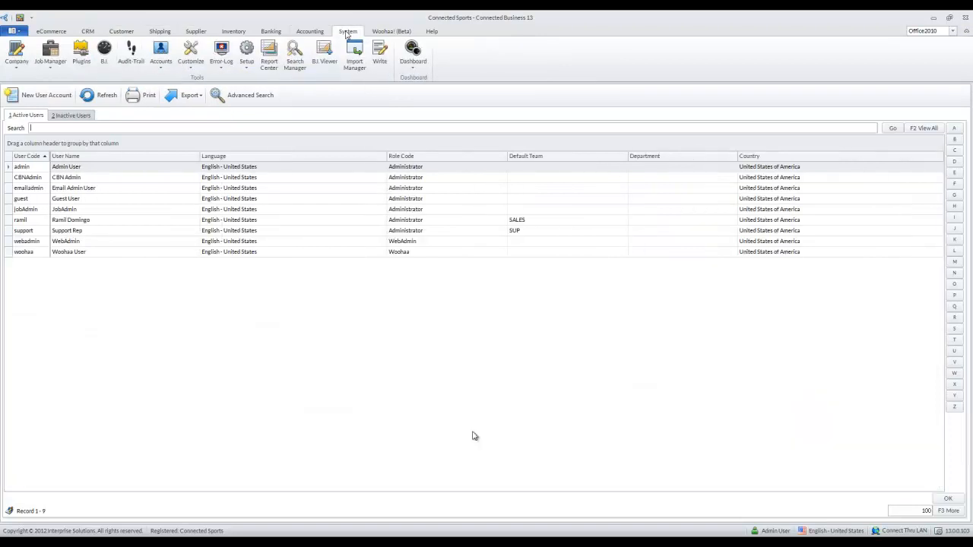
{"action": "left_click", "coordinate": [188, 68]}
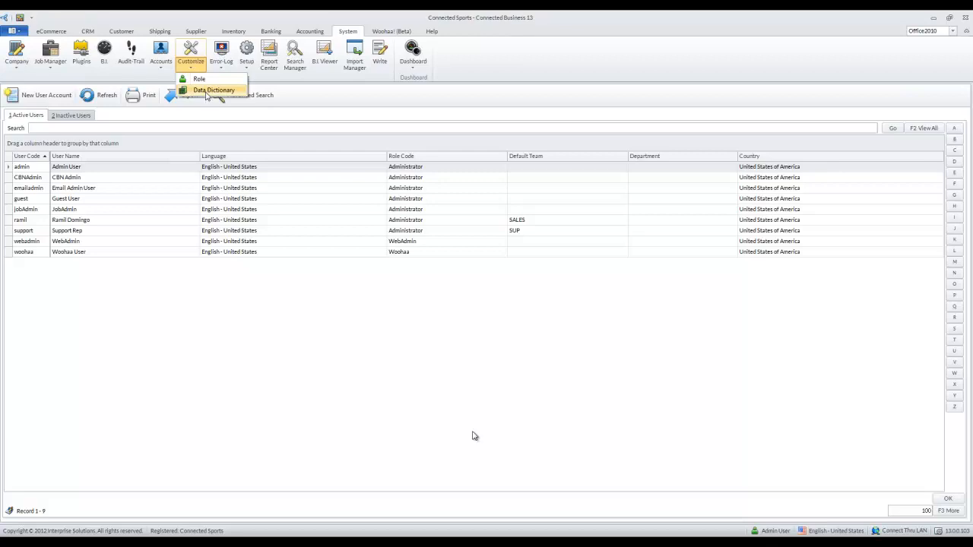
{"action": "left_click", "coordinate": [206, 90]}
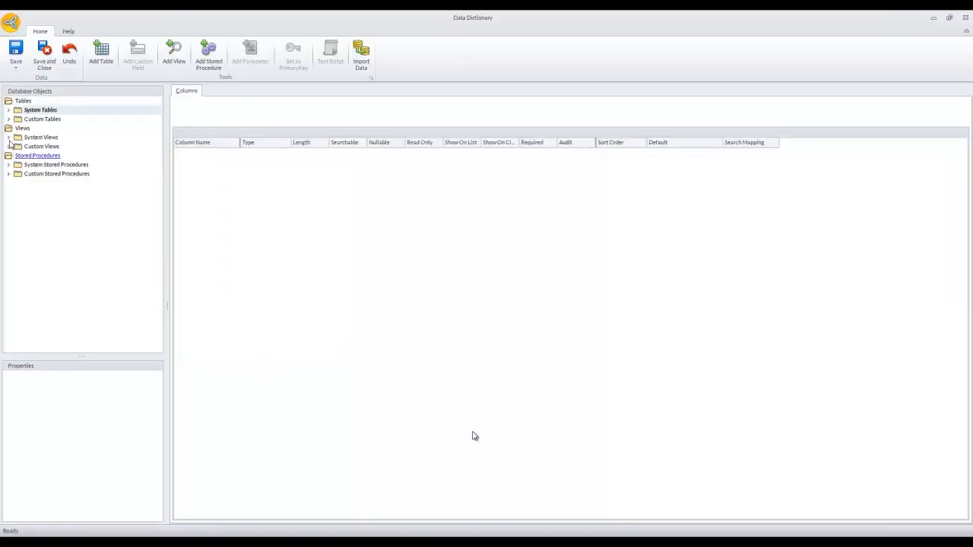
Step: Locate CustomerView under System Views, sort by Column Name and set AssignedTo's Search Mapping to User
{"action": "left_click", "coordinate": [8, 138]}
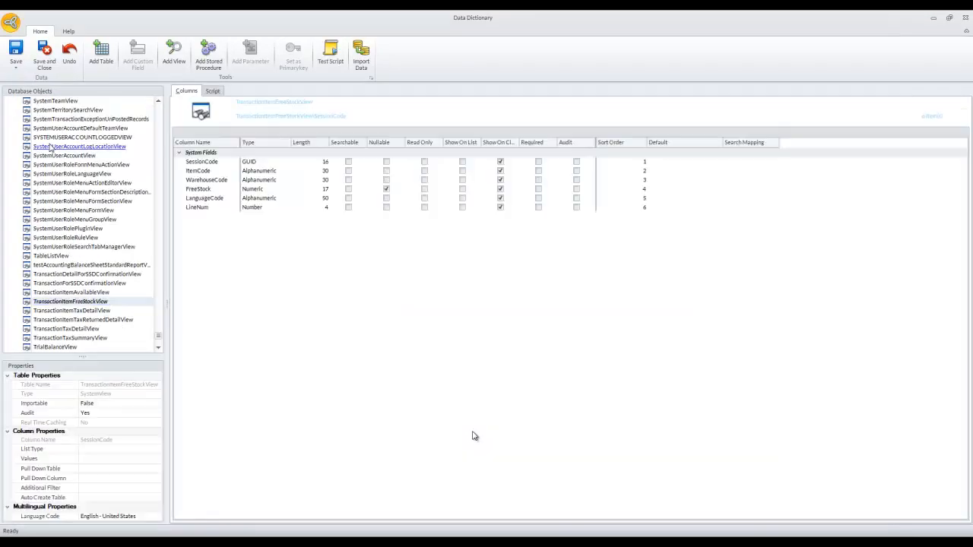
{"action": "type", "text": "customerview"}
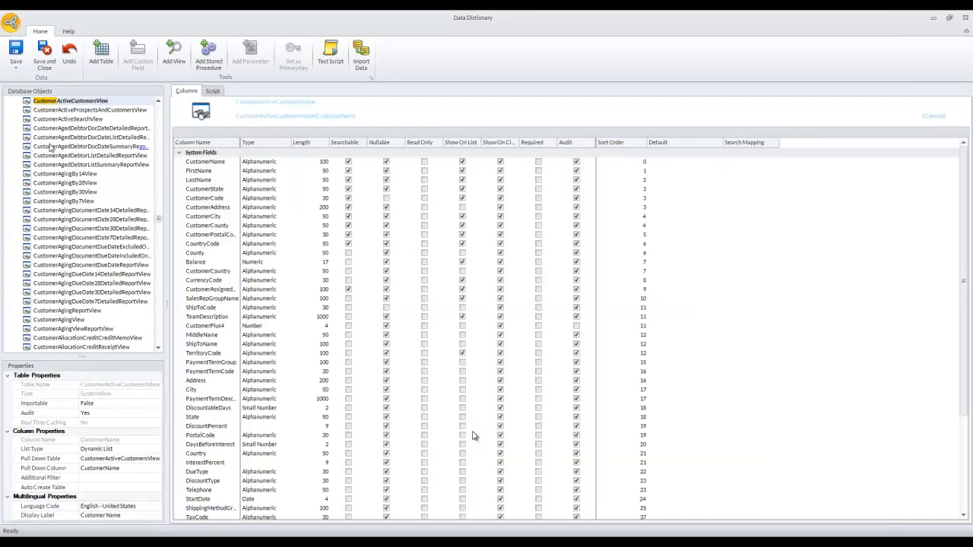
{"action": "left_click", "coordinate": [206, 142]}
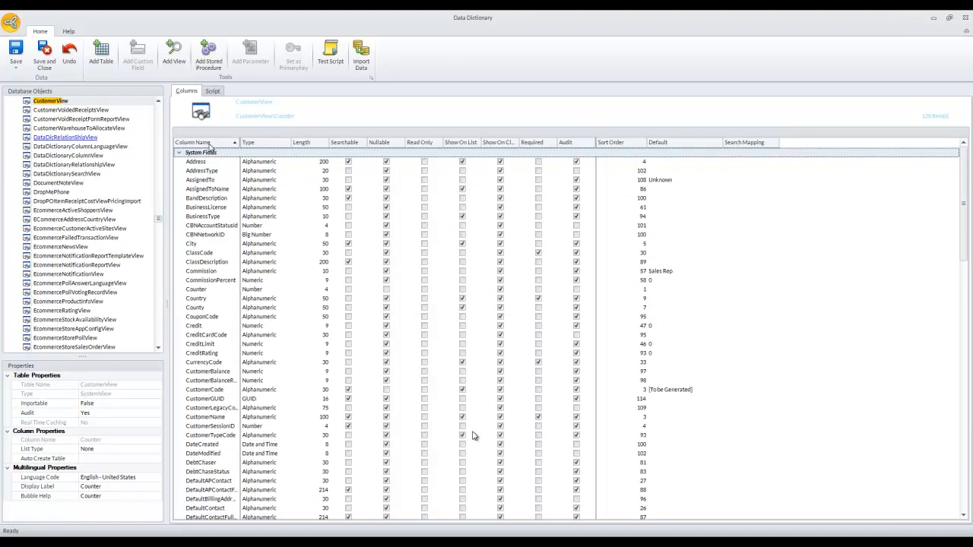
{"action": "left_click", "coordinate": [210, 180]}
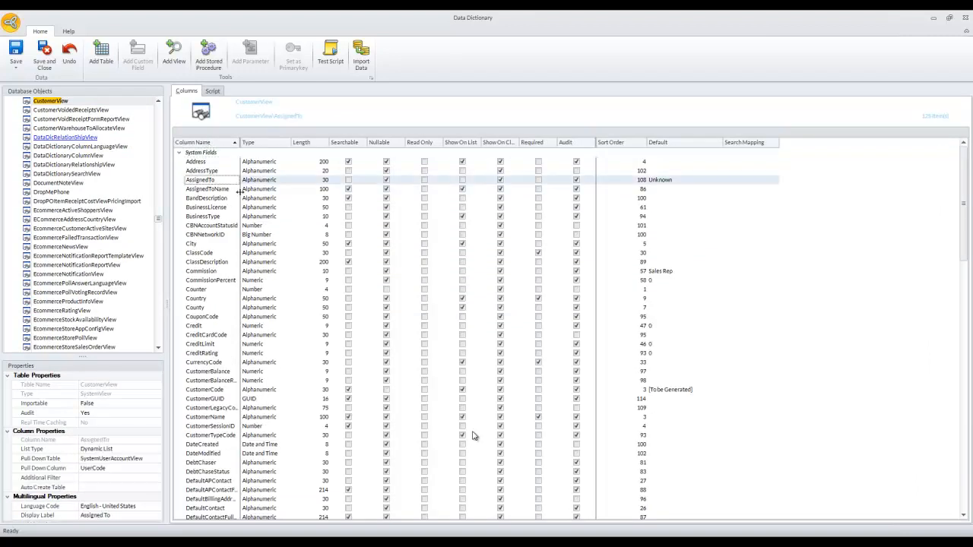
{"action": "left_click", "coordinate": [758, 183]}
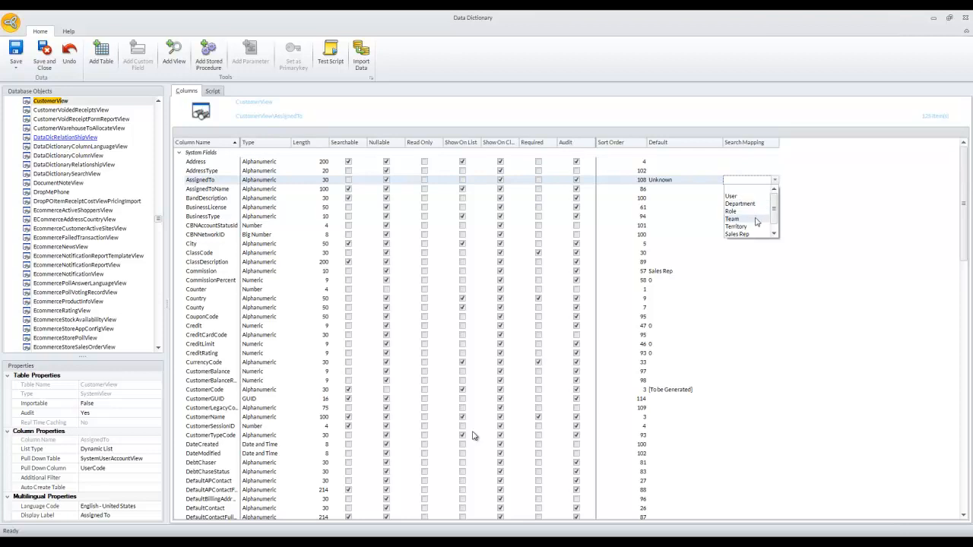
{"action": "left_click", "coordinate": [775, 235]}
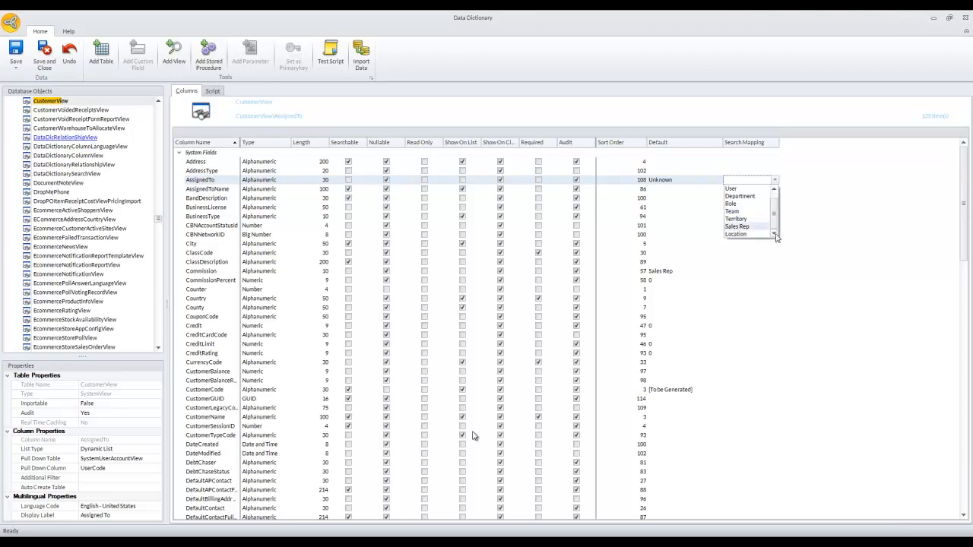
{"action": "scroll", "coordinate": [775, 211], "scroll_direction": "up", "scroll_amount": 1}
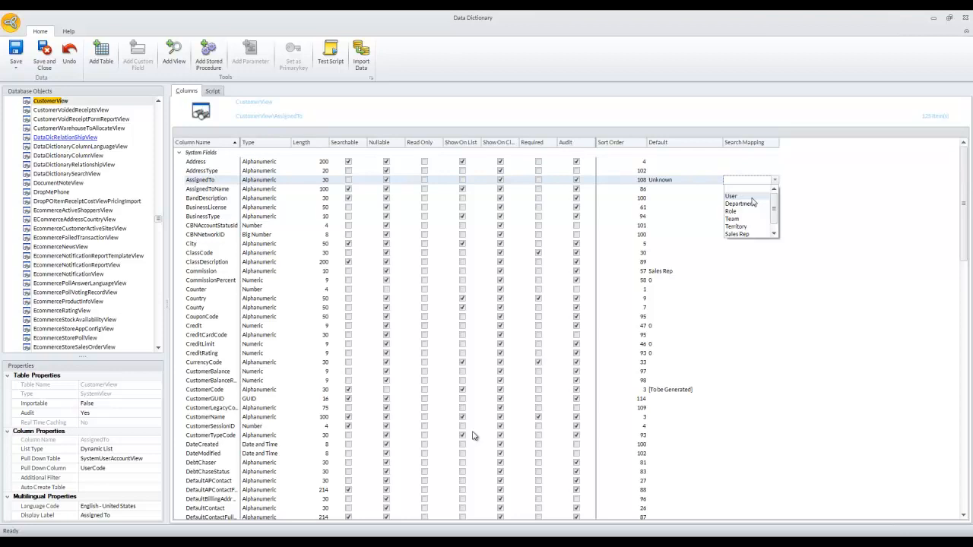
{"action": "left_click", "coordinate": [752, 197]}
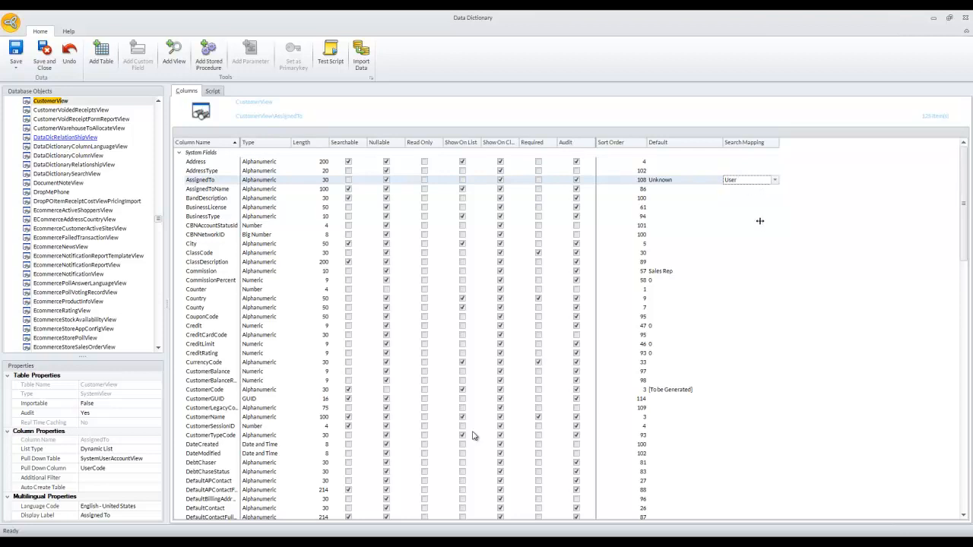
Step: Set CustomerView's TeamCode Search Mapping to Team, then save and close the Data Dictionary
{"action": "left_click", "coordinate": [214, 262]}
{"action": "scroll", "coordinate": [219, 333], "scroll_direction": "down", "scroll_amount": 4}
{"action": "scroll", "coordinate": [472, 435], "scroll_direction": "down", "scroll_amount": 4}
{"action": "scroll", "coordinate": [472, 435], "scroll_direction": "down", "scroll_amount": 13}
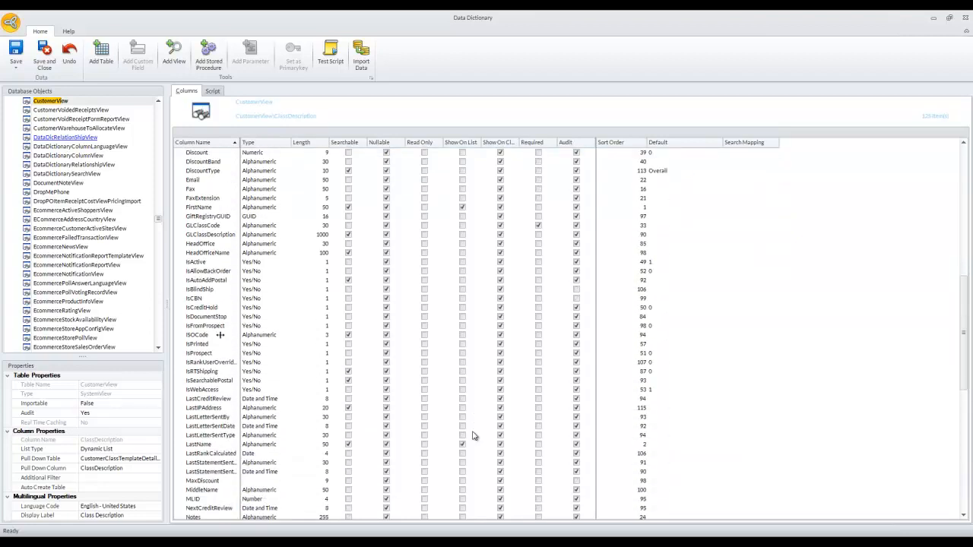
{"action": "scroll", "coordinate": [472, 435], "scroll_direction": "down", "scroll_amount": 8}
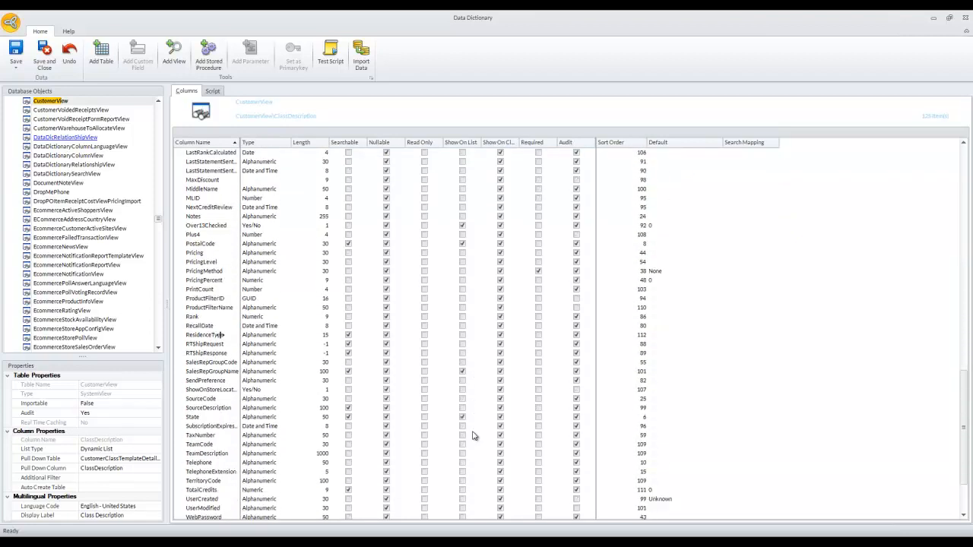
{"action": "left_click", "coordinate": [205, 373]}
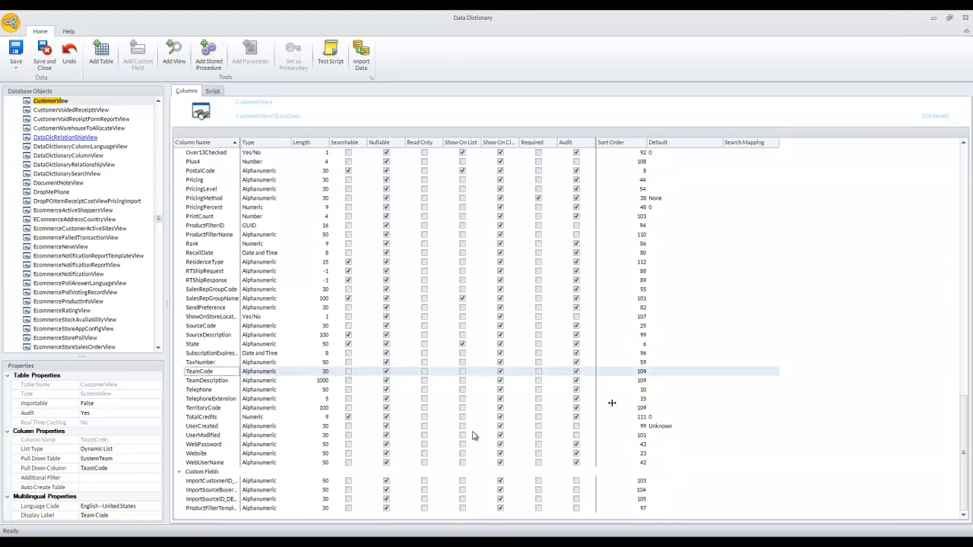
{"action": "left_click", "coordinate": [761, 373]}
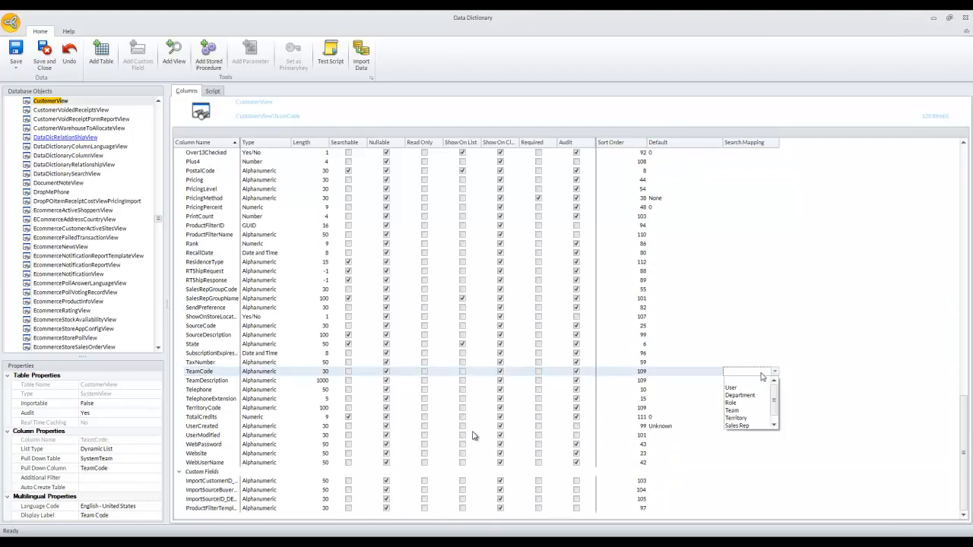
{"action": "left_click", "coordinate": [747, 411]}
{"action": "left_click", "coordinate": [819, 407]}
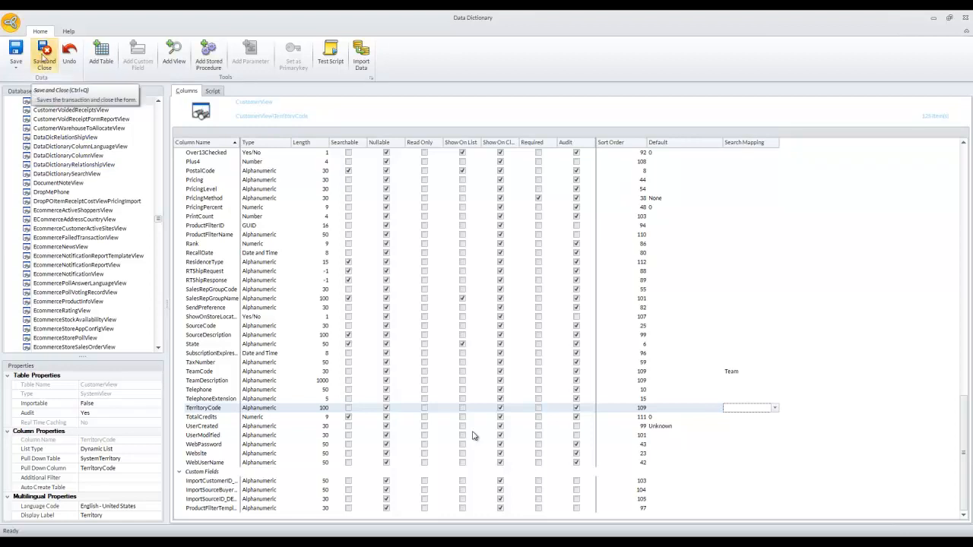
{"action": "left_click", "coordinate": [44, 50]}
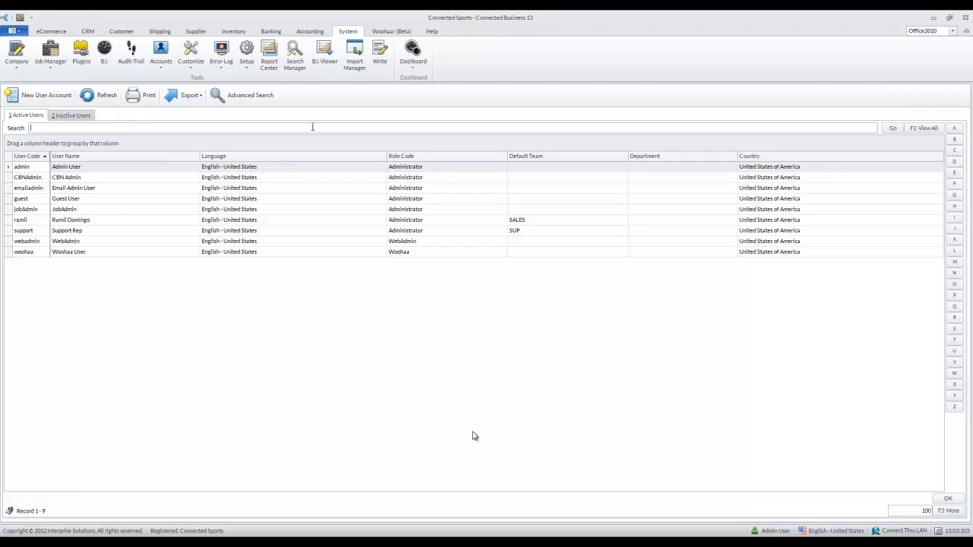
Step: Create a new Search Manager search named 'My Active Customers'
{"action": "left_click", "coordinate": [304, 69]}
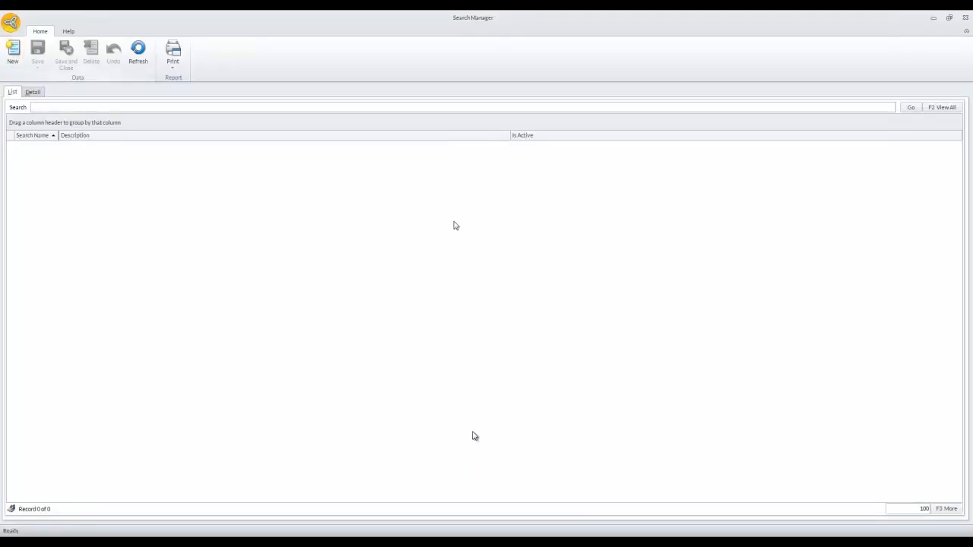
{"action": "key", "text": "ctrl+n"}
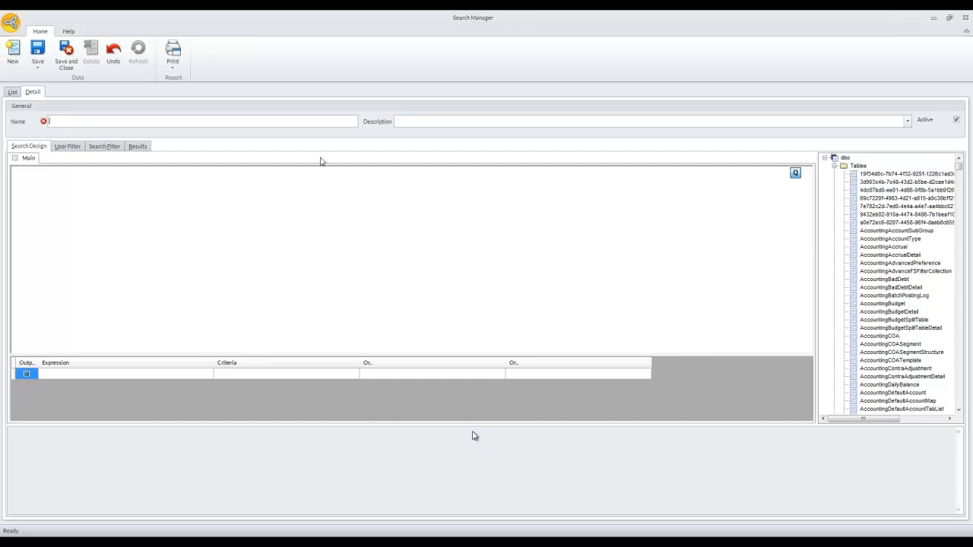
{"action": "type", "text": "My Active Customers"}
{"action": "key", "text": "Tab"}
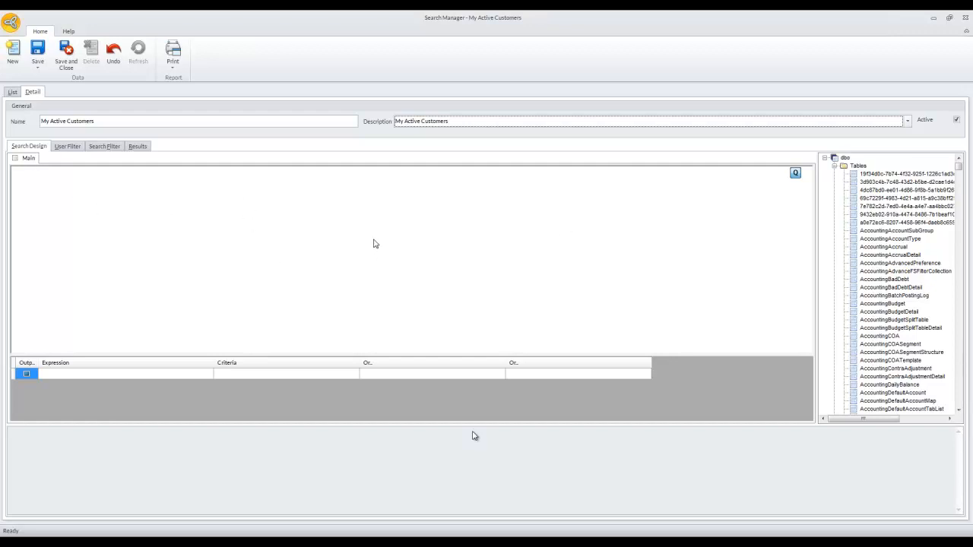
Step: Collapse Tables and expand Views in the dbo tree, jumping to CustomerView with 'customerview'
{"action": "left_click", "coordinate": [835, 167]}
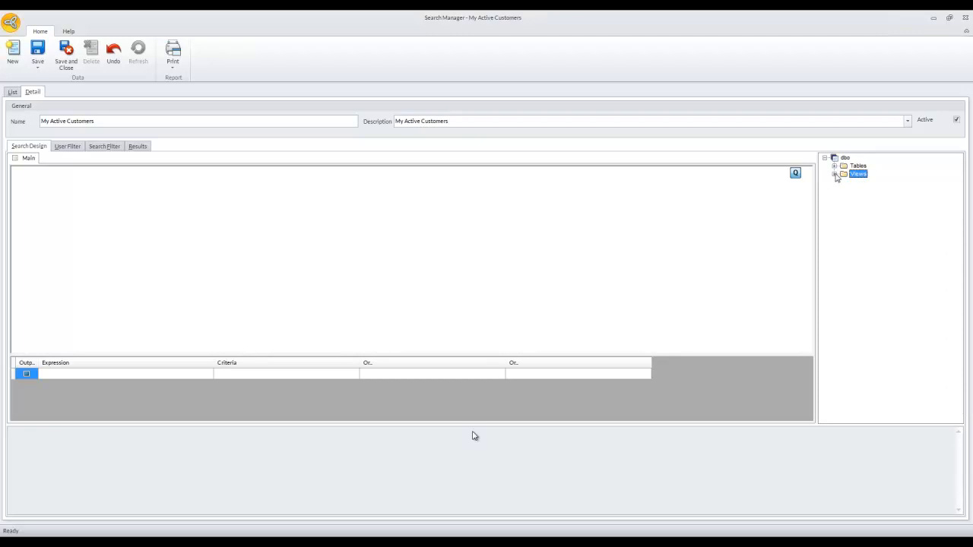
{"action": "left_click", "coordinate": [858, 167]}
{"action": "left_click", "coordinate": [857, 174]}
{"action": "left_click", "coordinate": [835, 175]}
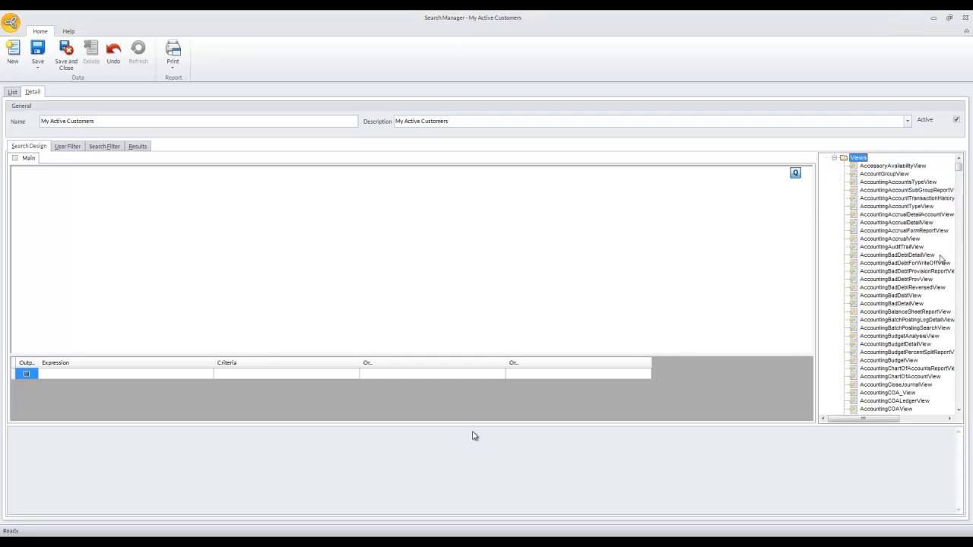
{"action": "type", "text": "customerview"}
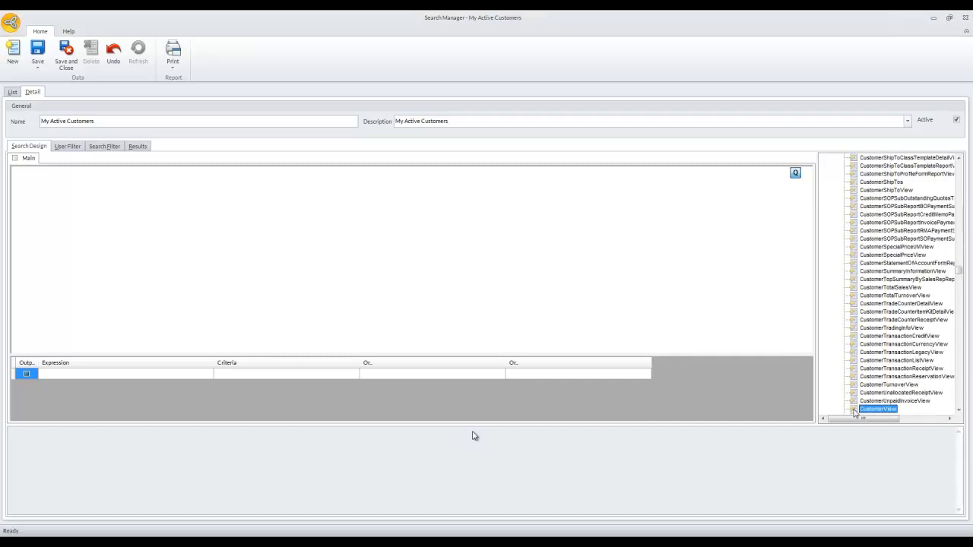
Step: Add and widen CustomerView in the design, then output dbo.CustomerView.CustomerCode as the first column
{"action": "left_click_drag", "start_coordinate": [855, 410], "coordinate": [108, 182]}
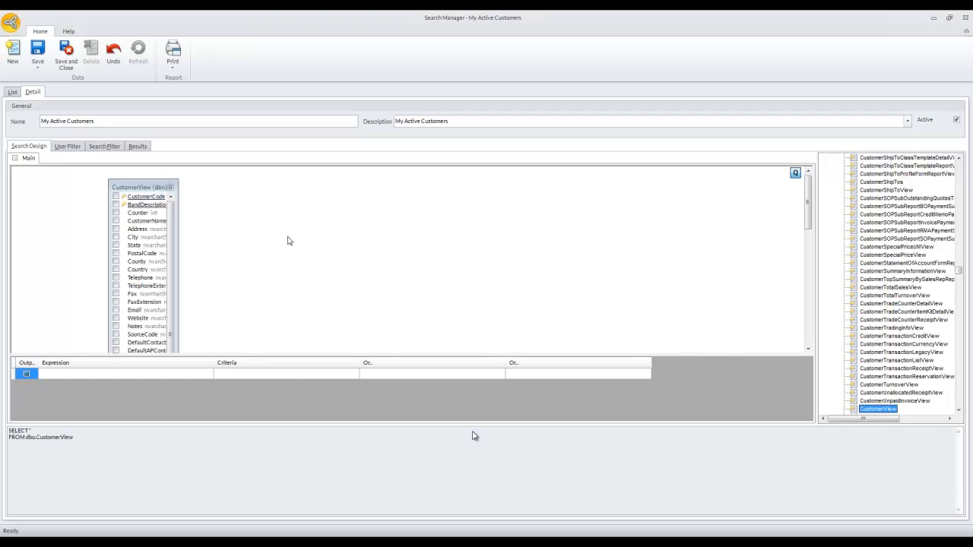
{"action": "left_click_drag", "start_coordinate": [175, 229], "coordinate": [236, 229]}
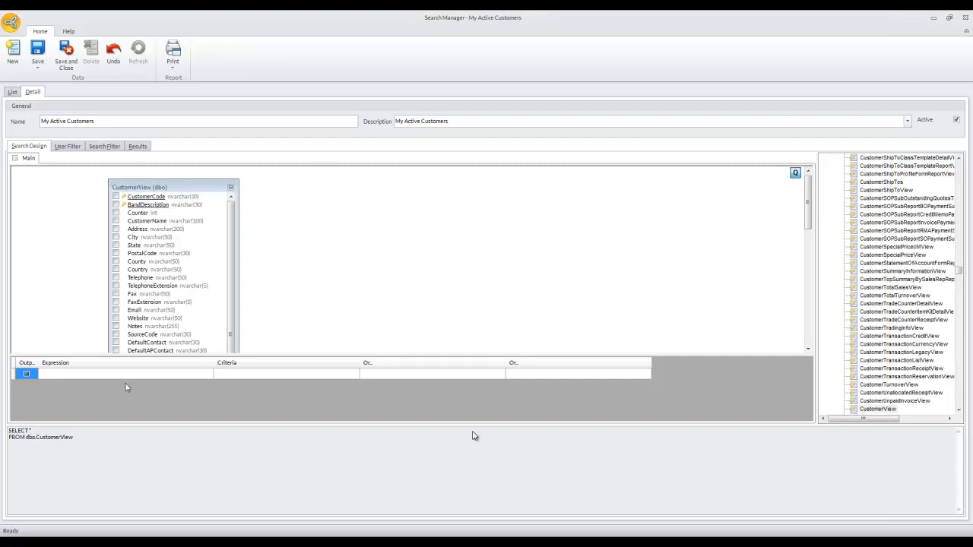
{"action": "left_click", "coordinate": [95, 373]}
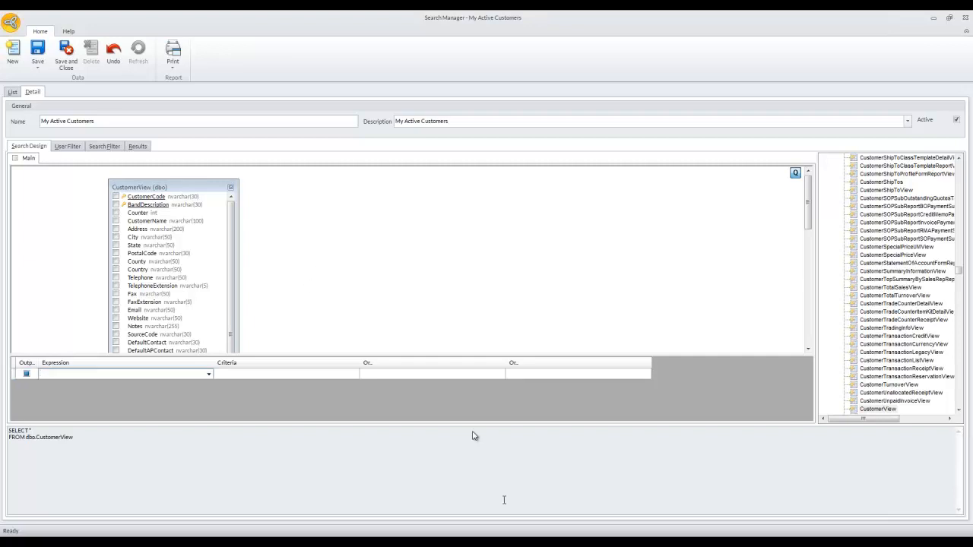
{"action": "type", "text": "dbo.CustomerView.CustomerCode"}
{"action": "key", "text": "Return"}
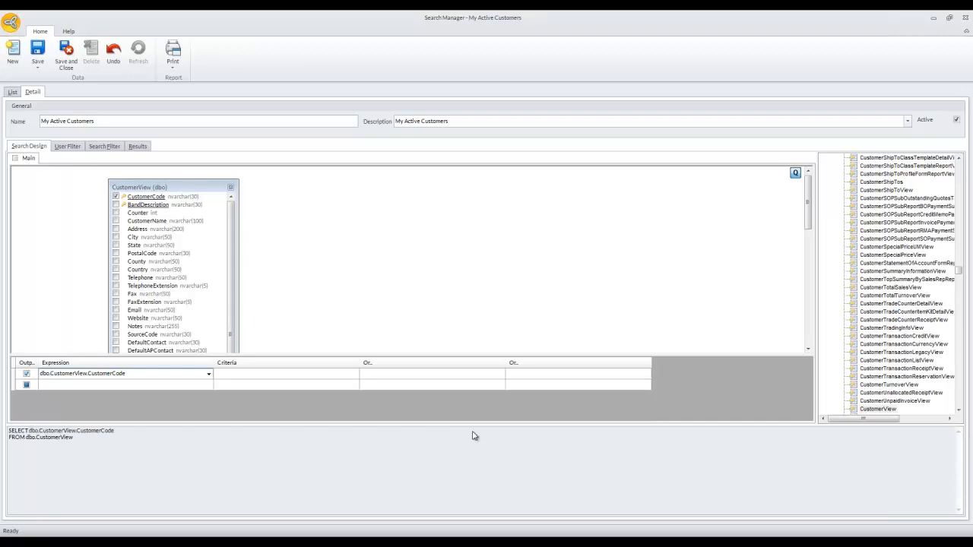
Step: Add CustomerName, Telephone and Email from dbo.CustomerView as further output columns
{"action": "left_click", "coordinate": [135, 386]}
{"action": "type", "text": "dbo.CustomerView"}
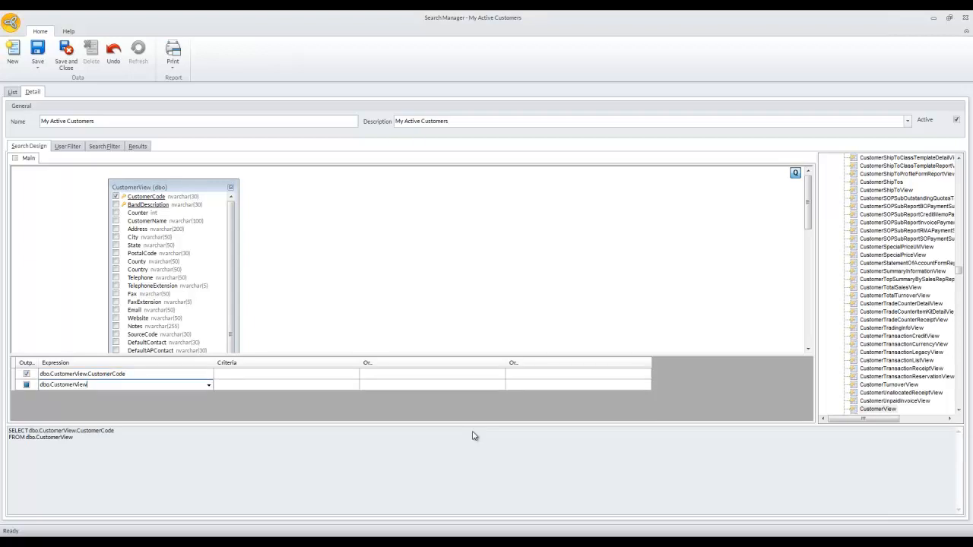
{"action": "type", "text": ".CustomerName"}
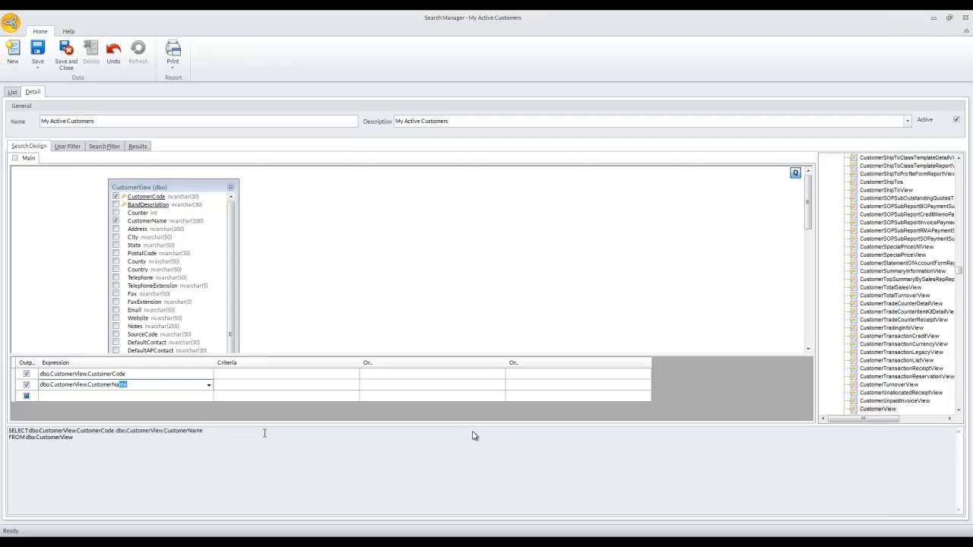
{"action": "left_click", "coordinate": [167, 397]}
{"action": "type", "text": "dbo.CustomerView.Telephone"}
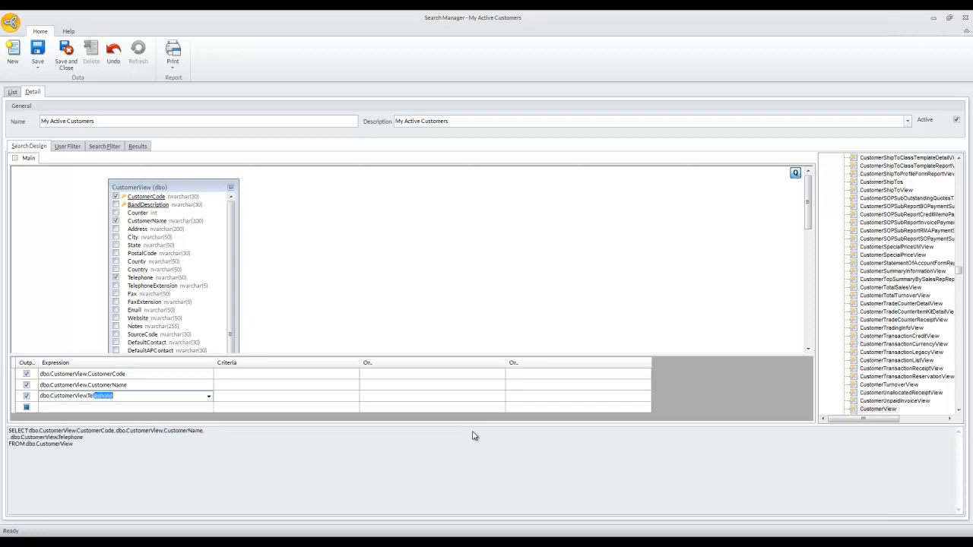
{"action": "key", "text": "Return"}
{"action": "type", "text": "dbo."}
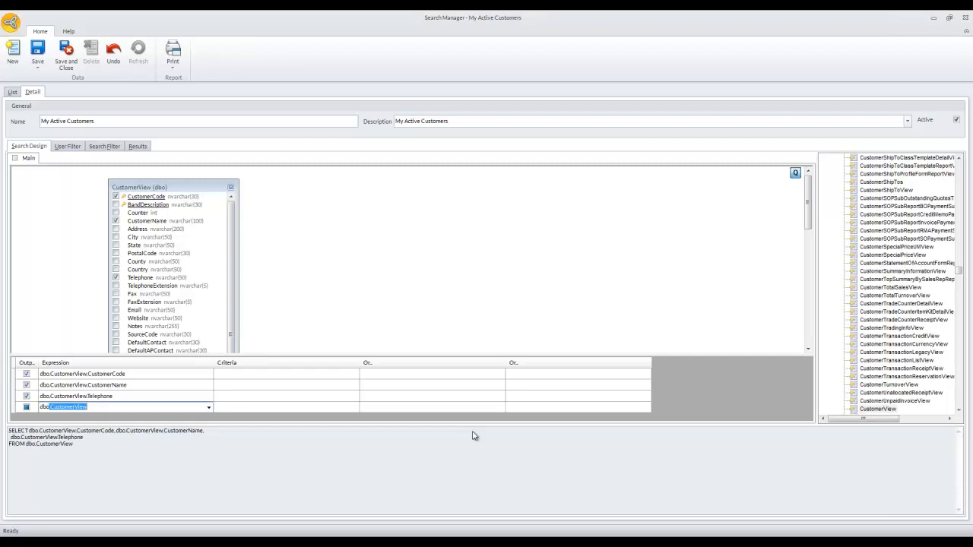
{"action": "type", "text": "CustomerView.email"}
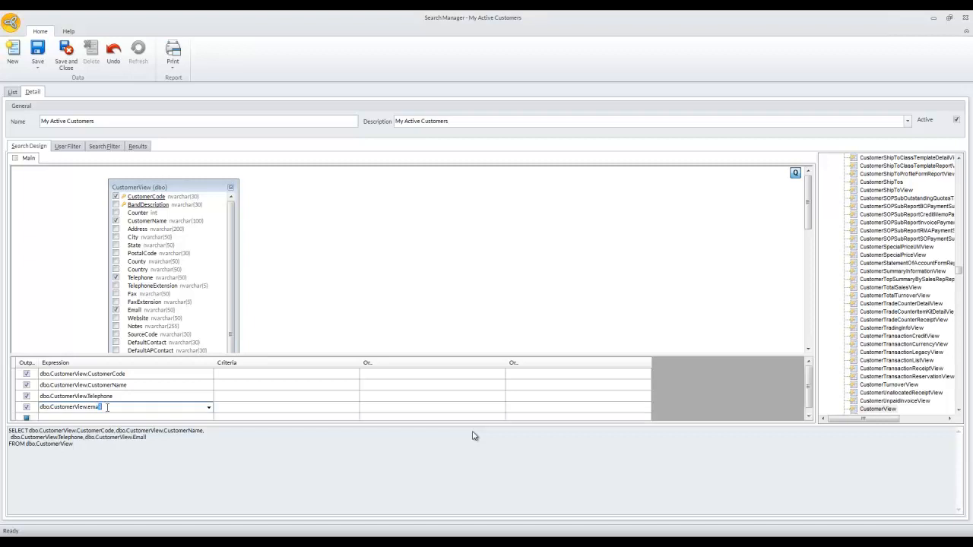
{"action": "left_click", "coordinate": [110, 419]}
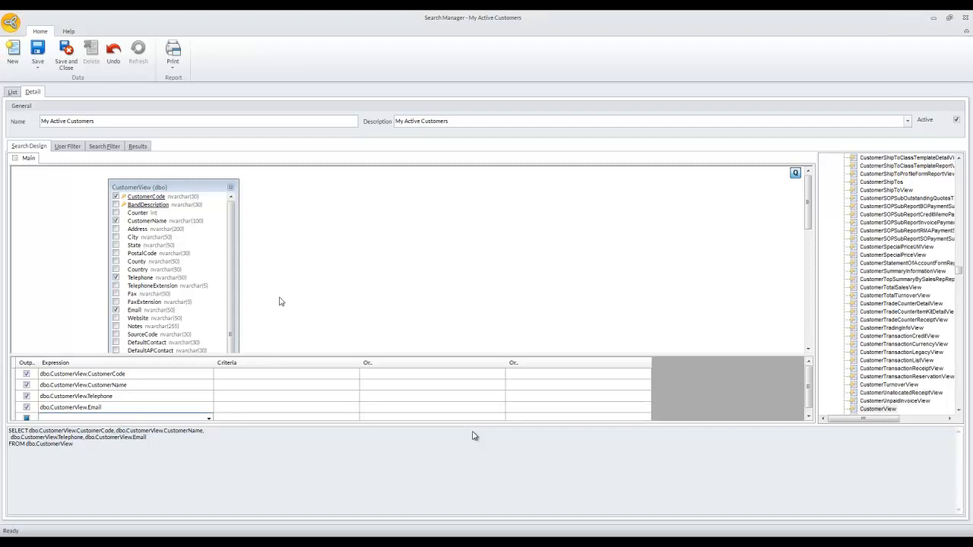
Step: Enlarge the expression grid and add dbo.CustomerView.Website and IsActive output columns
{"action": "left_click_drag", "start_coordinate": [293, 356], "coordinate": [309, 295]}
{"action": "type", "text": "dbo.CustomerView."}
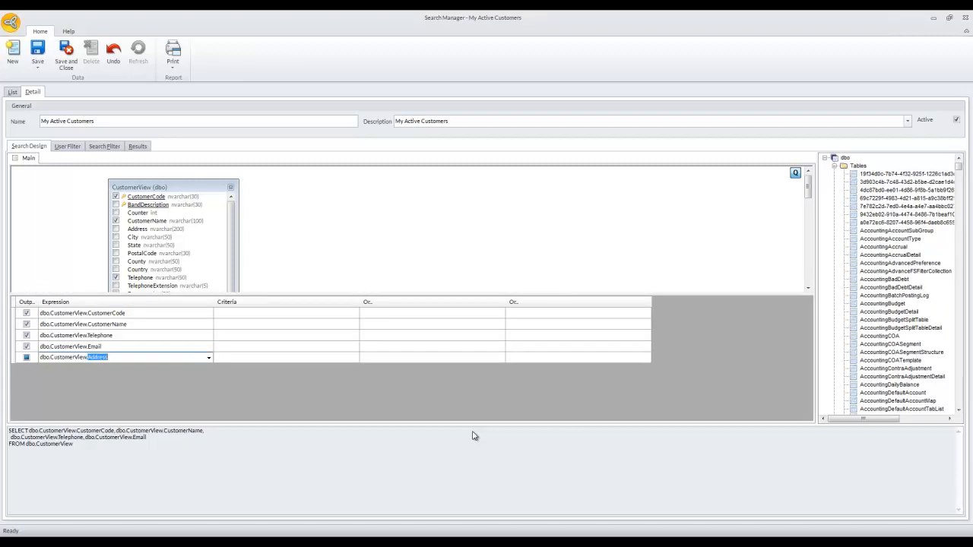
{"action": "type", "text": "webs"}
{"action": "key", "text": "Return"}
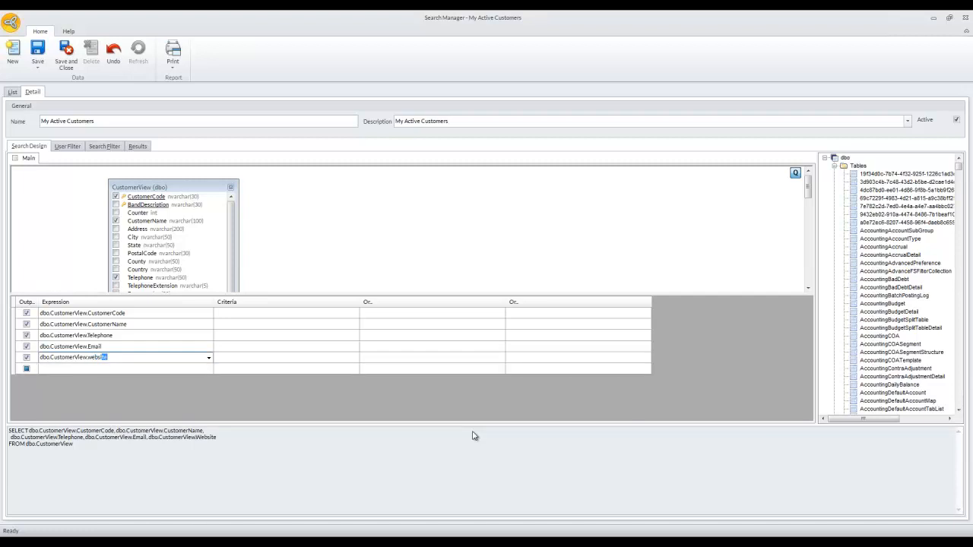
{"action": "left_click", "coordinate": [69, 371]}
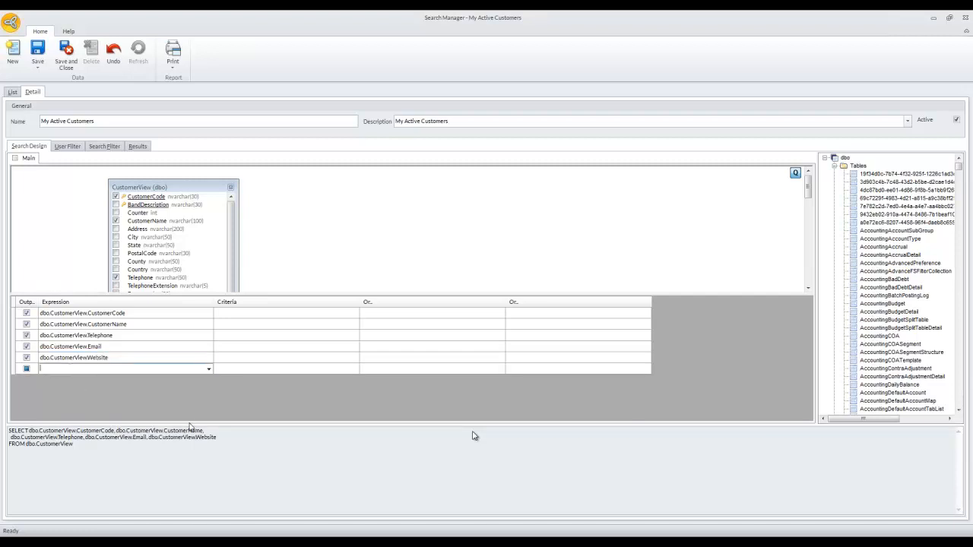
{"action": "type", "text": "dbo.CustomerView"}
{"action": "key", "text": "Right"}
{"action": "type", "text": ".IsA"}
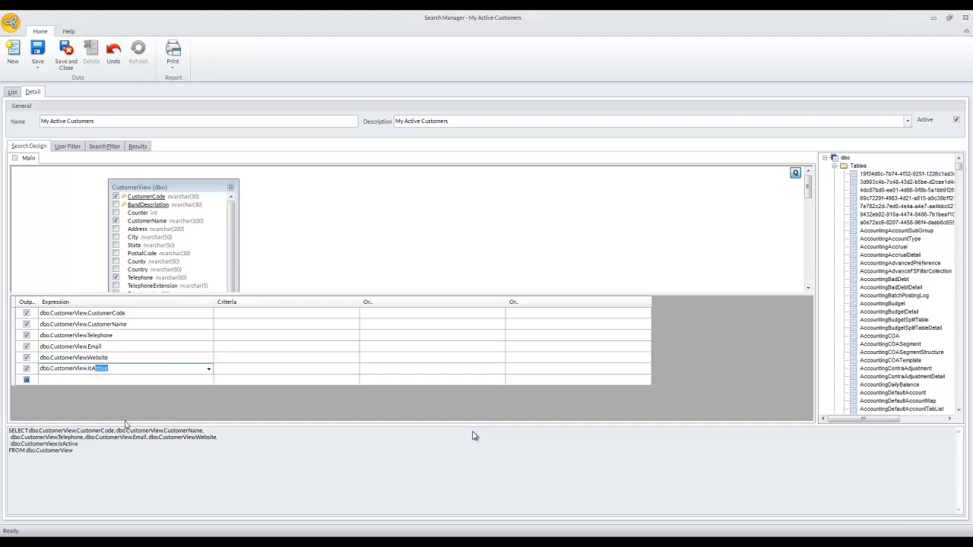
{"action": "key", "text": "Return"}
Step: Add dbo.CustomerView.AssignedTo and TeamCode as output columns and commit them
{"action": "type", "text": "dbo.CustomerView"}
{"action": "key", "text": "Right"}
{"action": "type", "text": ".Ass"}
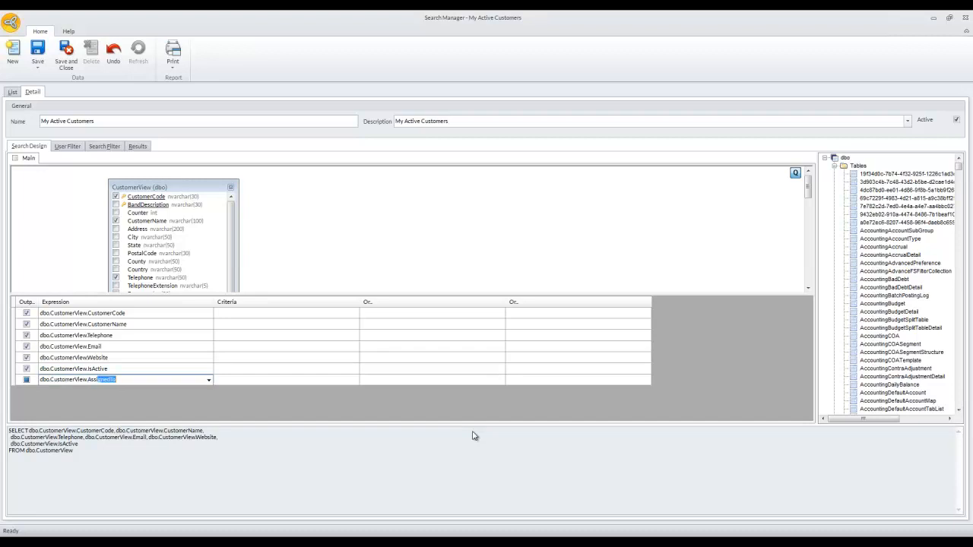
{"action": "key", "text": "Return"}
{"action": "type", "text": "dbo.CustomerView"}
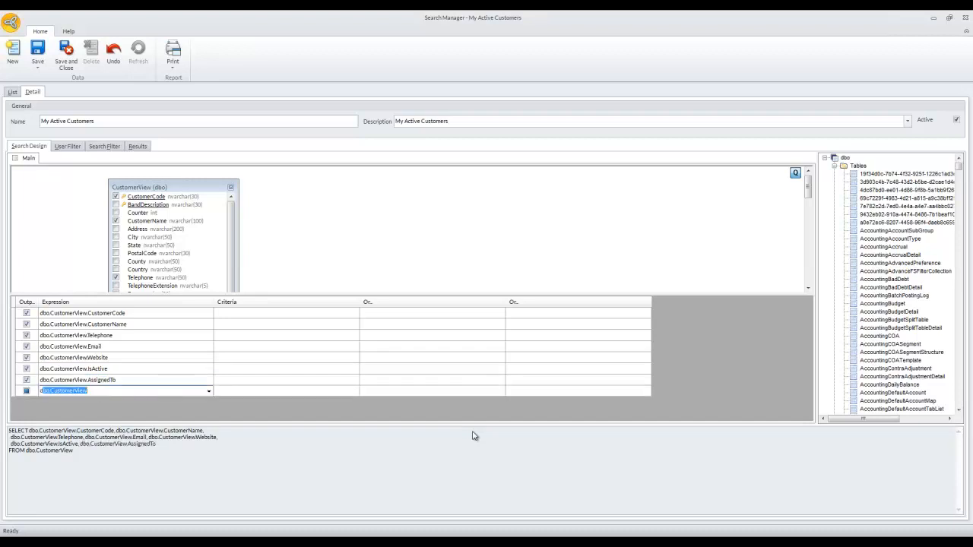
{"action": "key", "text": "Right"}
{"action": "type", "text": ".Team"}
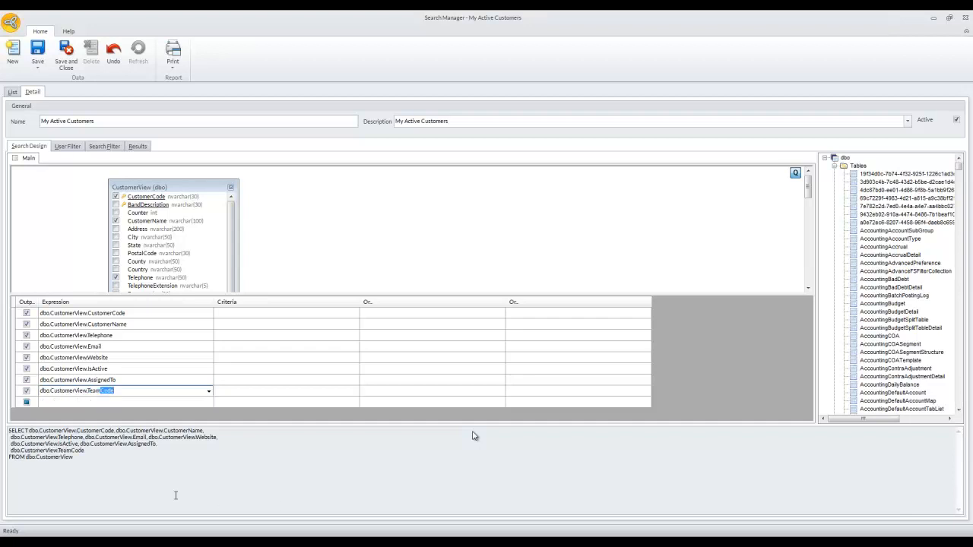
{"action": "left_click", "coordinate": [190, 472]}
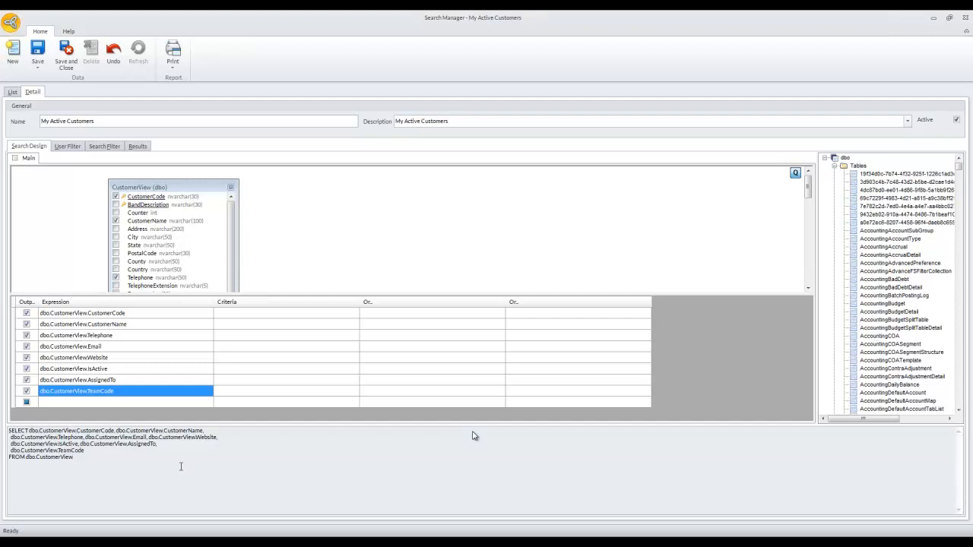
{"action": "left_click", "coordinate": [137, 147]}
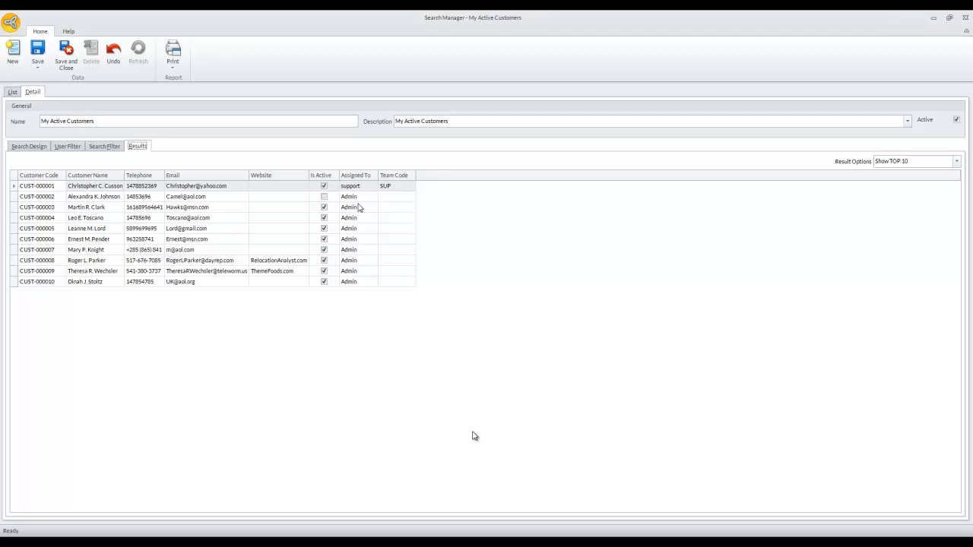
{"action": "left_click", "coordinate": [902, 162]}
{"action": "left_click", "coordinate": [905, 181]}
{"action": "scroll", "coordinate": [597, 361], "scroll_direction": "down", "scroll_amount": 6}
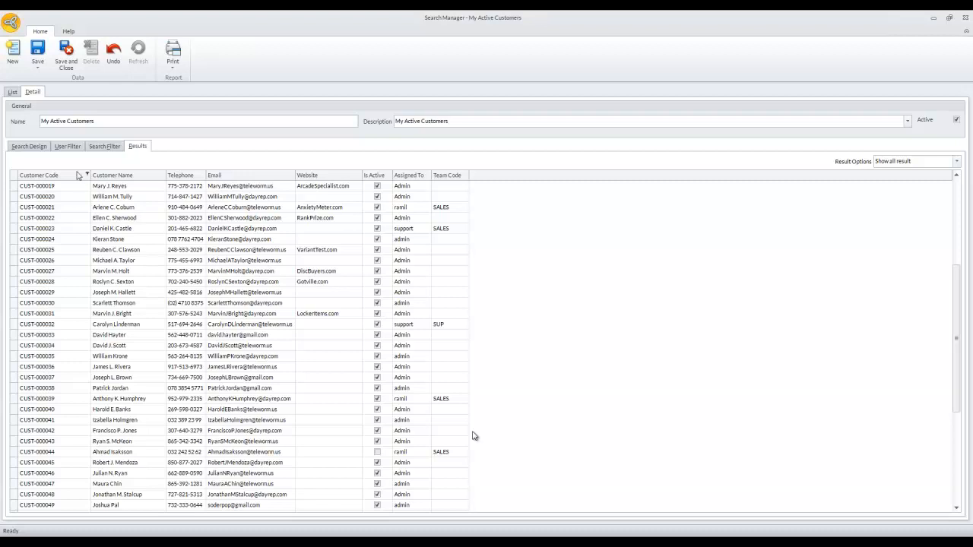
{"action": "left_click", "coordinate": [27, 147]}
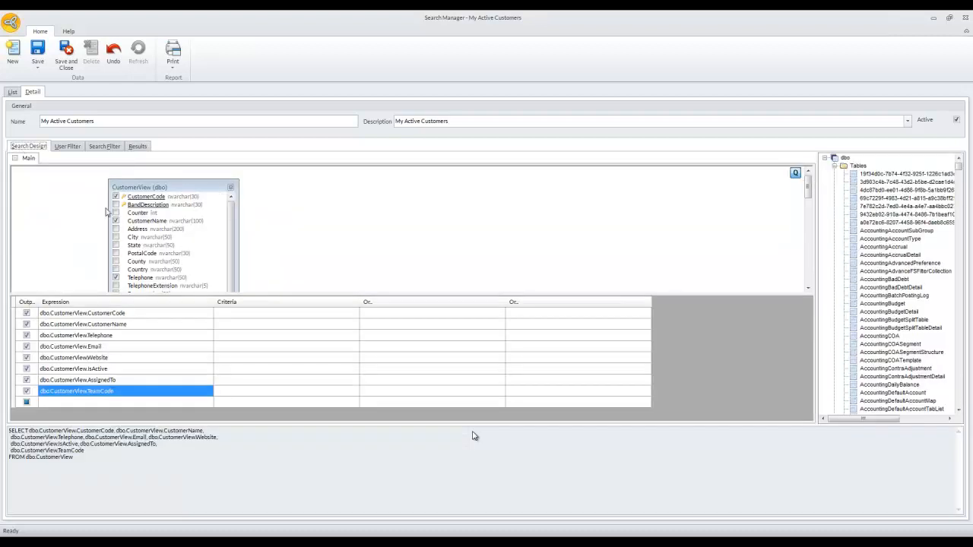
Step: Add a user filter condition CustomerView.AssignedTo Equals Current User, then view the Search Filter
{"action": "left_click", "coordinate": [63, 149]}
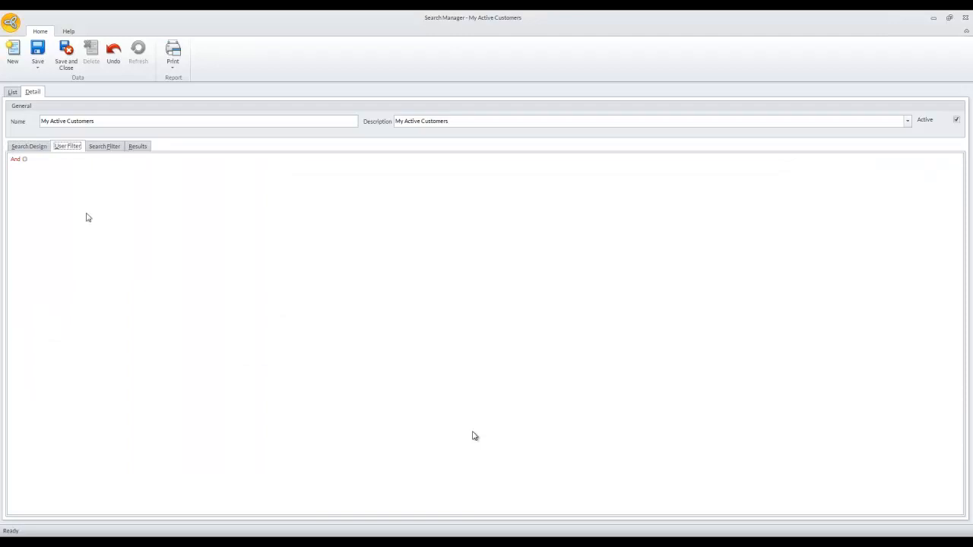
{"action": "left_click", "coordinate": [25, 160]}
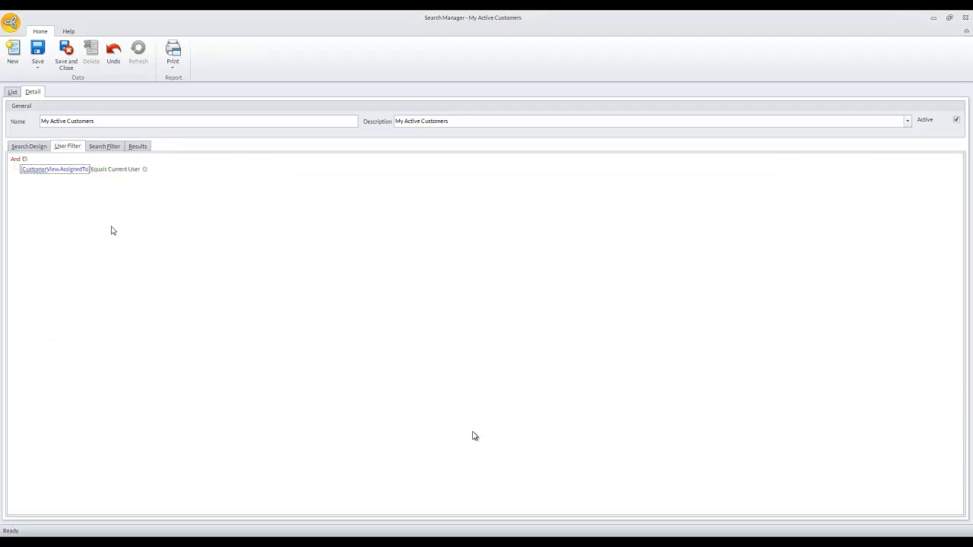
{"action": "left_click", "coordinate": [86, 171]}
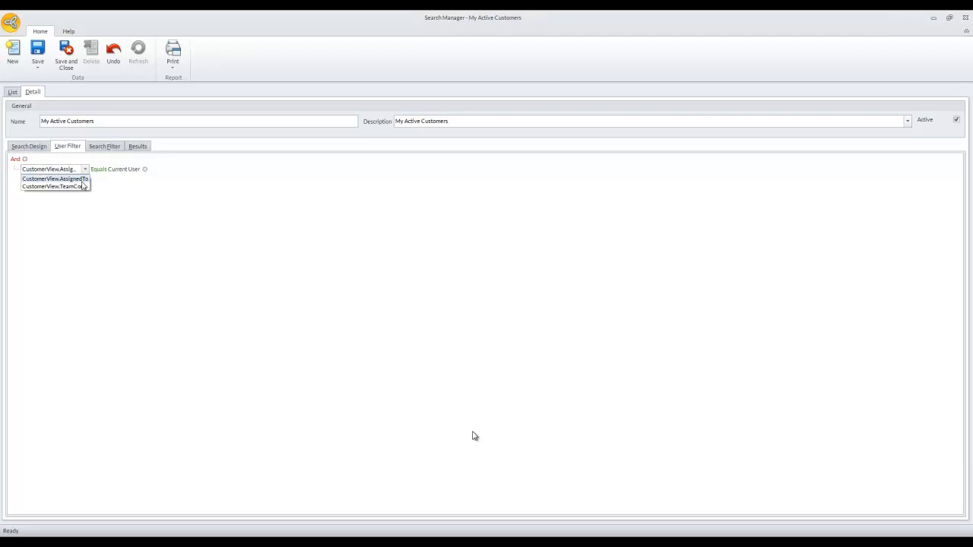
{"action": "left_click", "coordinate": [139, 190]}
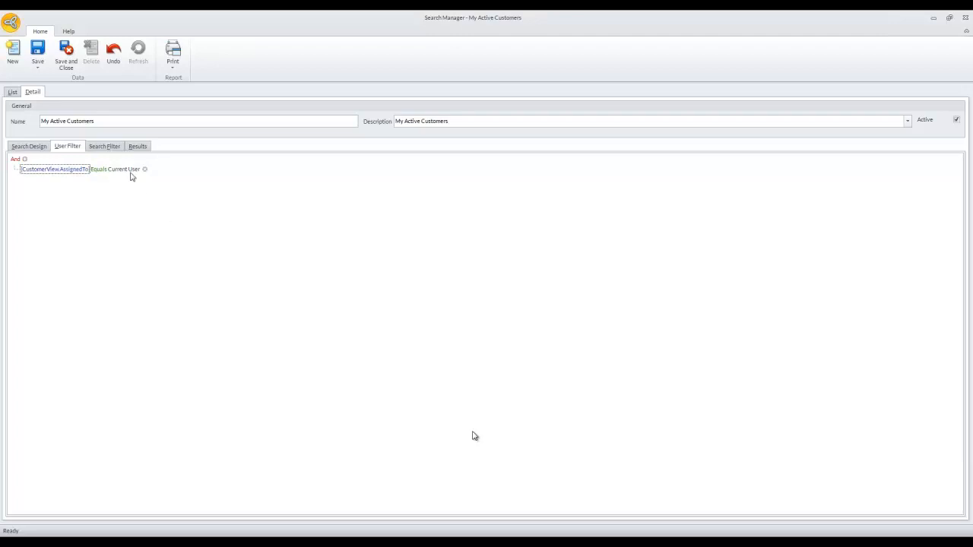
{"action": "left_click", "coordinate": [130, 170]}
{"action": "left_click", "coordinate": [155, 170]}
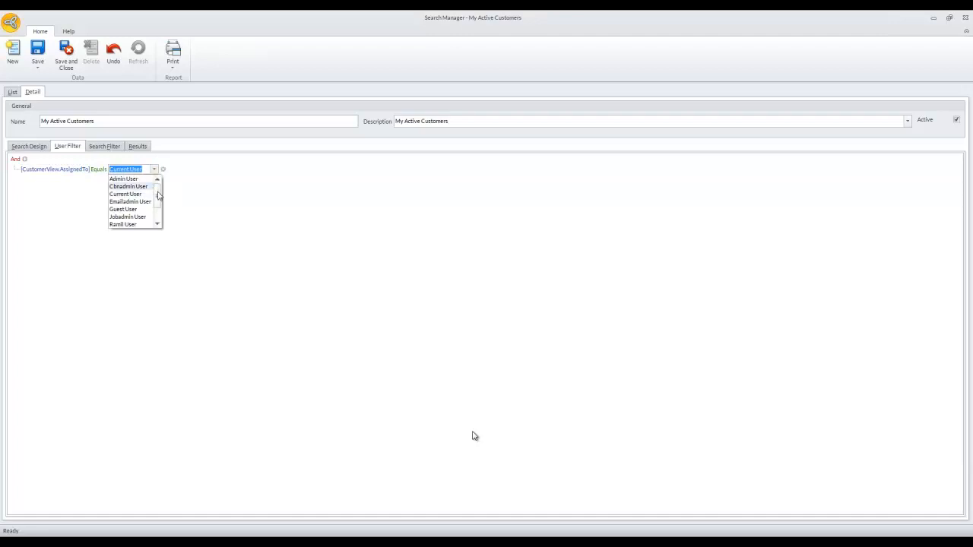
{"action": "left_click", "coordinate": [143, 196]}
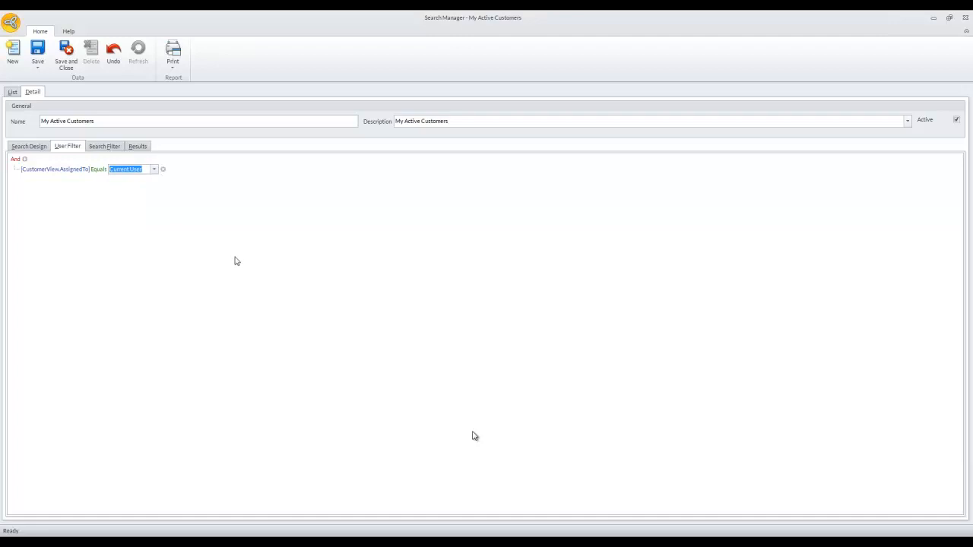
{"action": "left_click", "coordinate": [154, 169]}
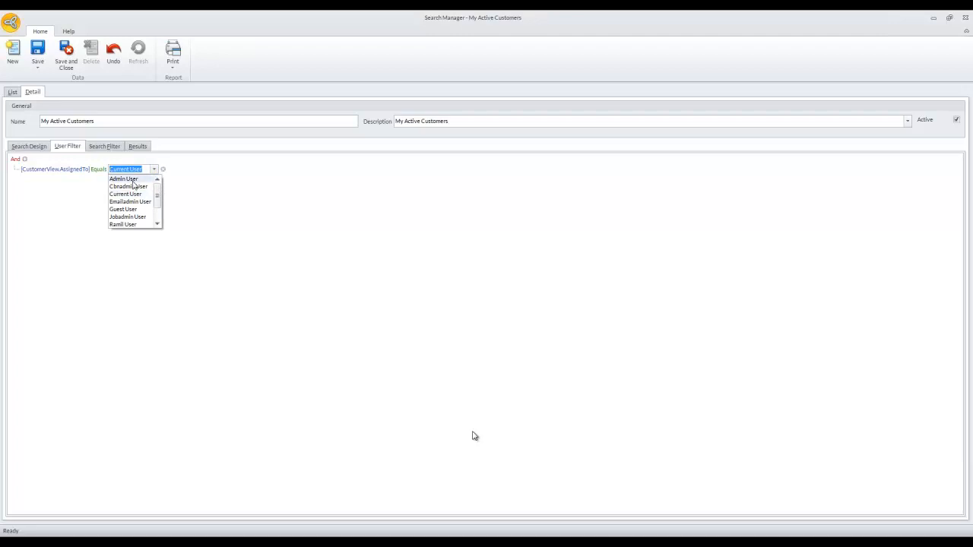
{"action": "left_click_drag", "start_coordinate": [159, 198], "coordinate": [158, 219]}
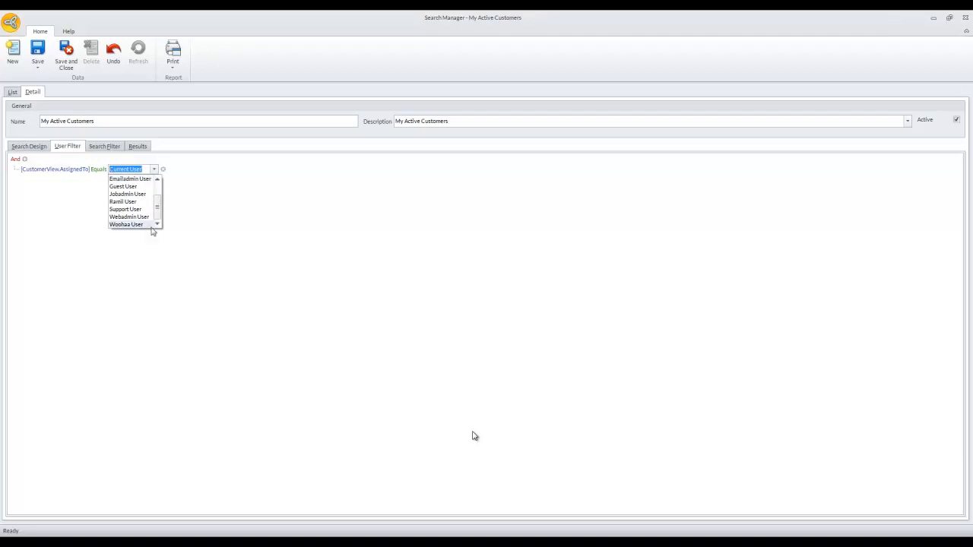
{"action": "left_click_drag", "start_coordinate": [160, 210], "coordinate": [158, 182]}
{"action": "left_click", "coordinate": [131, 200]}
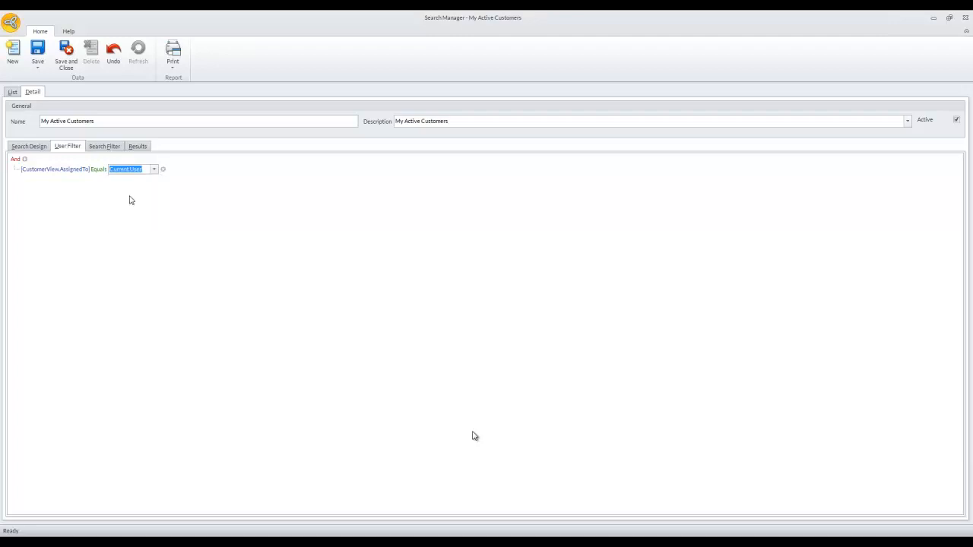
{"action": "left_click", "coordinate": [208, 206]}
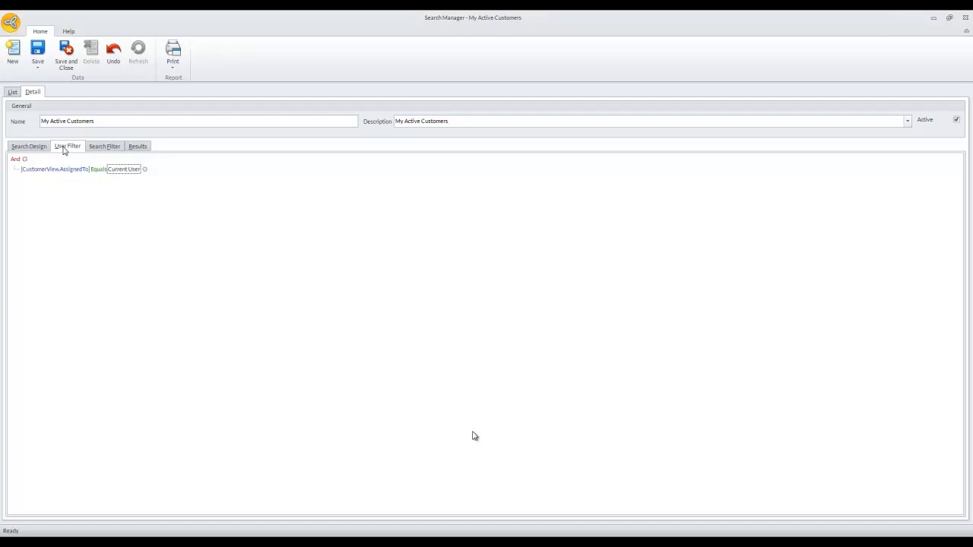
{"action": "left_click", "coordinate": [105, 148]}
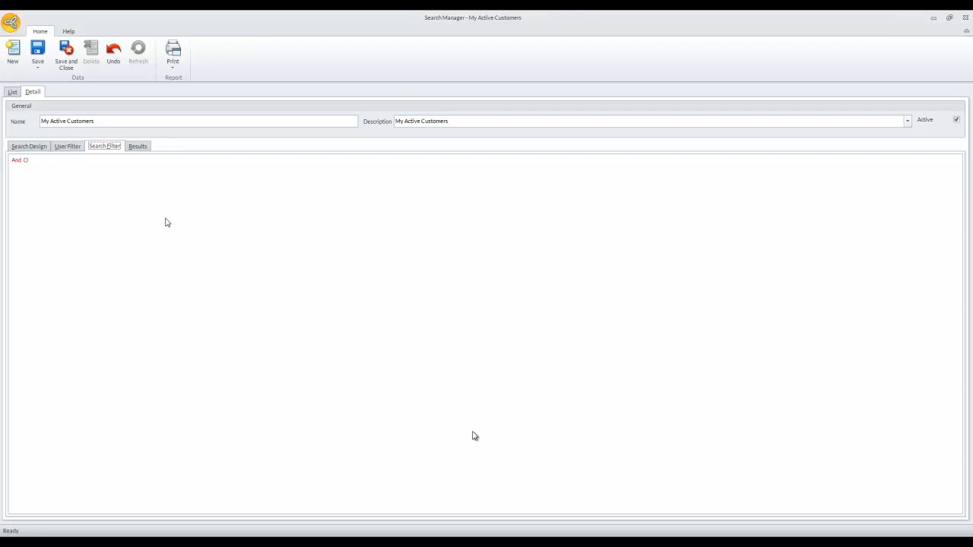
Step: Add a search filter condition requiring CustomerView.IsActive to equal True
{"action": "left_click", "coordinate": [26, 161]}
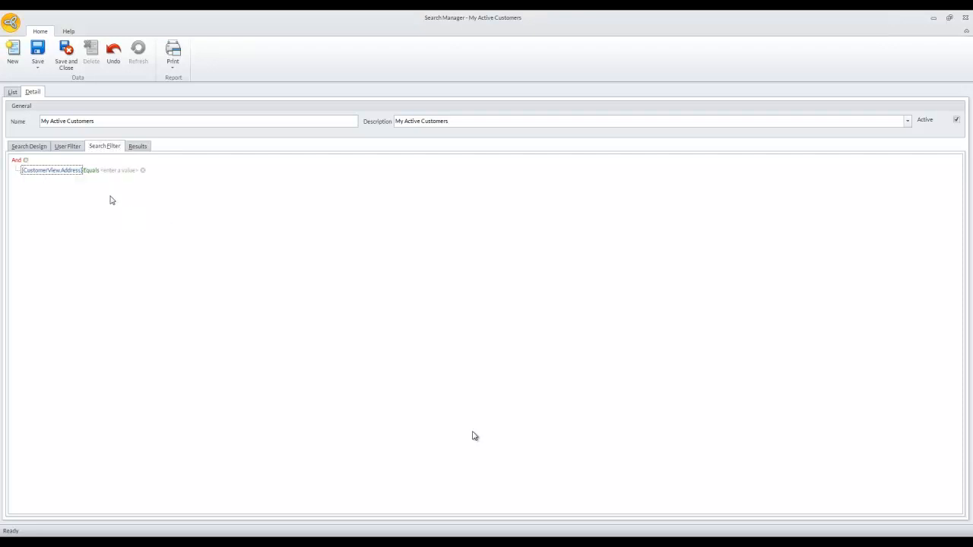
{"action": "left_click", "coordinate": [73, 173]}
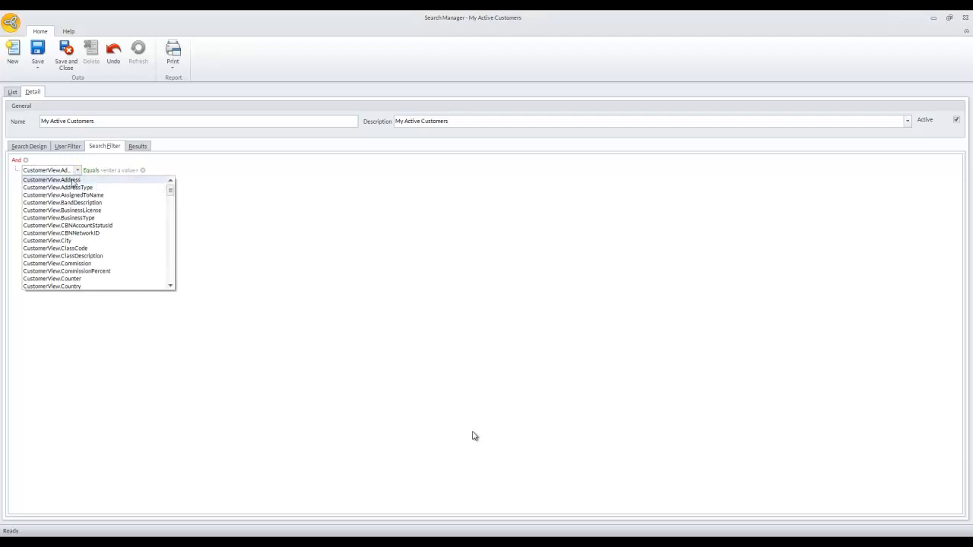
{"action": "left_click_drag", "start_coordinate": [173, 195], "coordinate": [170, 235]}
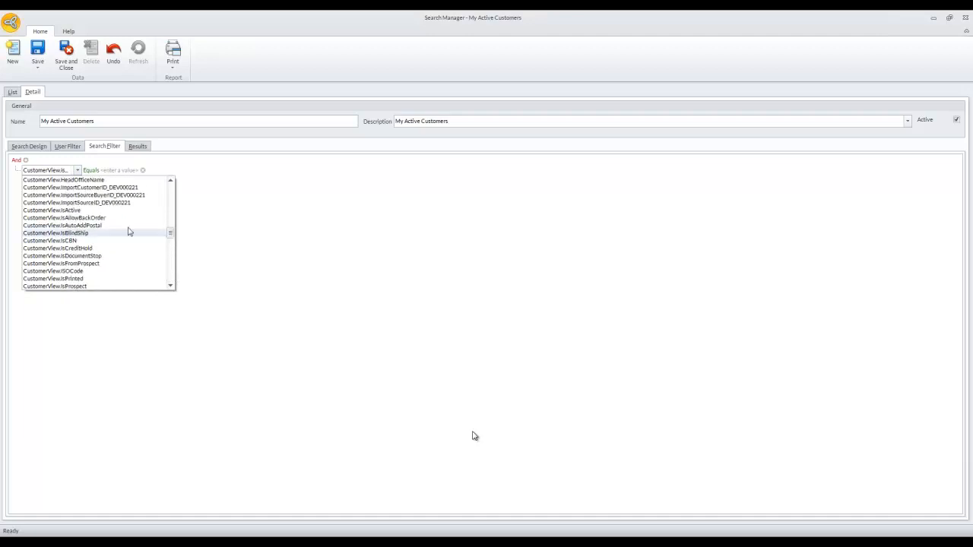
{"action": "left_click", "coordinate": [73, 211]}
{"action": "left_click", "coordinate": [115, 171]}
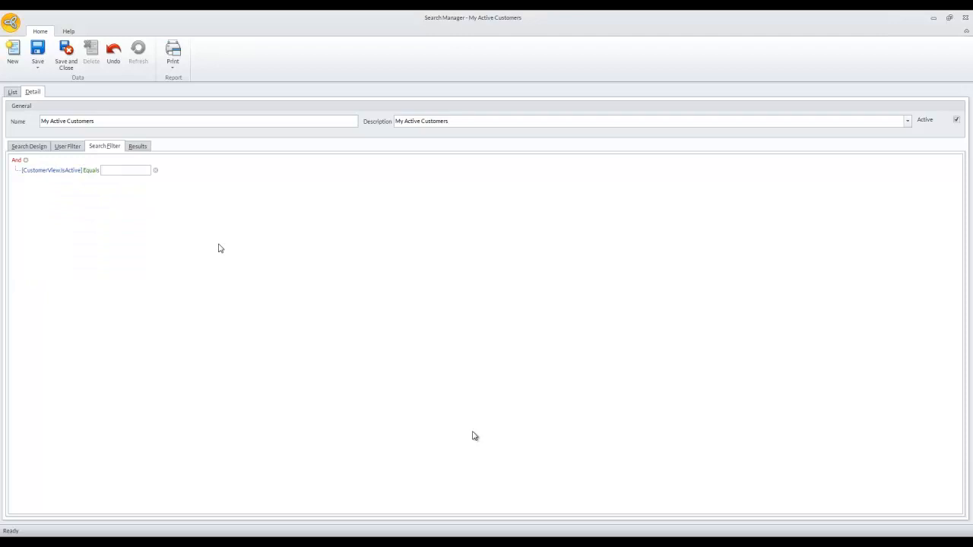
{"action": "left_click", "coordinate": [220, 249]}
Step: Review results and user filter, save and close My Active Customers, and reopen Search Manager
{"action": "left_click", "coordinate": [141, 147]}
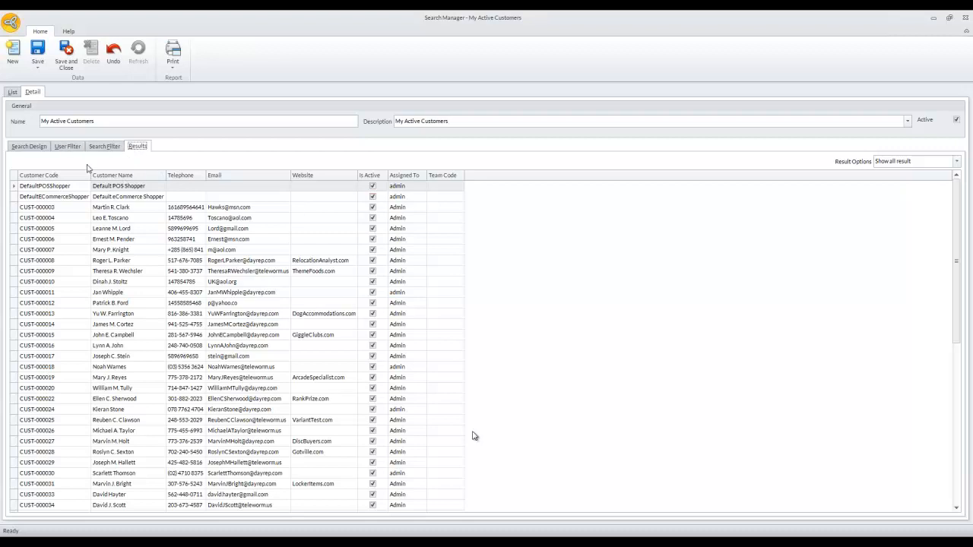
{"action": "left_click", "coordinate": [67, 148]}
{"action": "left_click", "coordinate": [29, 147]}
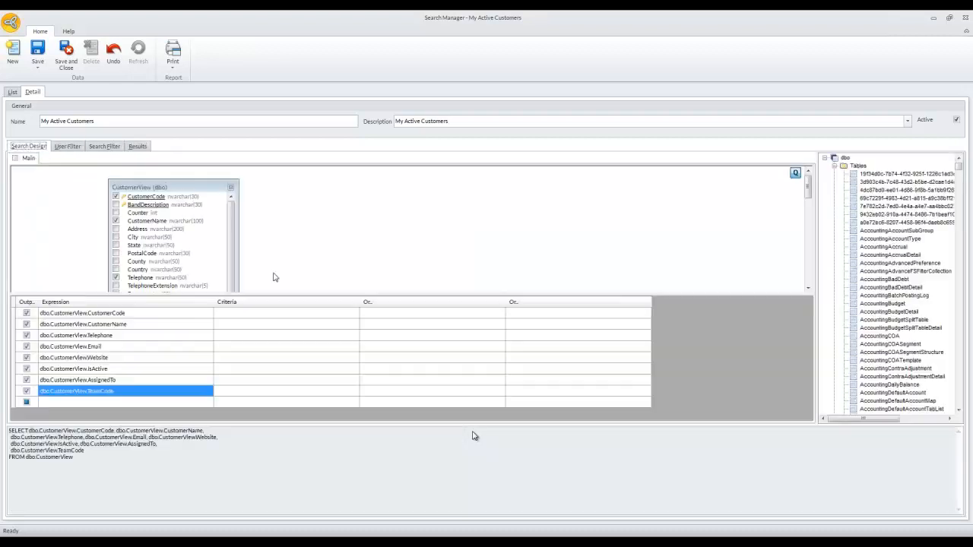
{"action": "left_click", "coordinate": [66, 55]}
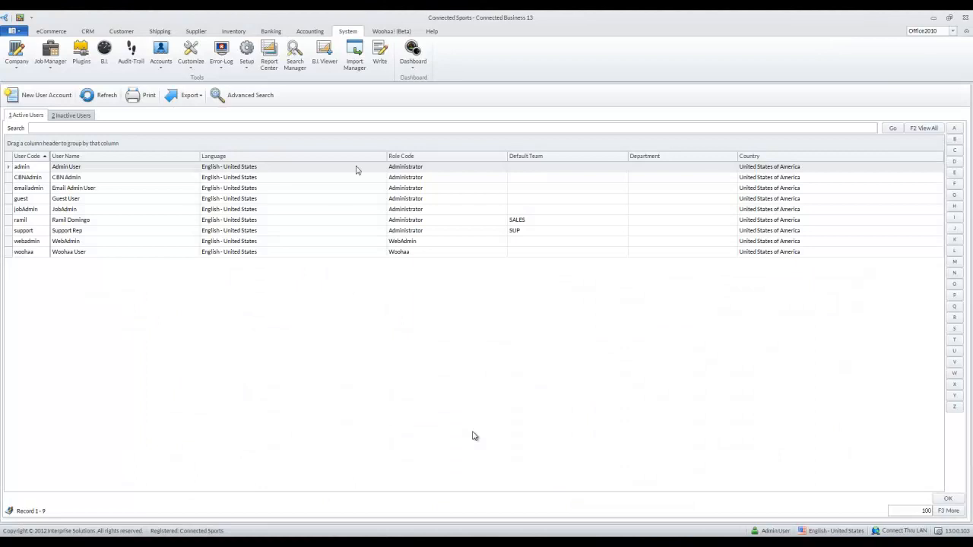
{"action": "left_click", "coordinate": [295, 62]}
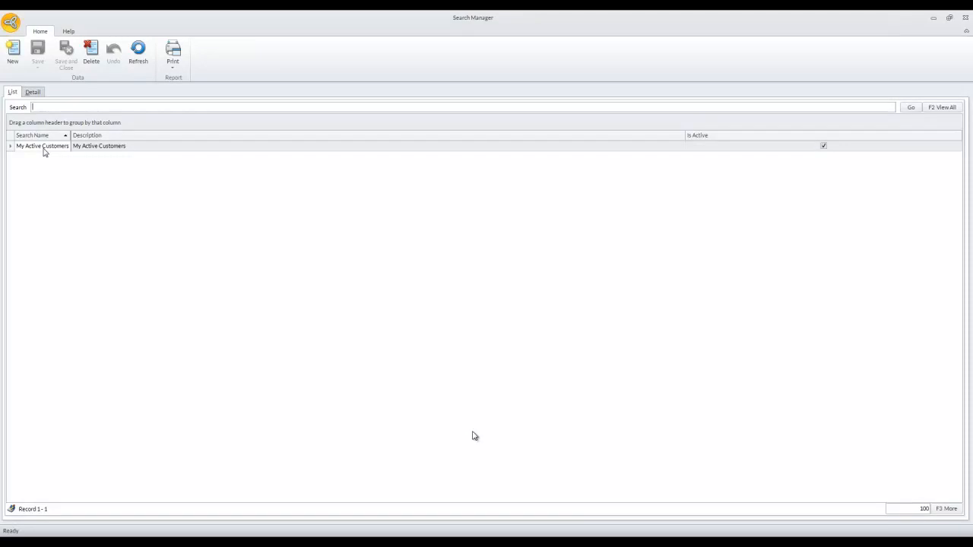
Step: Create a new search named My Team Customers with matching description and locate CustomerView under Views
{"action": "left_click", "coordinate": [12, 52]}
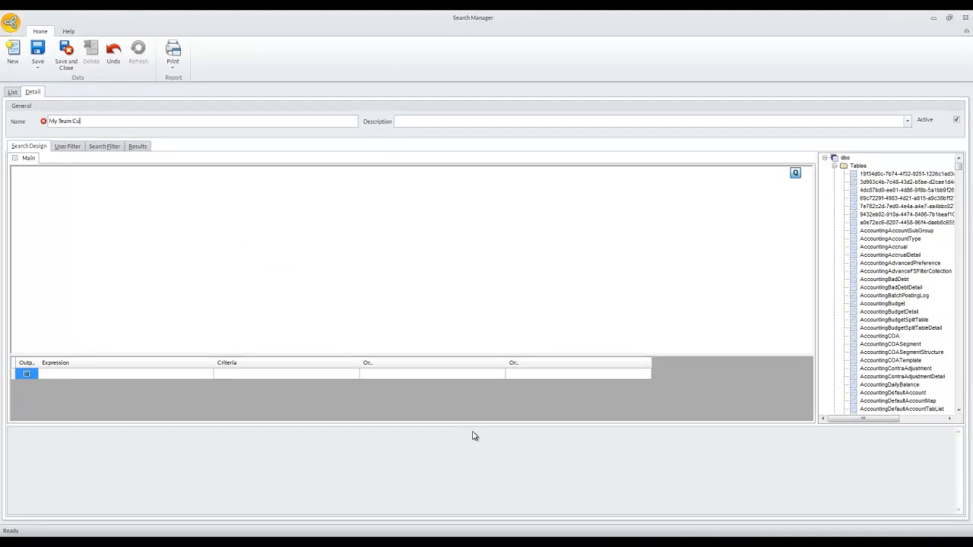
{"action": "key", "text": "Tab"}
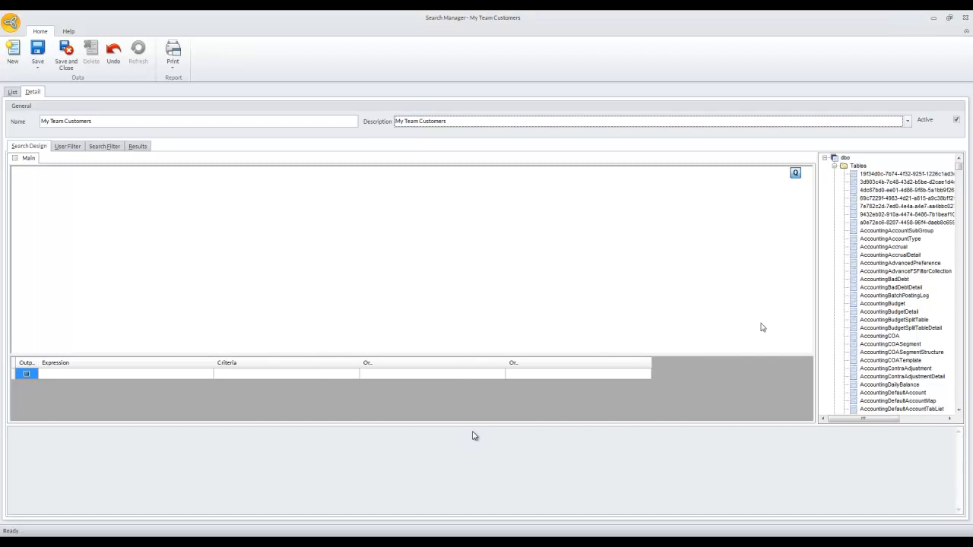
{"action": "left_click", "coordinate": [836, 167]}
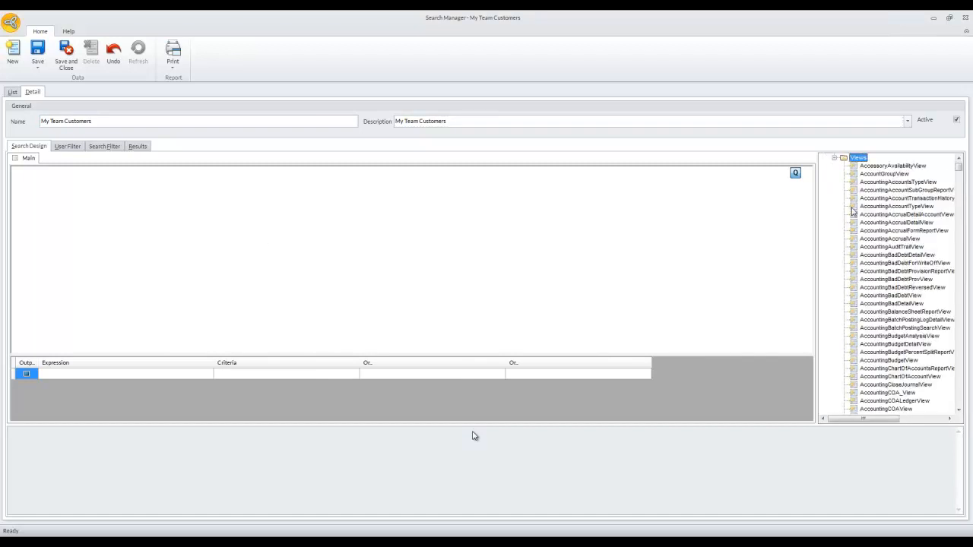
{"action": "type", "text": "customerview"}
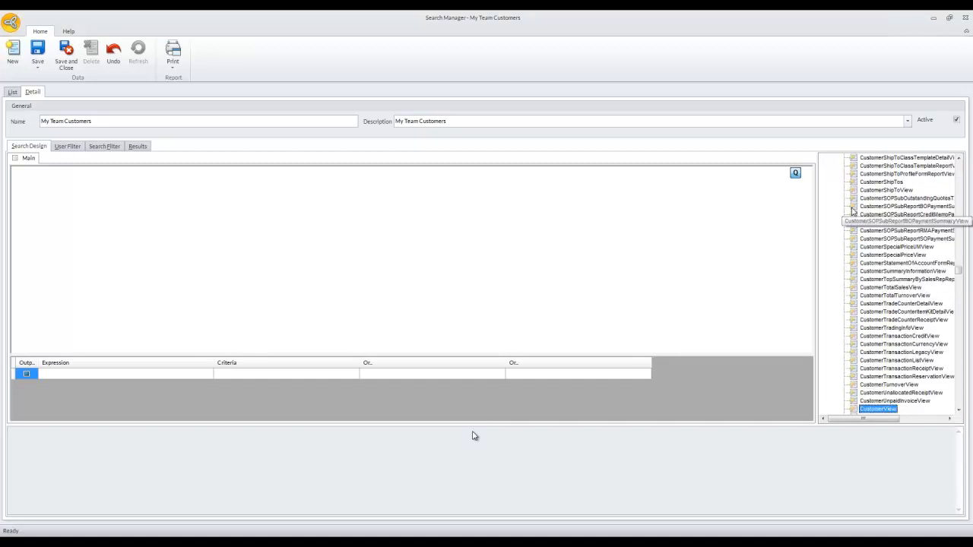
Step: Place CustomerView on the canvas and output its CustomerCode and CustomerName columns
{"action": "left_click_drag", "start_coordinate": [881, 409], "coordinate": [322, 244]}
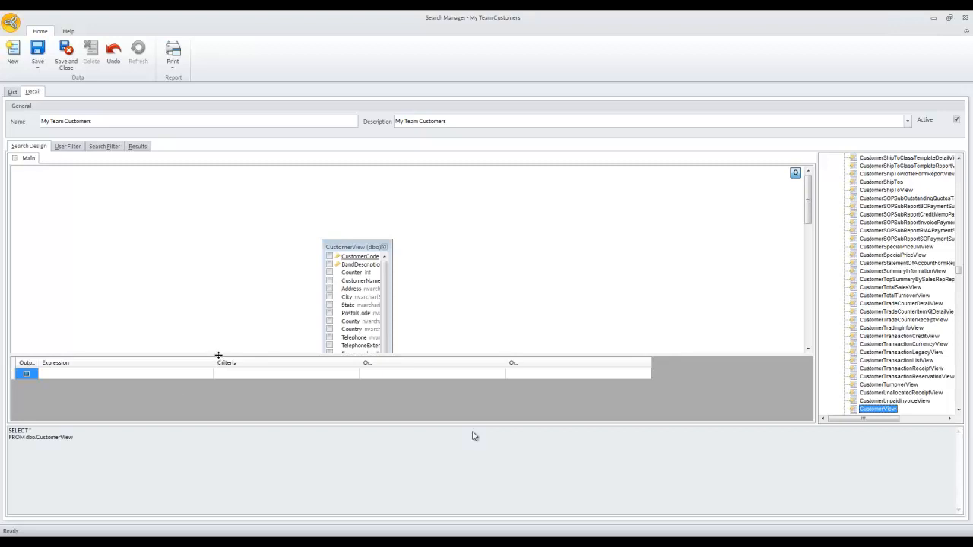
{"action": "left_click_drag", "start_coordinate": [239, 354], "coordinate": [239, 266]}
{"action": "left_click", "coordinate": [91, 283]}
{"action": "type", "text": "dbo.CustomerView"}
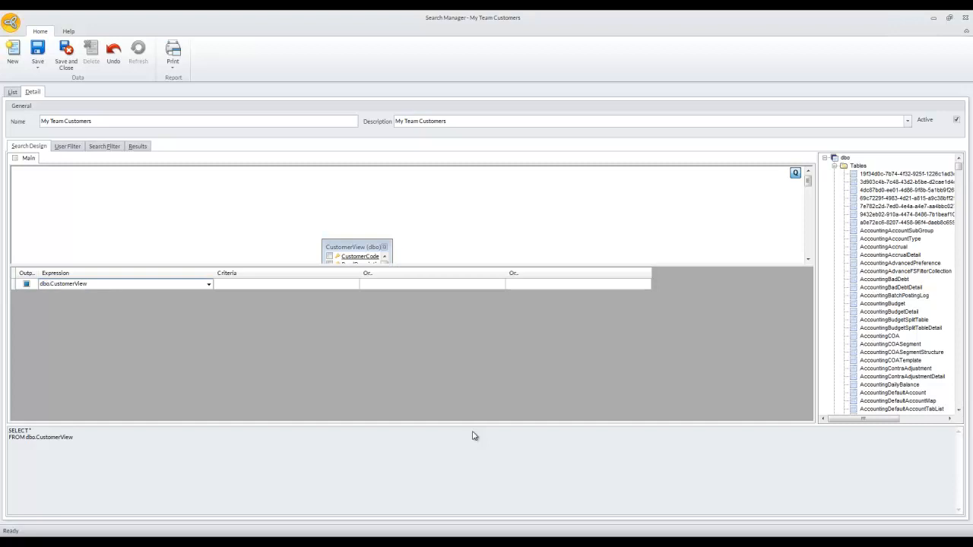
{"action": "type", "text": ".CustomerCode"}
{"action": "key", "text": "Return"}
{"action": "left_click", "coordinate": [120, 295]}
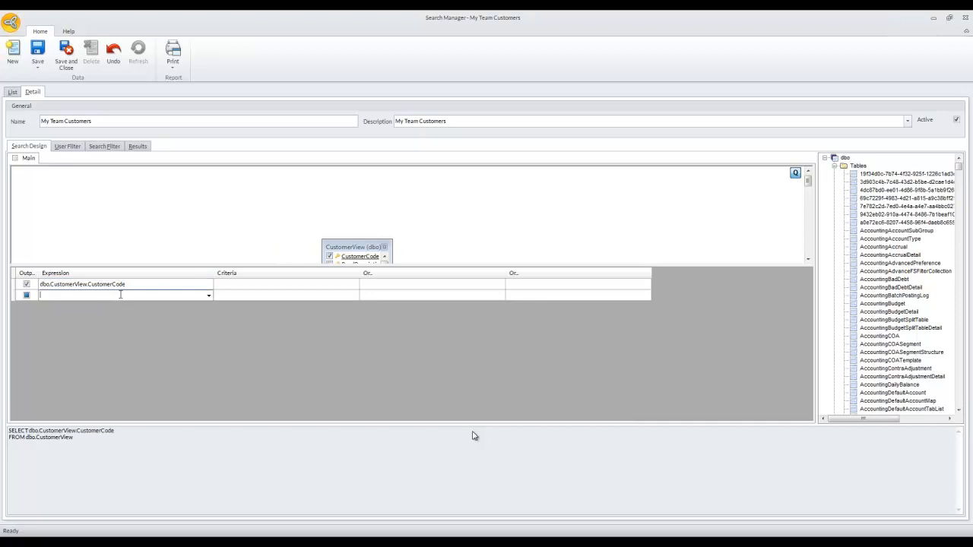
{"action": "type", "text": "dbo.CustomerView.CustomerName"}
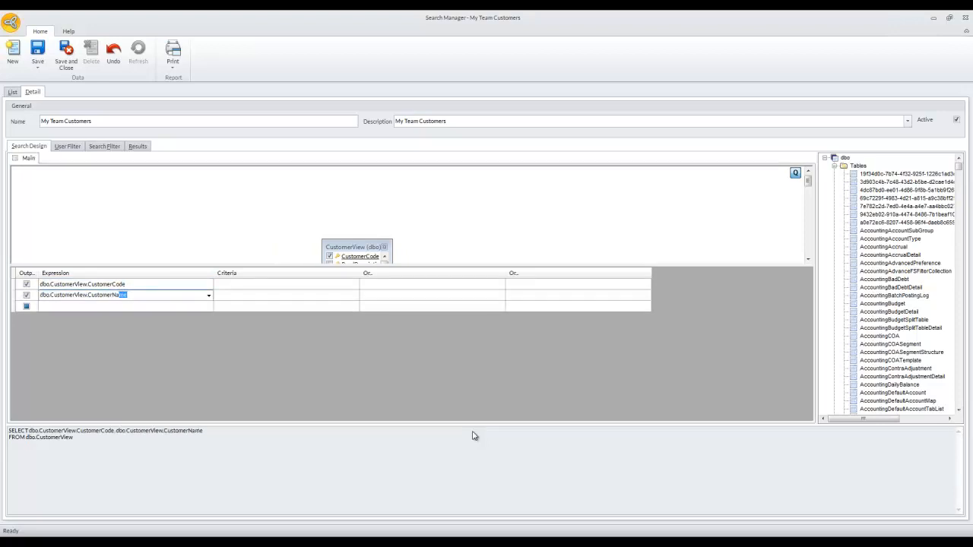
{"action": "left_click", "coordinate": [124, 307]}
Step: Add dbo.CustomerView Telephone, Email and Website as output columns
{"action": "type", "text": "dbo."}
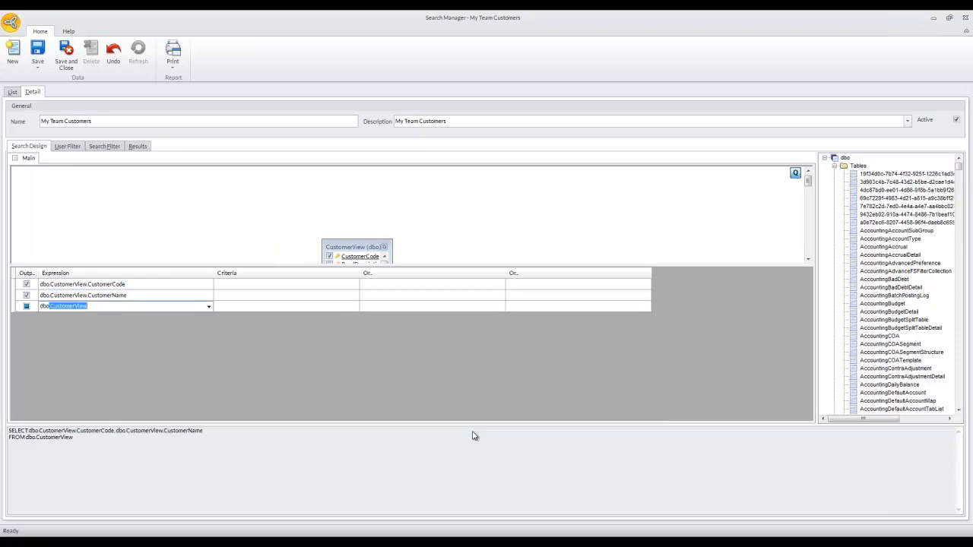
{"action": "type", "text": "Cust"}
{"action": "key", "text": "End"}
{"action": "type", "text": ".Tele"}
{"action": "left_click", "coordinate": [97, 318]}
{"action": "type", "text": "dbo"}
{"action": "key", "text": "End"}
{"action": "type", "text": "."}
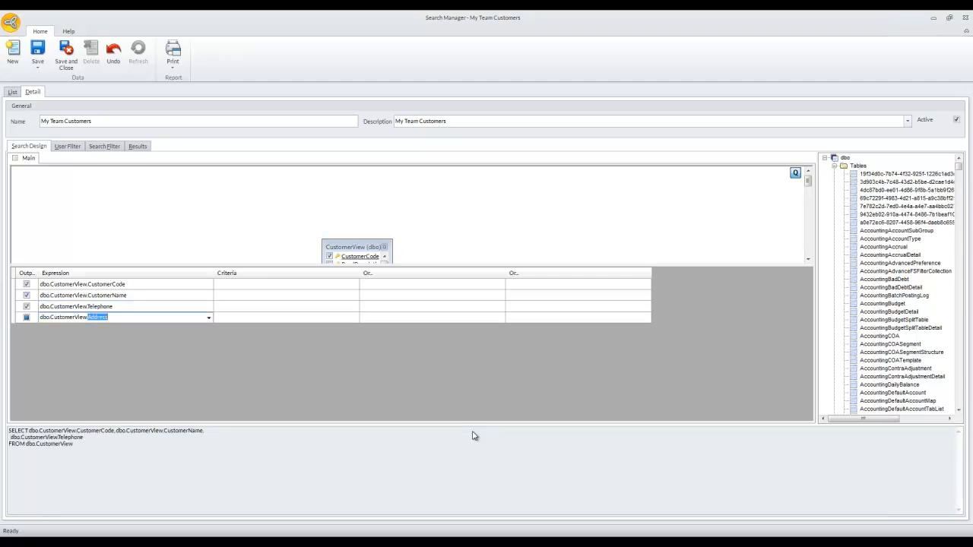
{"action": "type", "text": "Email"}
{"action": "left_click", "coordinate": [107, 328]}
{"action": "type", "text": "dbo.CustomerView"}
{"action": "key", "text": "End"}
{"action": "type", "text": ".Webs"}
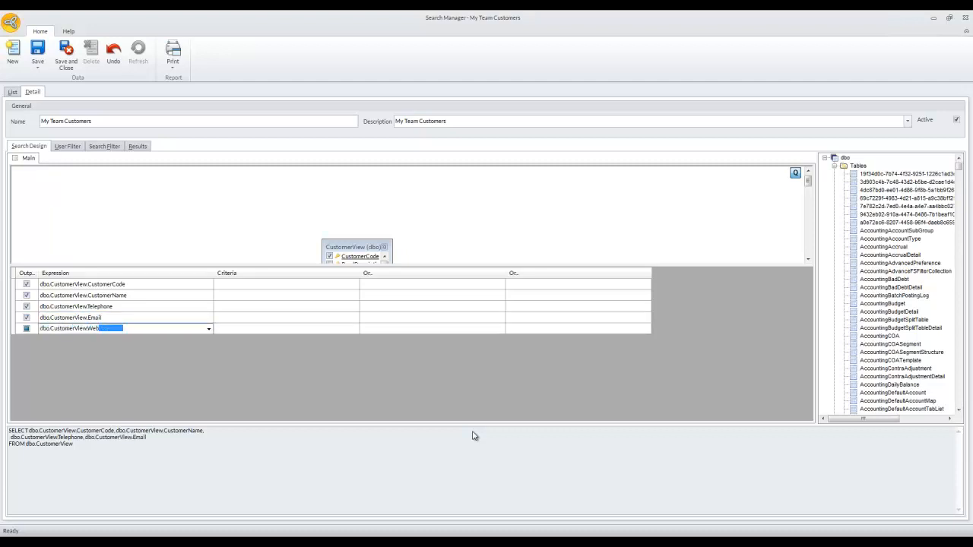
{"action": "key", "text": "Return"}
Step: Add IsActive, AssignedTo and TeamCode output columns and preview the returned customers
{"action": "type", "text": "dbo.CustomerView"}
{"action": "key", "text": "End"}
{"action": "type", "text": ".IsAc"}
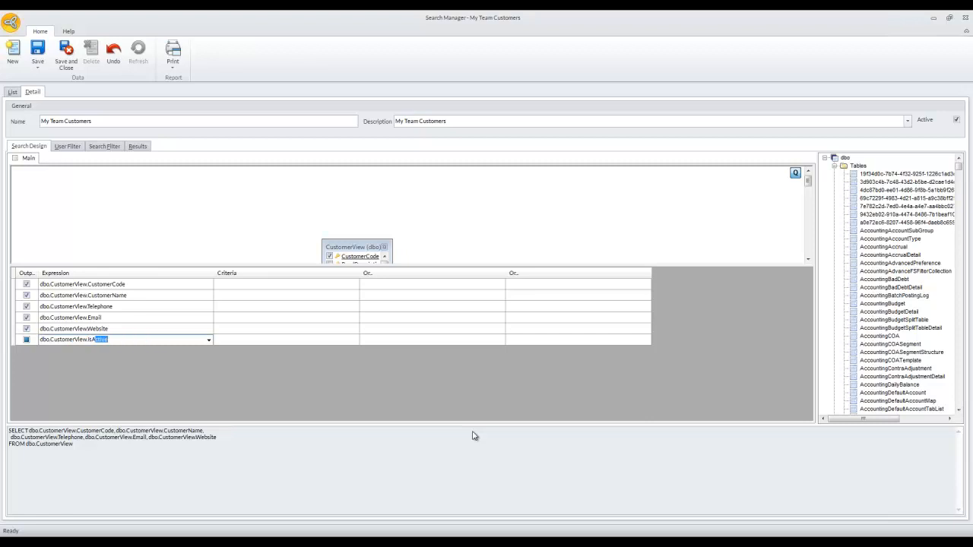
{"action": "key", "text": "Return"}
{"action": "type", "text": "dbo."}
{"action": "key", "text": "End"}
{"action": "type", "text": ".Ass"}
{"action": "key", "text": "Return"}
{"action": "type", "text": "dbo."}
{"action": "key", "text": "End"}
{"action": "type", "text": ".Te"}
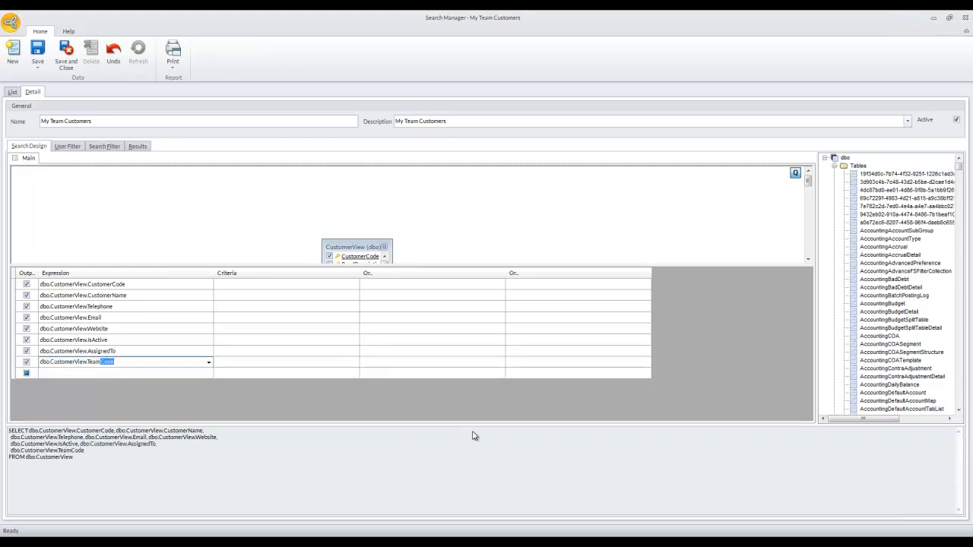
{"action": "left_click", "coordinate": [257, 423]}
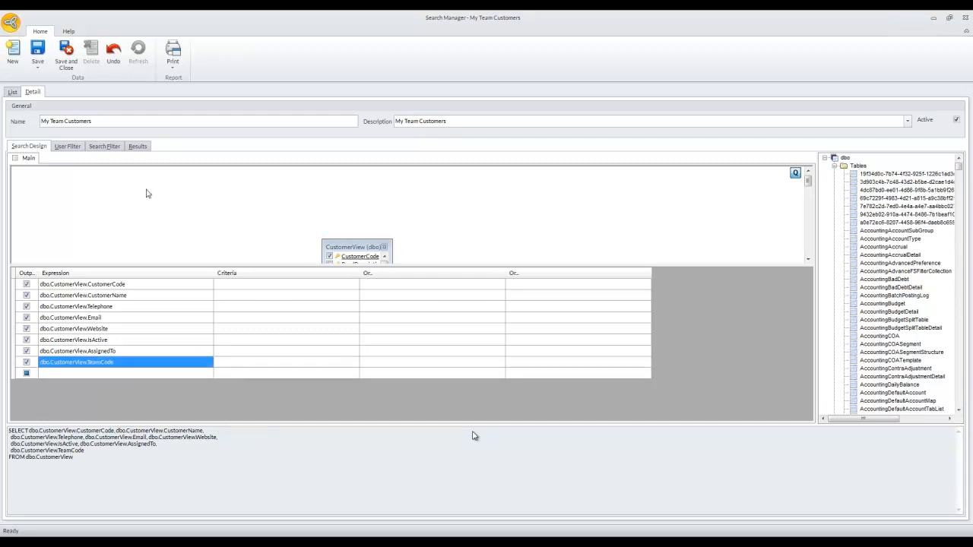
{"action": "left_click", "coordinate": [145, 150]}
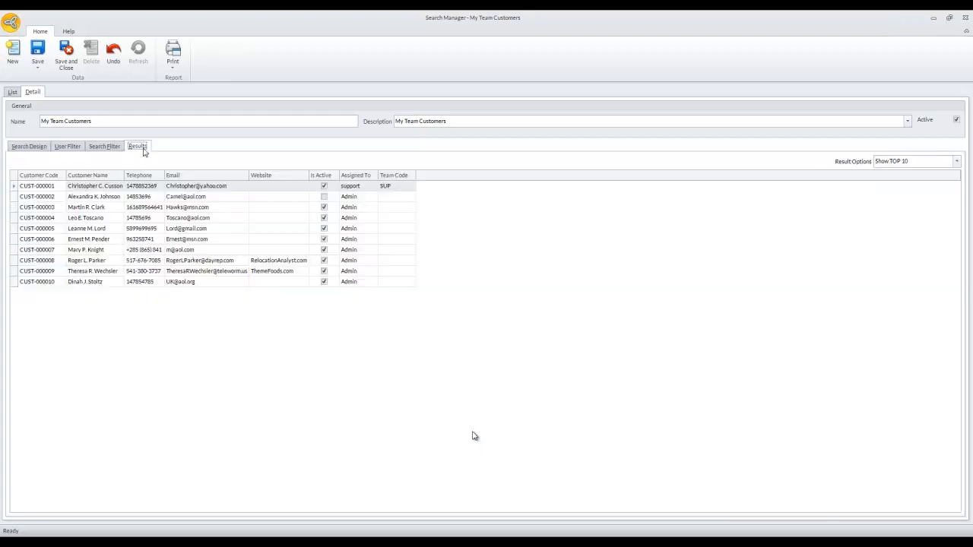
Step: Set the user filter to CustomerView.TeamCode equals Current User Team, then check filters and results
{"action": "left_click", "coordinate": [74, 148]}
{"action": "left_click", "coordinate": [24, 160]}
{"action": "left_click", "coordinate": [71, 170]}
{"action": "left_click", "coordinate": [76, 186]}
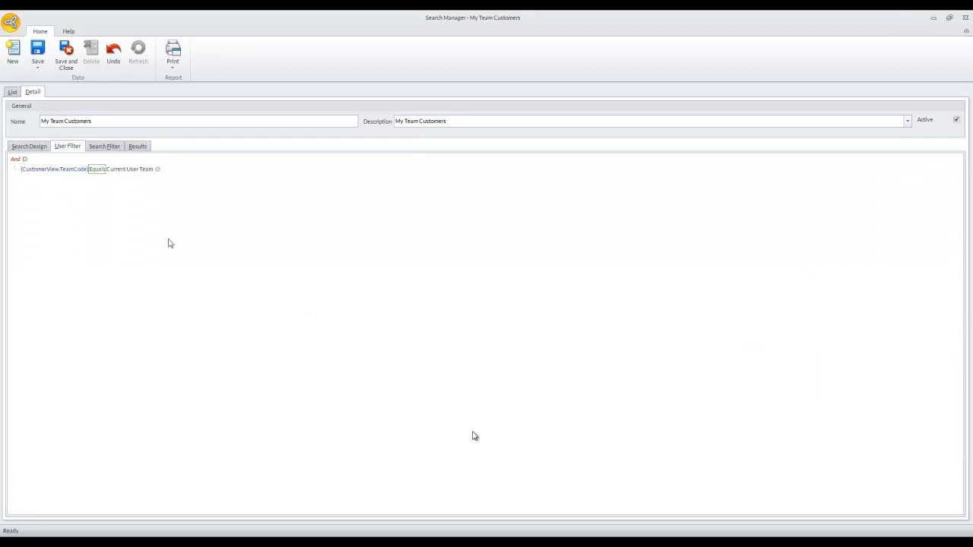
{"action": "left_click", "coordinate": [134, 169]}
{"action": "left_click", "coordinate": [153, 169]}
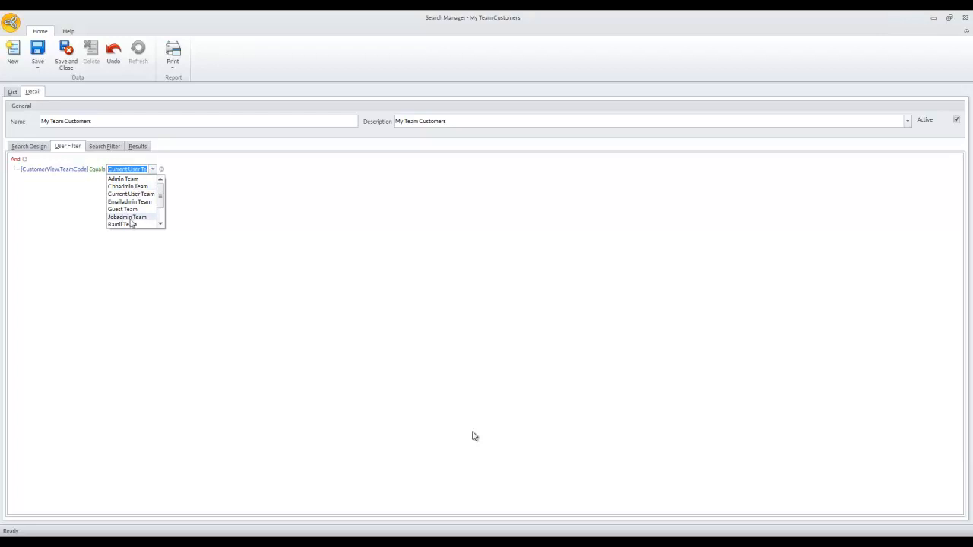
{"action": "left_click", "coordinate": [131, 196]}
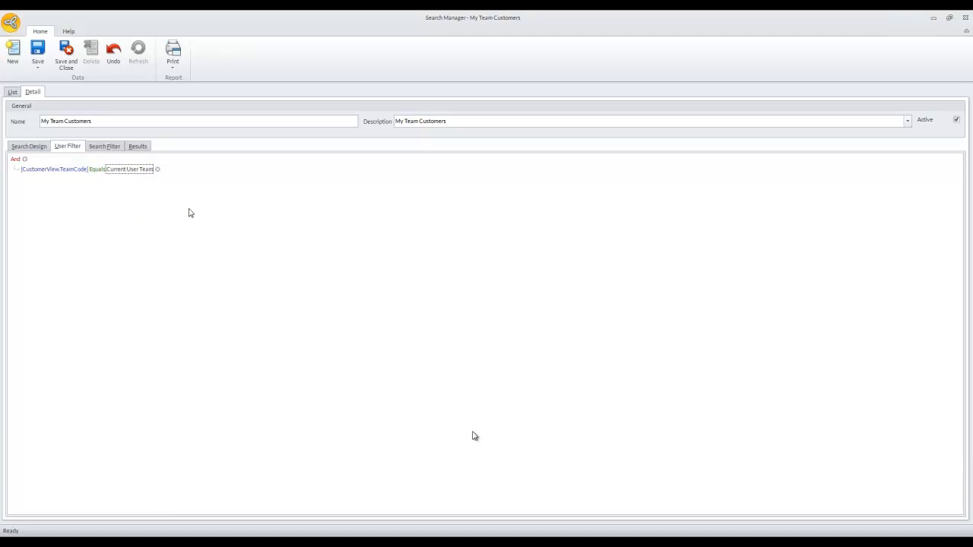
{"action": "left_click", "coordinate": [105, 147]}
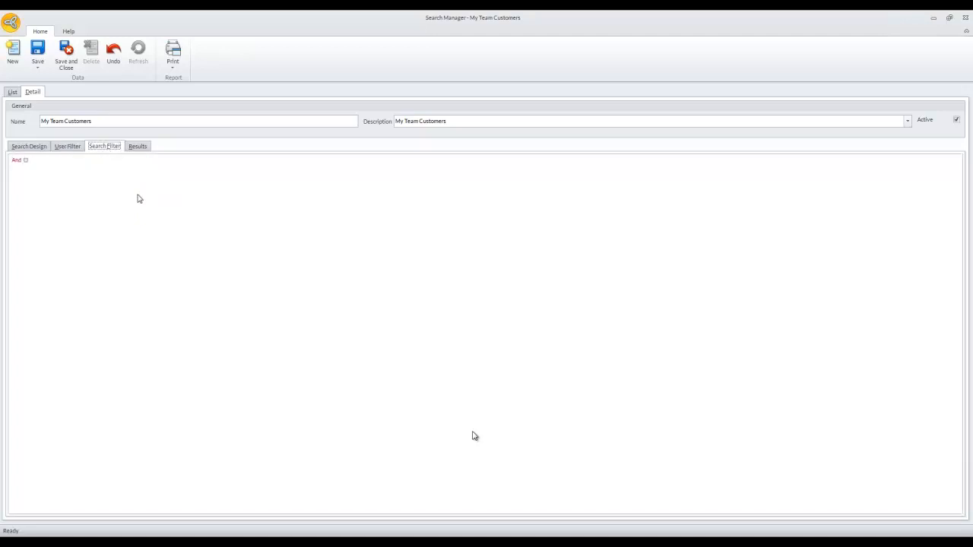
{"action": "left_click", "coordinate": [138, 147]}
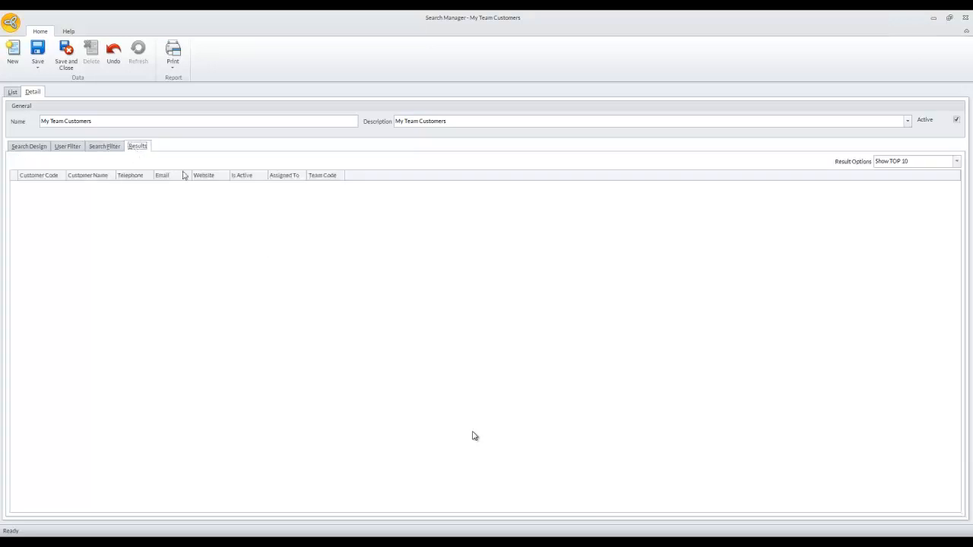
{"action": "left_click", "coordinate": [68, 147]}
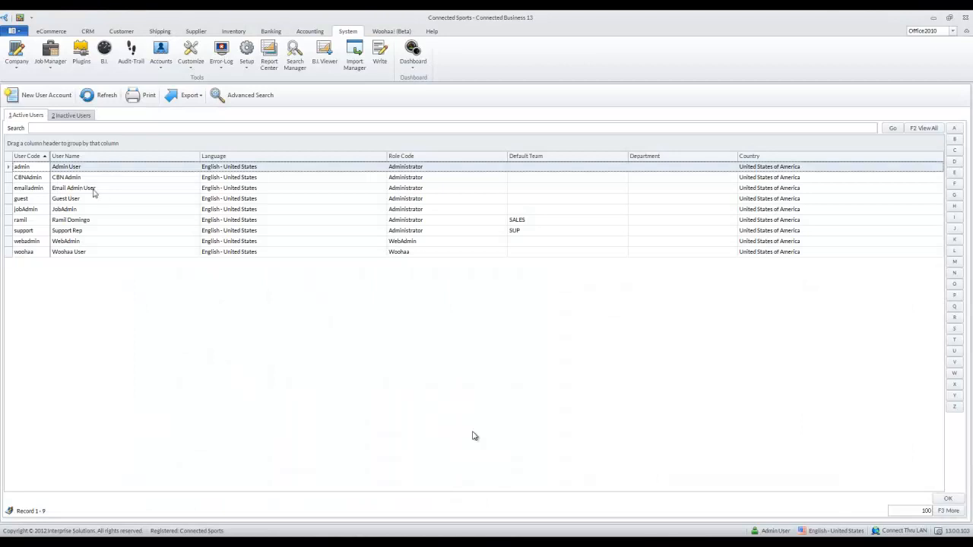
Step: Check both searches in Search Manager, close it, and open the user roles list via Customize > Role
{"action": "left_click", "coordinate": [295, 55]}
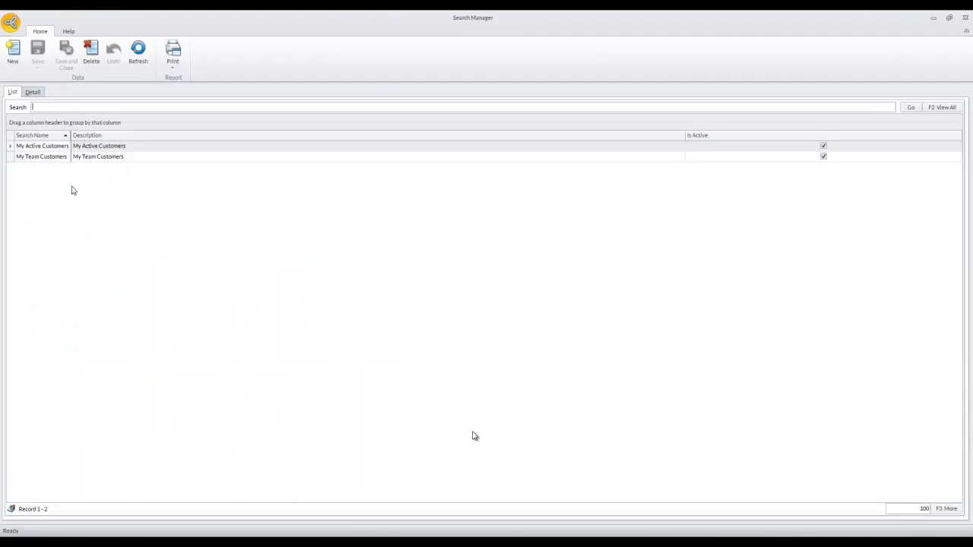
{"action": "left_click", "coordinate": [963, 20]}
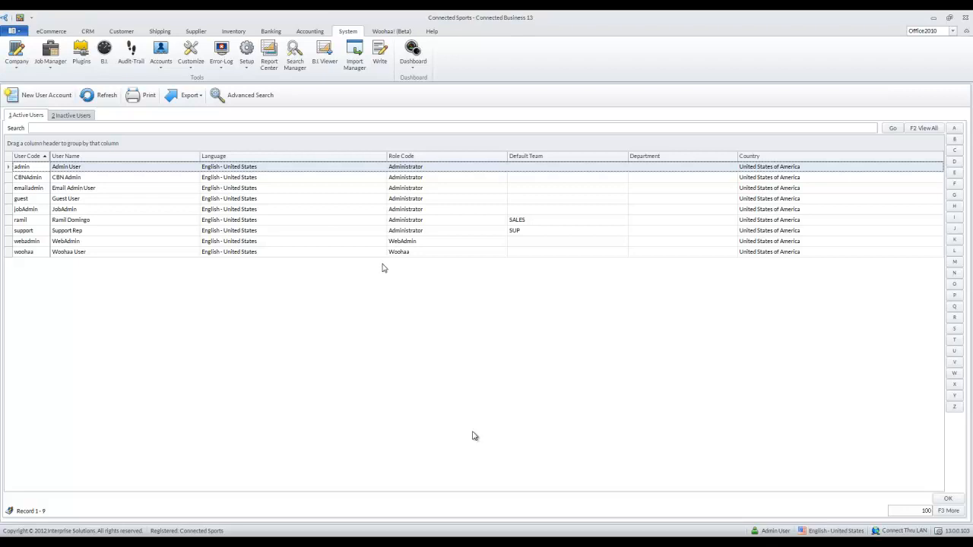
{"action": "left_click", "coordinate": [191, 69]}
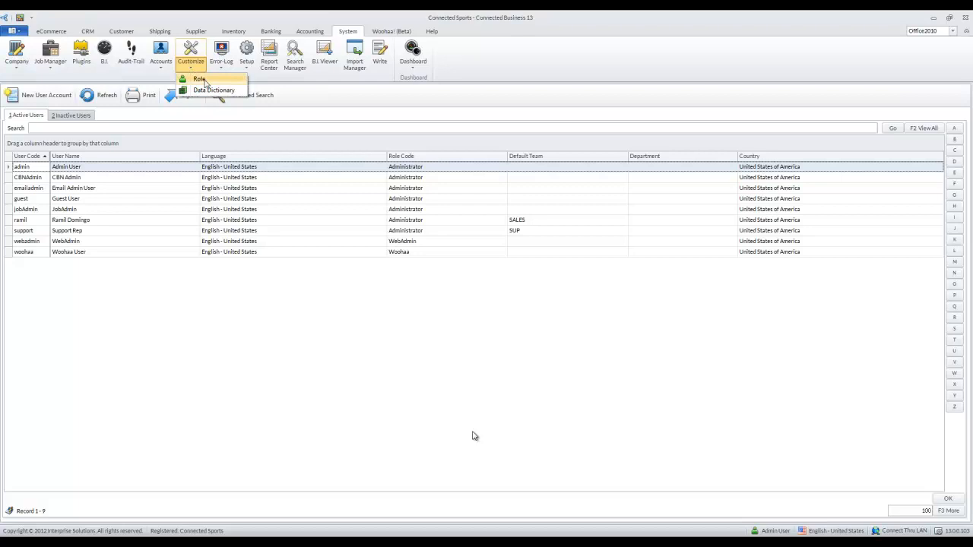
{"action": "left_click", "coordinate": [205, 84]}
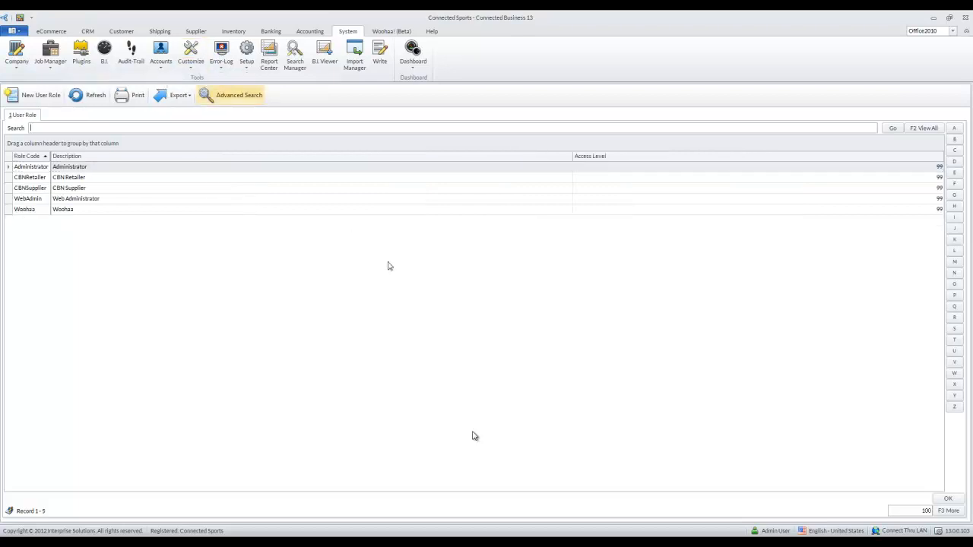
Step: In the Administrator role, select the Customer module's Find Customer item and open its Search Editor
{"action": "double_click", "coordinate": [32, 170]}
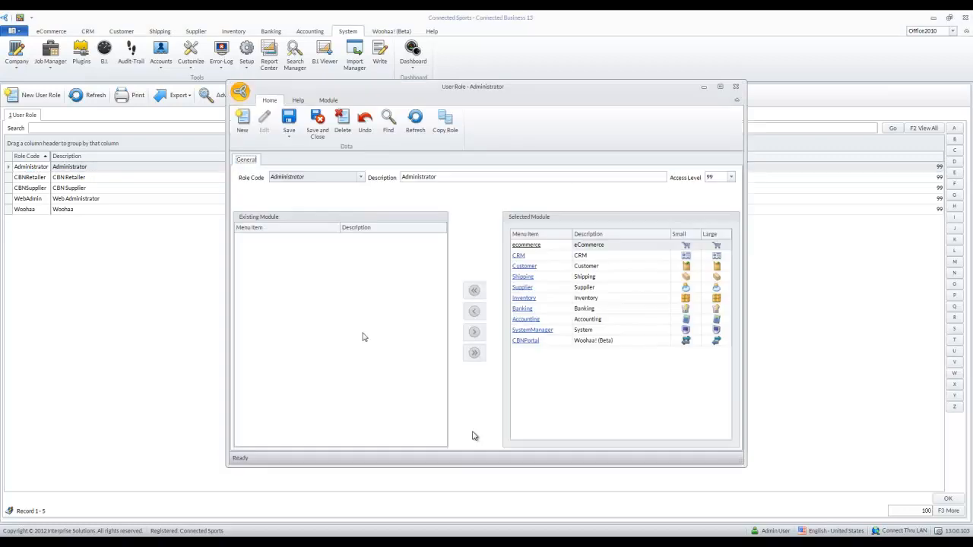
{"action": "left_click", "coordinate": [523, 267]}
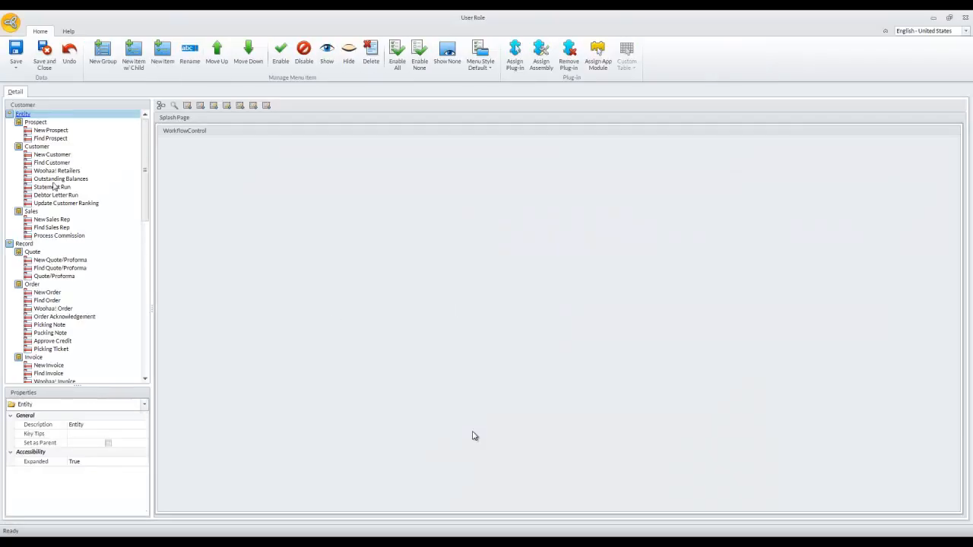
{"action": "left_click", "coordinate": [52, 164]}
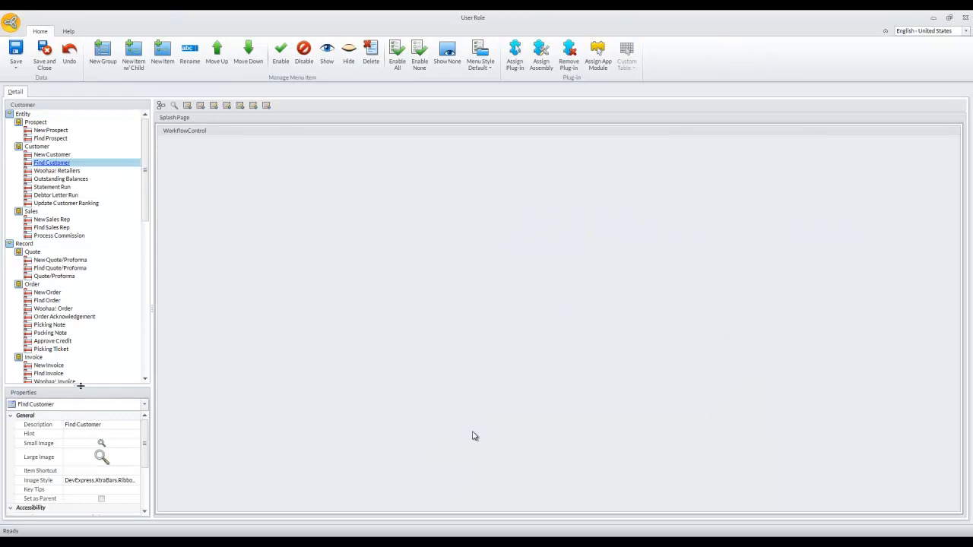
{"action": "left_click_drag", "start_coordinate": [81, 385], "coordinate": [88, 308]}
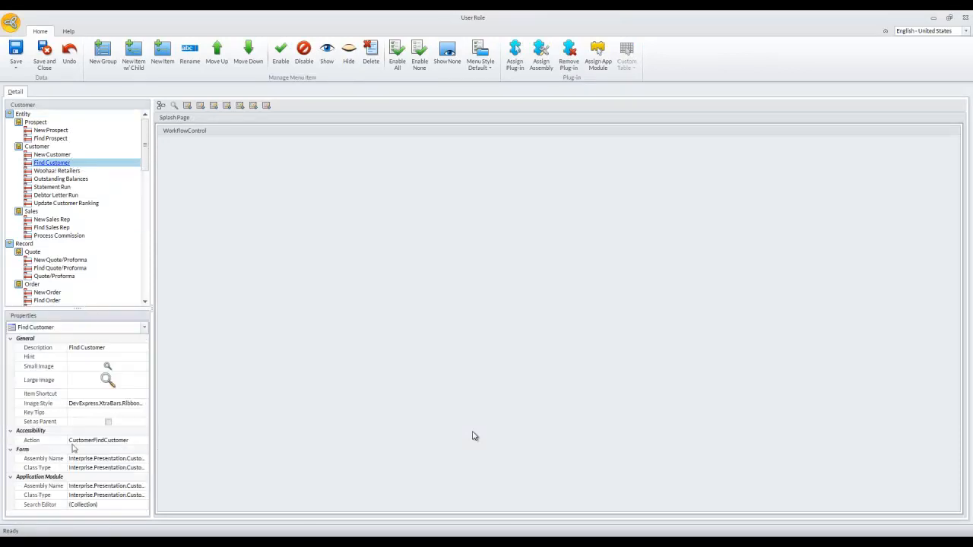
{"action": "left_click", "coordinate": [116, 507]}
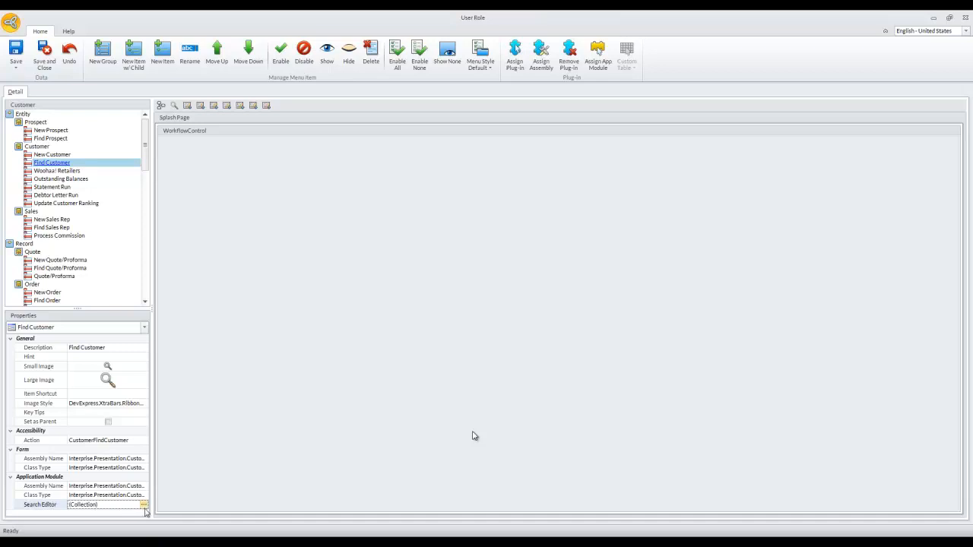
{"action": "left_click", "coordinate": [143, 505]}
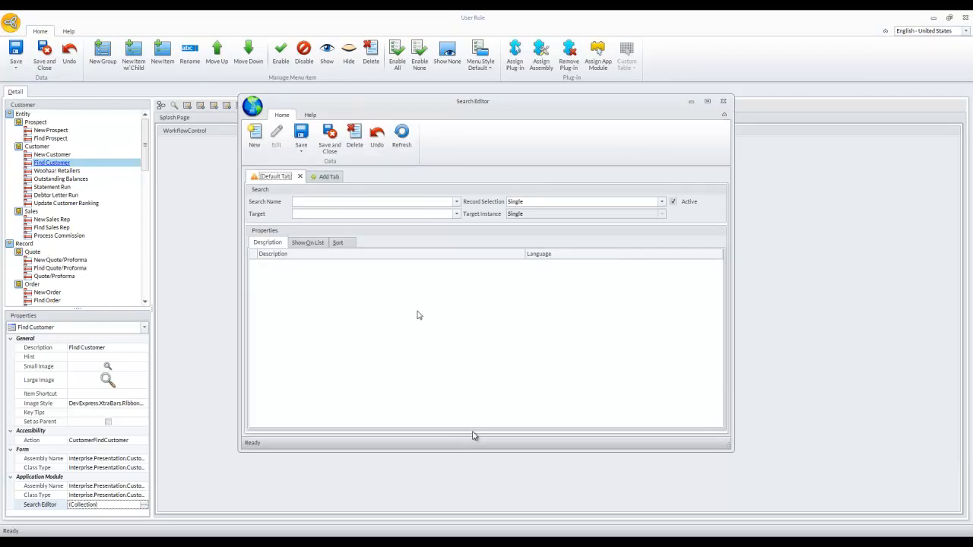
Step: Choose the My Active Customers saved search for Find Customer and confirm it
{"action": "left_click", "coordinate": [456, 204]}
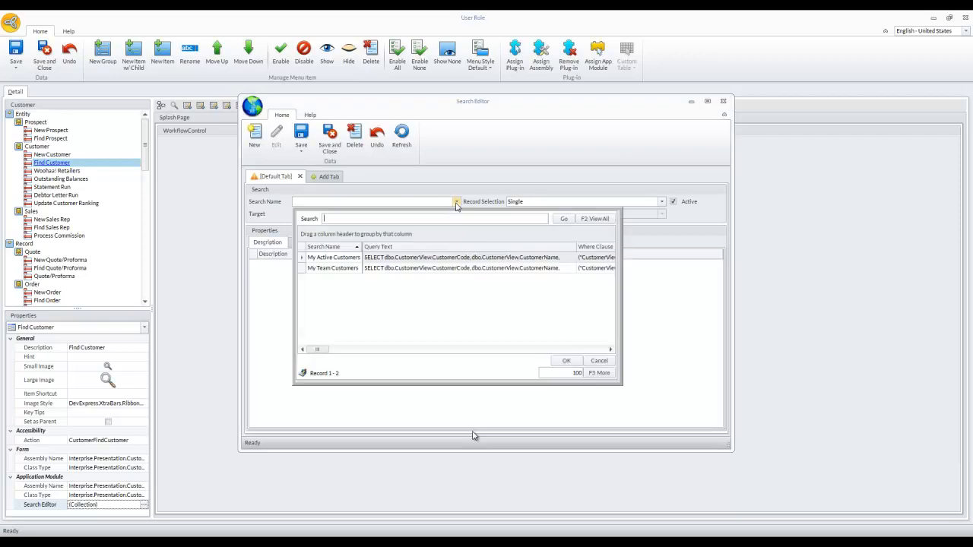
{"action": "left_click", "coordinate": [335, 263]}
{"action": "left_click", "coordinate": [566, 361]}
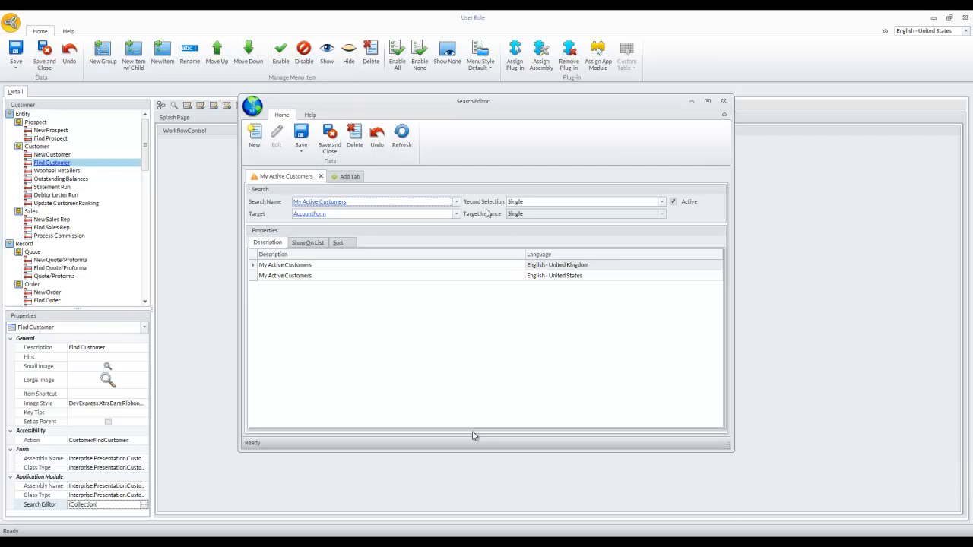
Step: Set the search's target form to CustomerDetailForm and bring up the target forms list
{"action": "left_click", "coordinate": [439, 221]}
{"action": "key", "text": "Tab"}
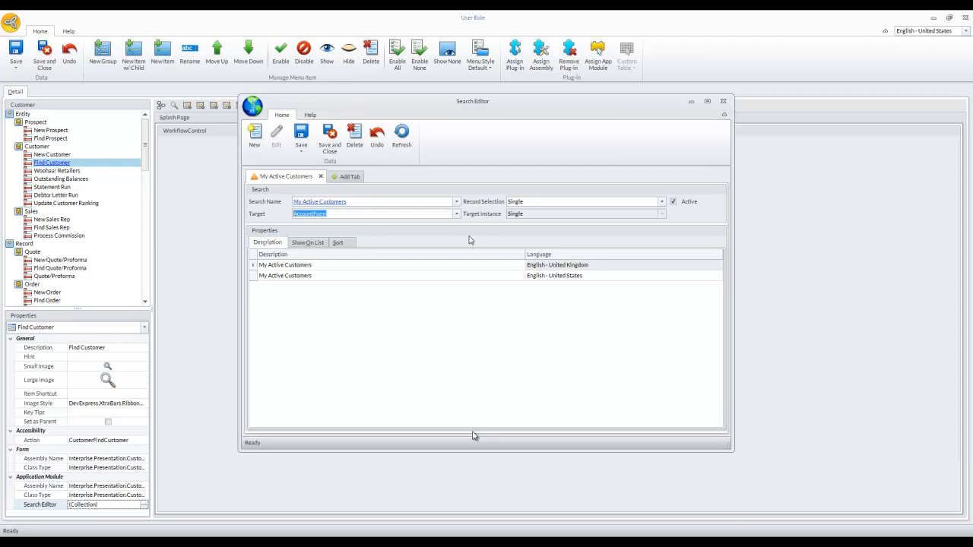
{"action": "type", "text": "customerdetailform"}
{"action": "key", "text": "Tab"}
{"action": "key", "text": "shift+Tab"}
{"action": "key", "text": "alt+Down"}
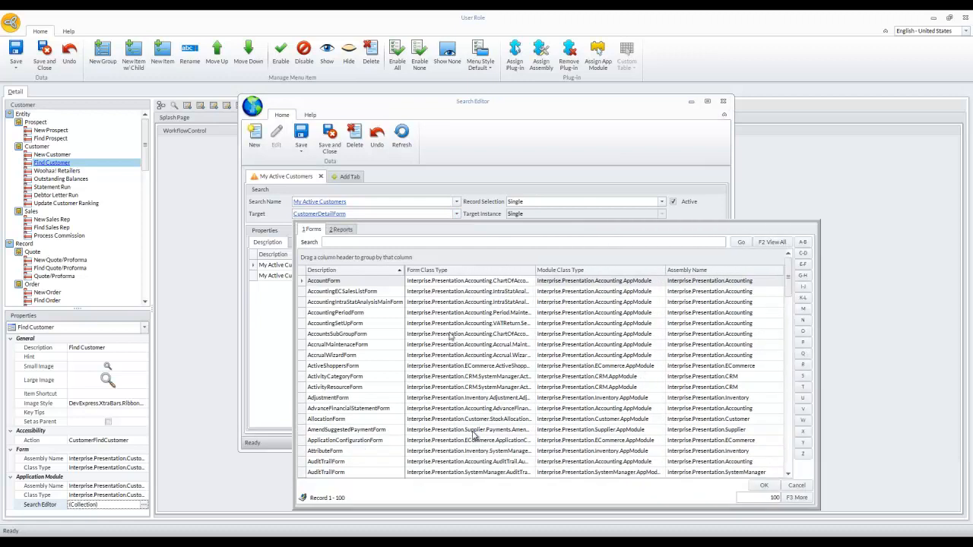
Step: Scroll the target forms list, then dismiss it with CustomerDetailForm still the target
{"action": "left_click_drag", "start_coordinate": [785, 283], "coordinate": [787, 372]}
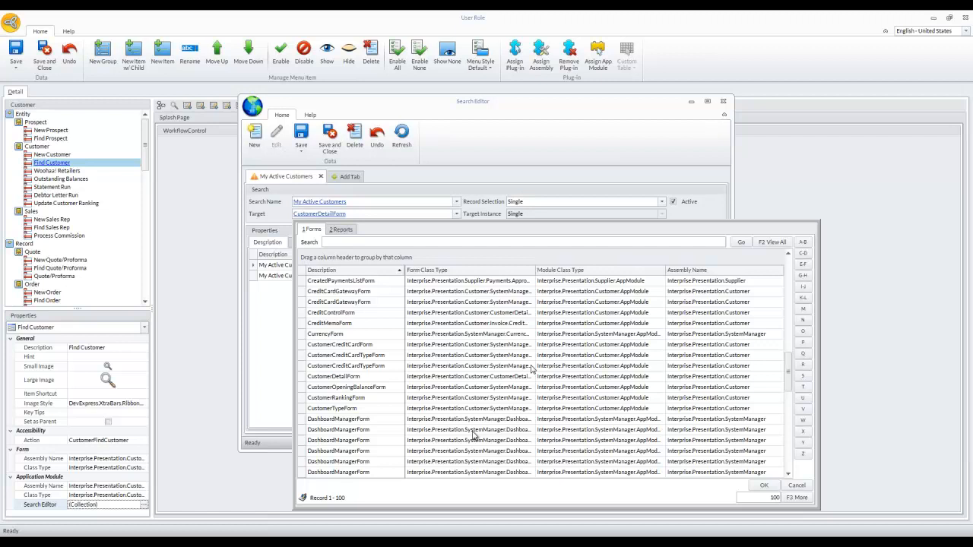
{"action": "left_click", "coordinate": [480, 194]}
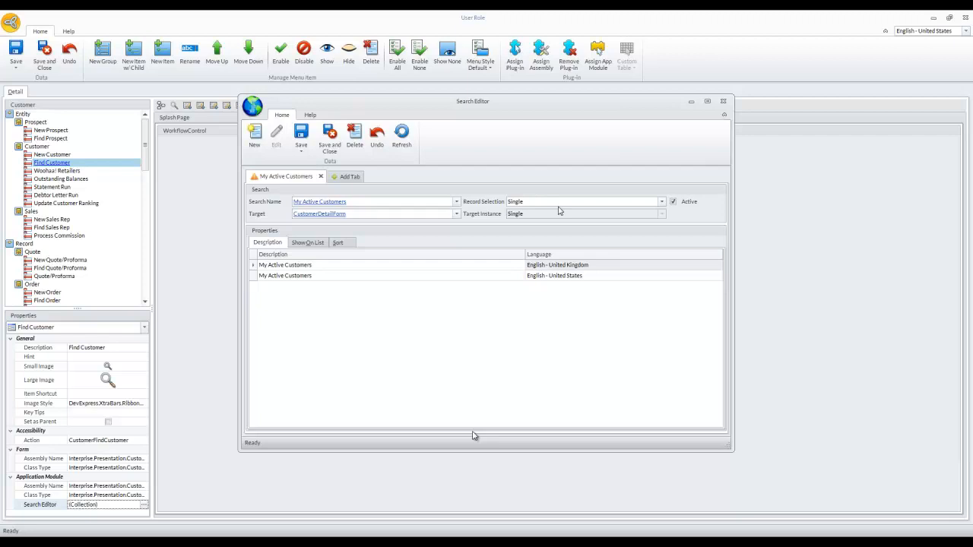
Step: Try Multiple record selection, then return record selection and target instance to Single
{"action": "left_click", "coordinate": [662, 203]}
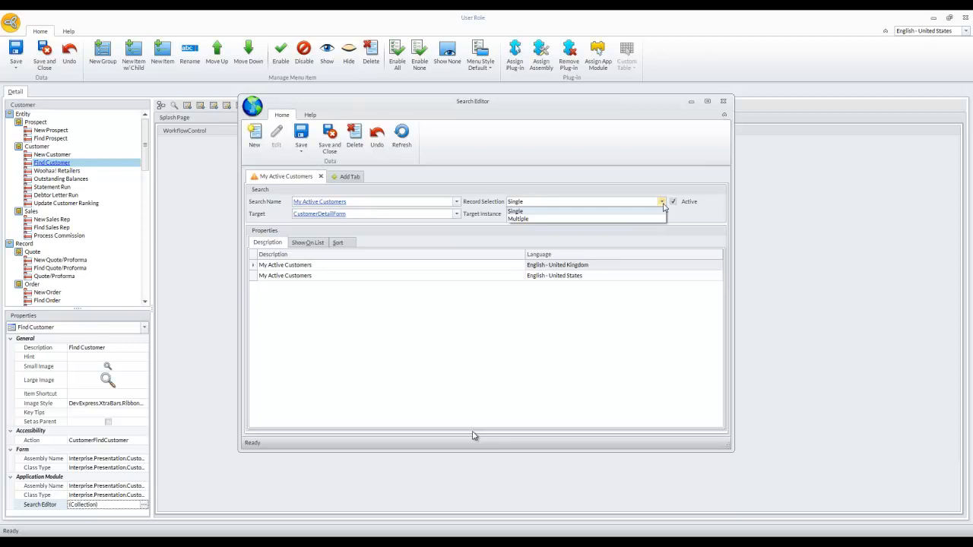
{"action": "left_click", "coordinate": [628, 169]}
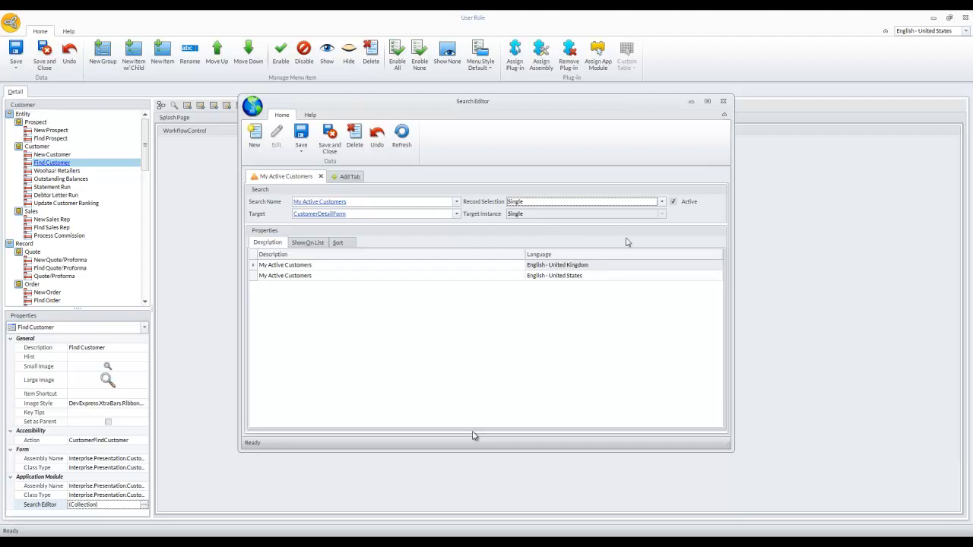
{"action": "left_click", "coordinate": [661, 203]}
{"action": "left_click", "coordinate": [587, 221]}
{"action": "left_click", "coordinate": [662, 216]}
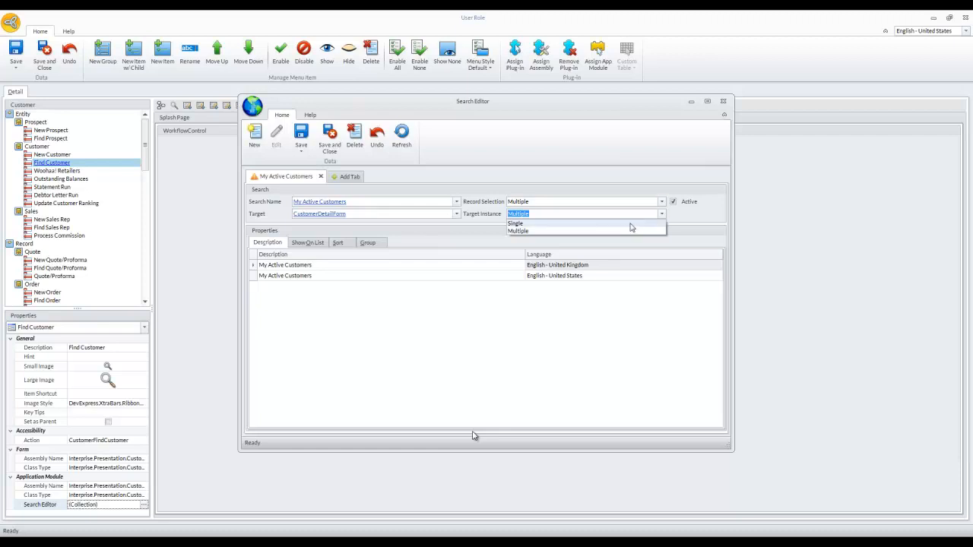
{"action": "left_click", "coordinate": [634, 224]}
{"action": "left_click", "coordinate": [661, 202]}
{"action": "left_click", "coordinate": [572, 211]}
Step: Review the United Kingdom and United States description rows, then show the search's list columns
{"action": "left_click", "coordinate": [395, 310]}
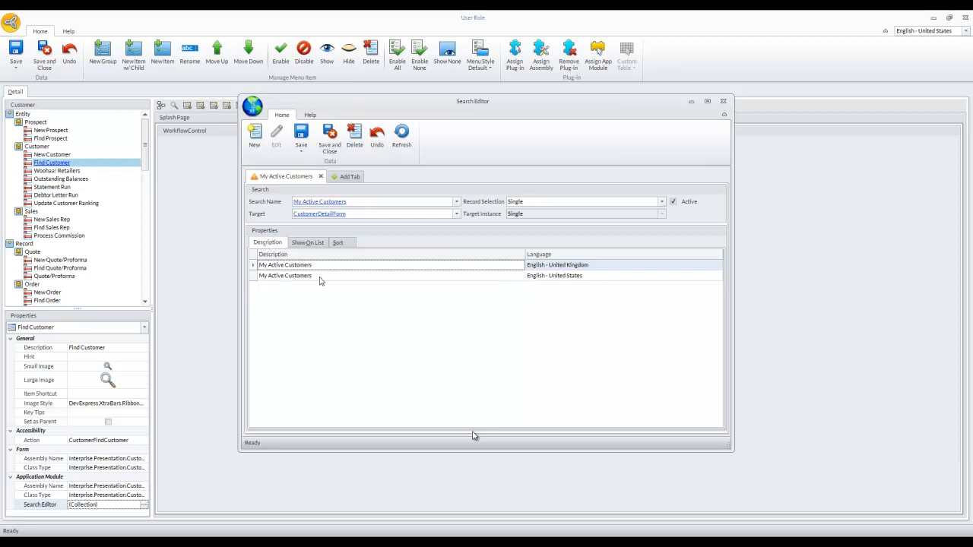
{"action": "left_click", "coordinate": [567, 265]}
{"action": "left_click", "coordinate": [567, 277]}
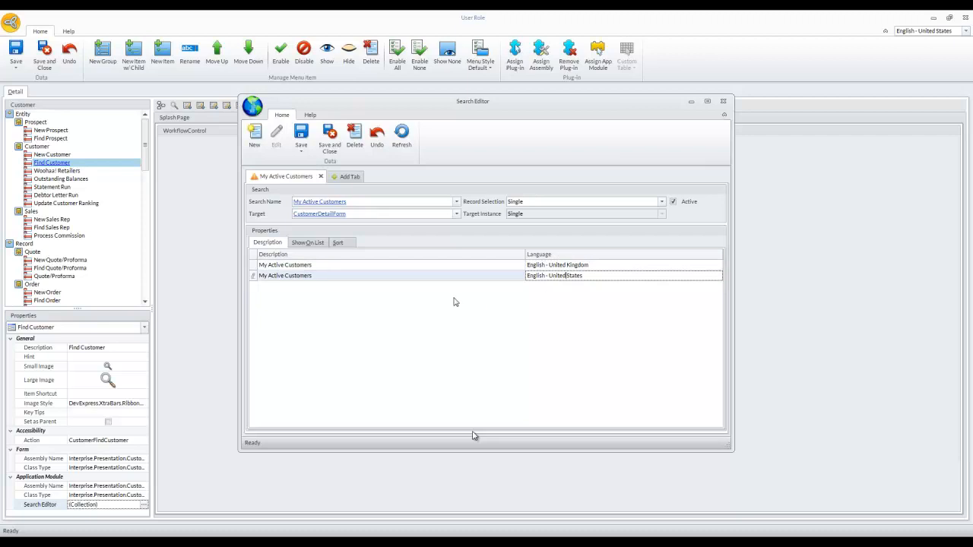
{"action": "left_click", "coordinate": [321, 276]}
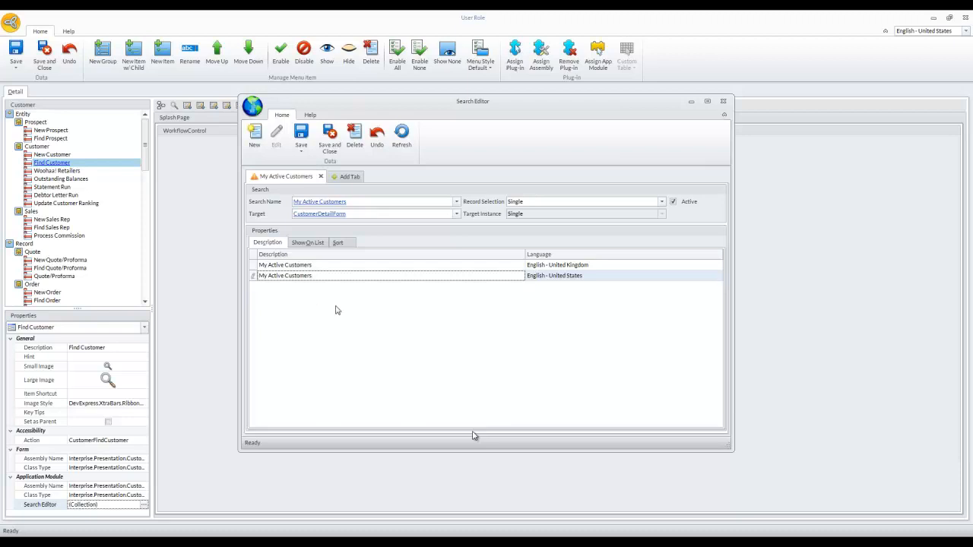
{"action": "left_click", "coordinate": [304, 242]}
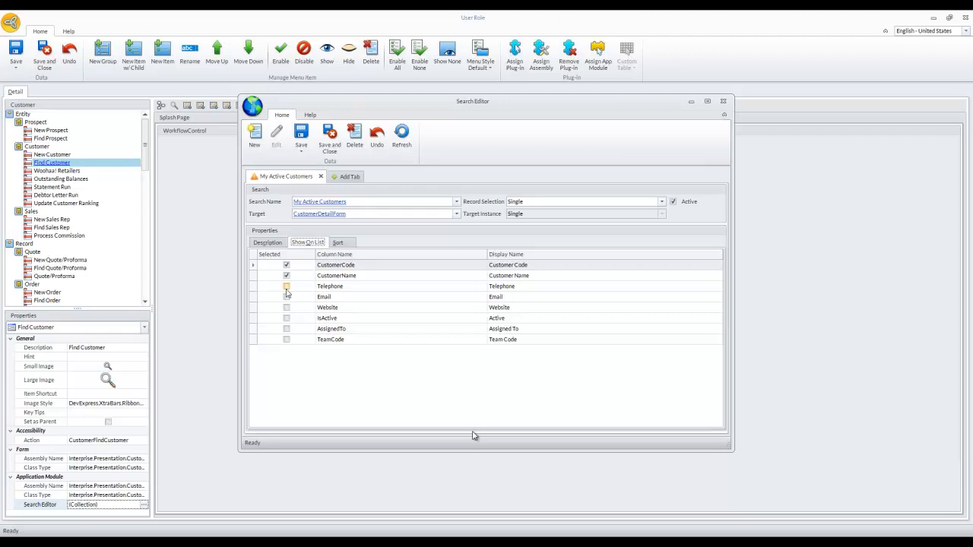
Step: Hide CustomerCode and show Telephone, Email, Website, IsActive, AssignedTo and TeamCode columns
{"action": "left_click", "coordinate": [287, 266]}
{"action": "left_click", "coordinate": [286, 288]}
{"action": "left_click", "coordinate": [287, 297]}
{"action": "left_click", "coordinate": [287, 308]}
{"action": "left_click", "coordinate": [286, 318]}
{"action": "left_click", "coordinate": [287, 329]}
{"action": "left_click", "coordinate": [287, 339]}
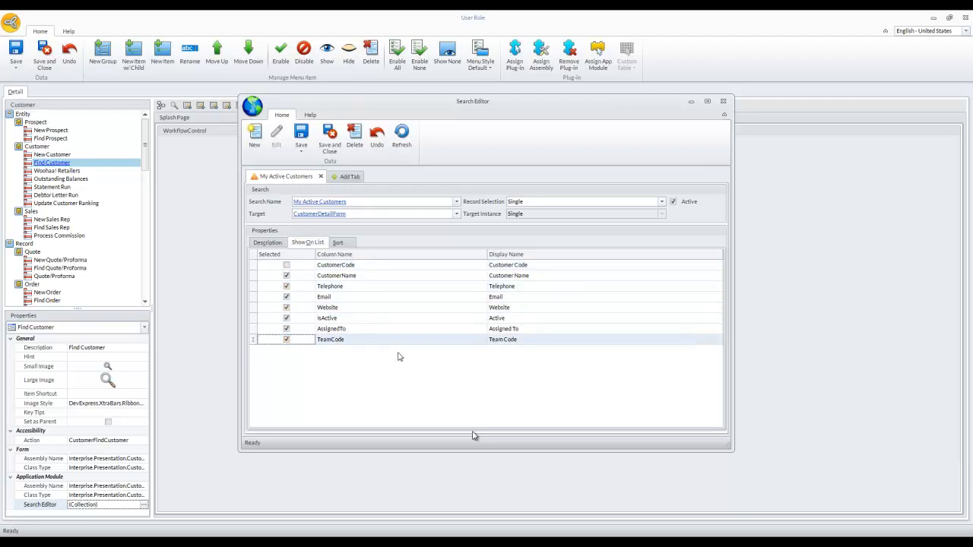
Step: Sort by CustomerName ascending instead of CustomerCode, save the search, and add a new tab
{"action": "left_click", "coordinate": [337, 242]}
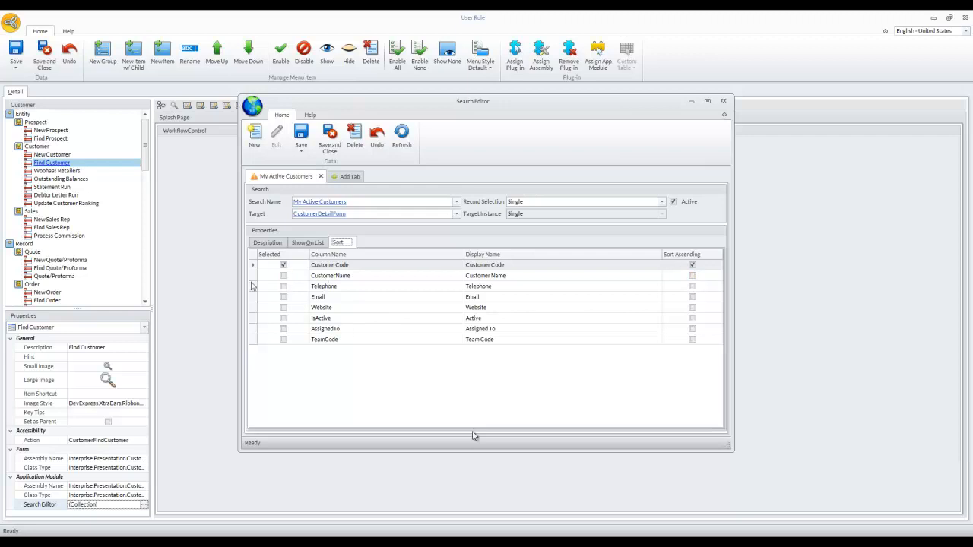
{"action": "left_click", "coordinate": [283, 265]}
{"action": "left_click", "coordinate": [283, 276]}
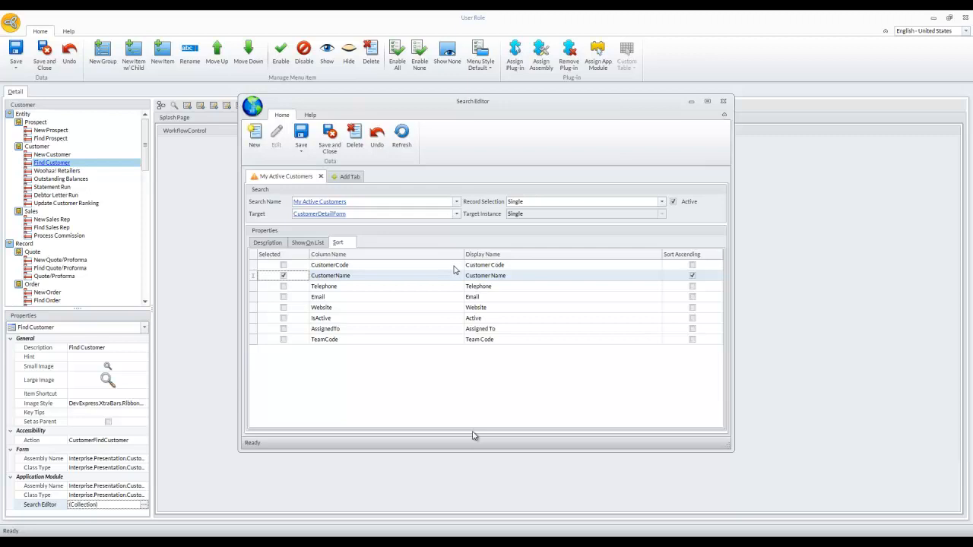
{"action": "left_click", "coordinate": [302, 137]}
{"action": "left_click", "coordinate": [350, 176]}
Step: Assign My Team Customers to the new tab and change its target from AccountForm to CustomerDetailForm
{"action": "left_click", "coordinate": [457, 202]}
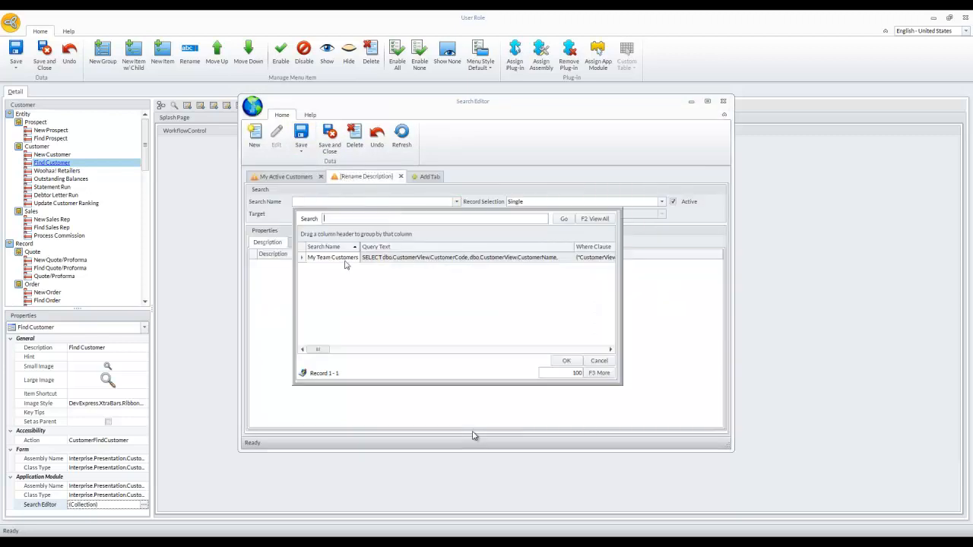
{"action": "double_click", "coordinate": [346, 258]}
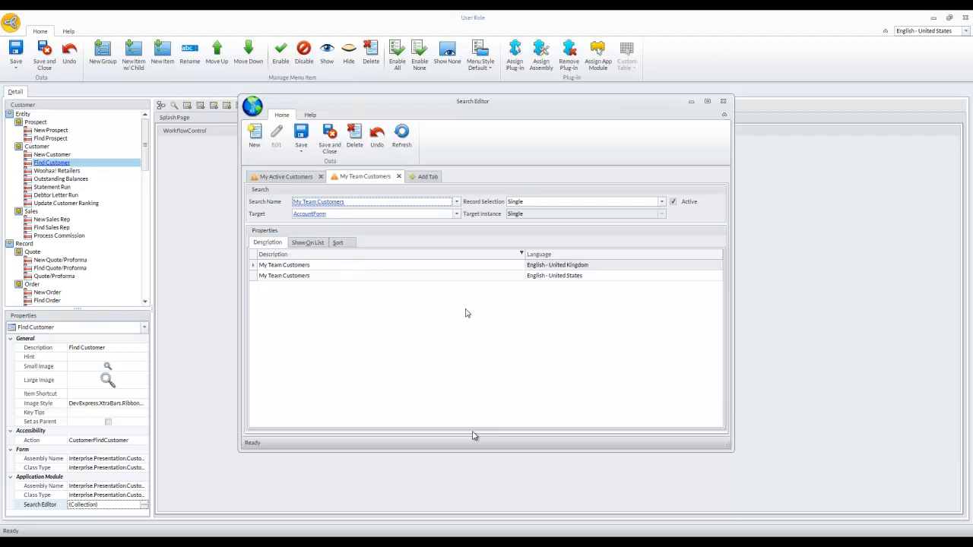
{"action": "left_click", "coordinate": [432, 219]}
{"action": "type", "text": "customerdetailf"}
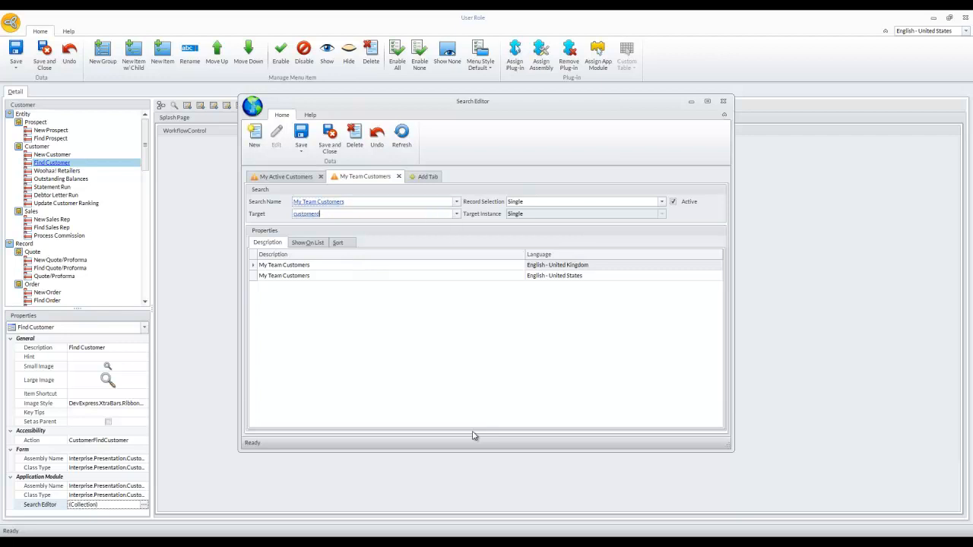
{"action": "key", "text": "Tab"}
Step: Hide CustomerCode and show Telephone, Email, Website, IsActive, AssignedTo and TeamCode for My Team Customers
{"action": "left_click", "coordinate": [308, 243]}
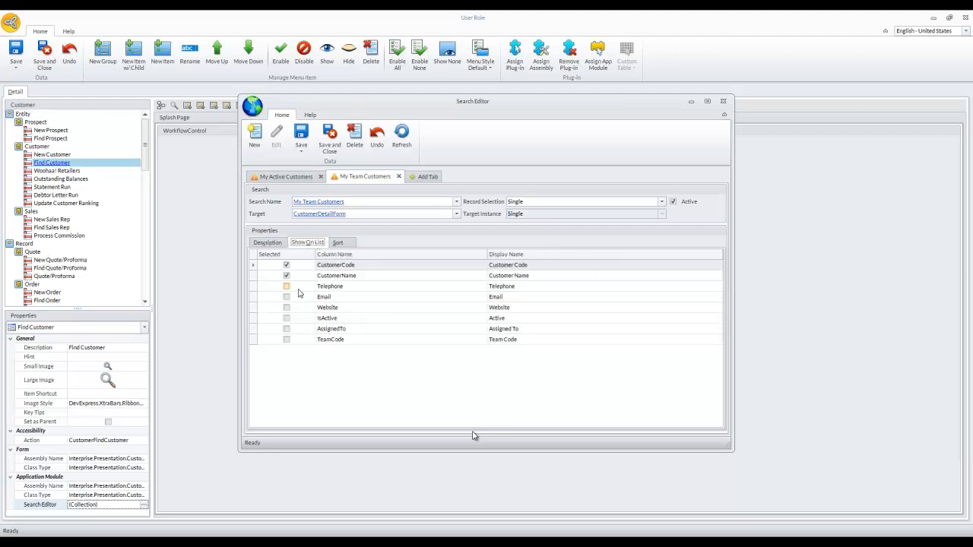
{"action": "left_click", "coordinate": [286, 264]}
{"action": "left_click", "coordinate": [286, 286]}
{"action": "left_click", "coordinate": [286, 297]}
{"action": "left_click", "coordinate": [286, 307]}
{"action": "left_click", "coordinate": [286, 317]}
{"action": "left_click", "coordinate": [286, 329]}
{"action": "left_click", "coordinate": [286, 339]}
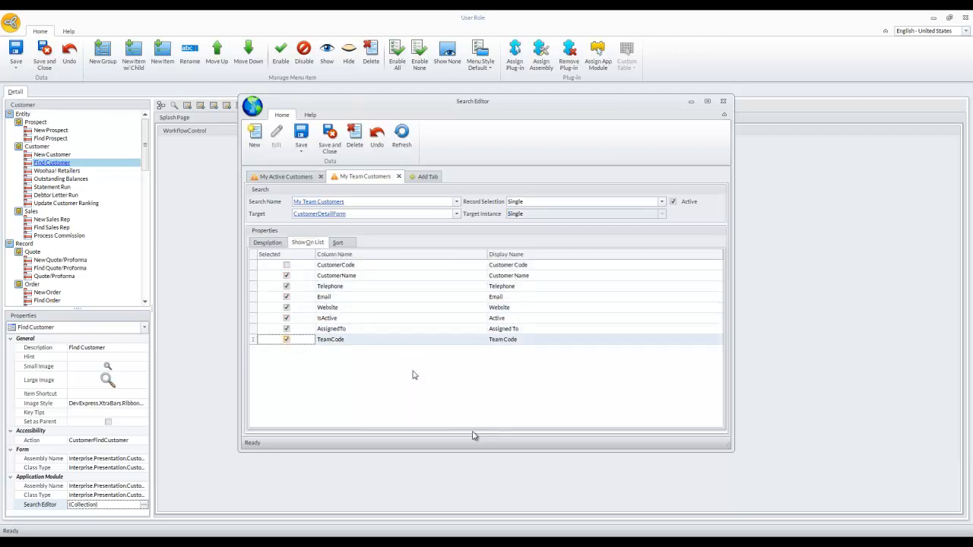
Step: Sort My Team Customers by CustomerName, then save and close the Search Editor
{"action": "left_click", "coordinate": [340, 244]}
{"action": "left_click", "coordinate": [283, 276]}
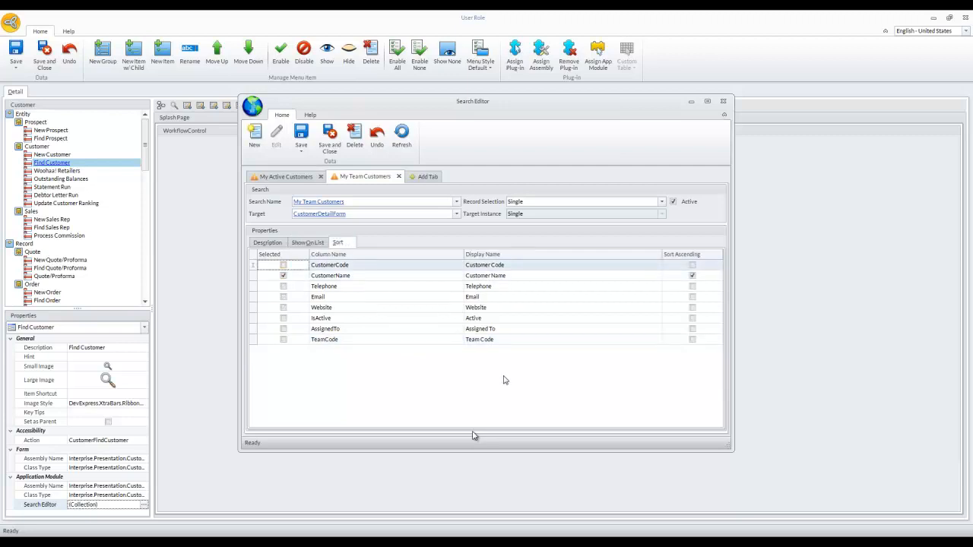
{"action": "left_click", "coordinate": [330, 142]}
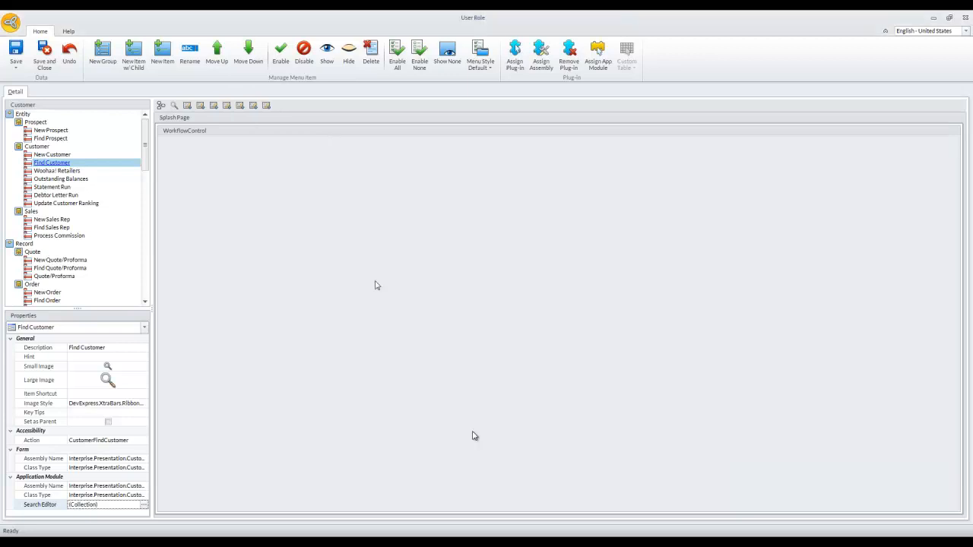
Step: Save and close the Search Editor, menu designer and Administrator role, then sign out
{"action": "left_click", "coordinate": [144, 504]}
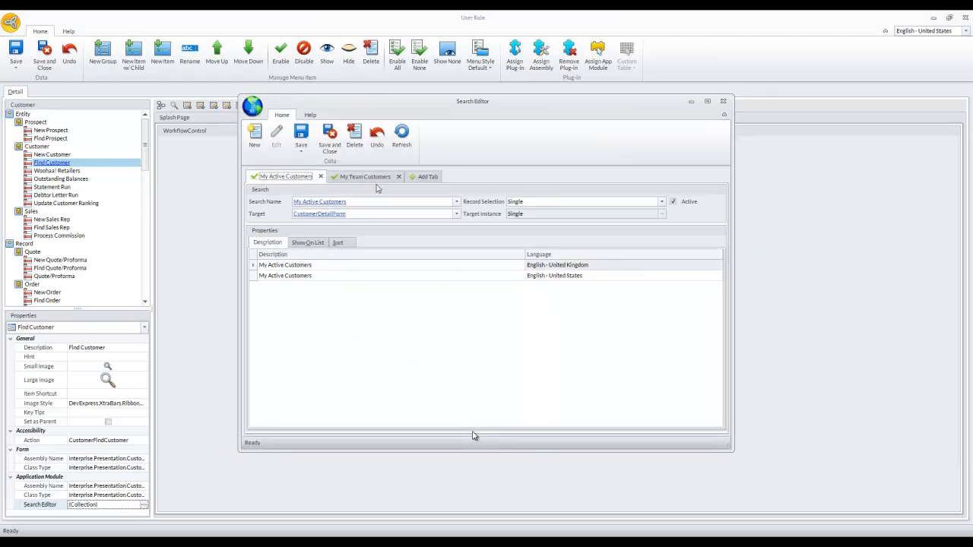
{"action": "left_click", "coordinate": [329, 137]}
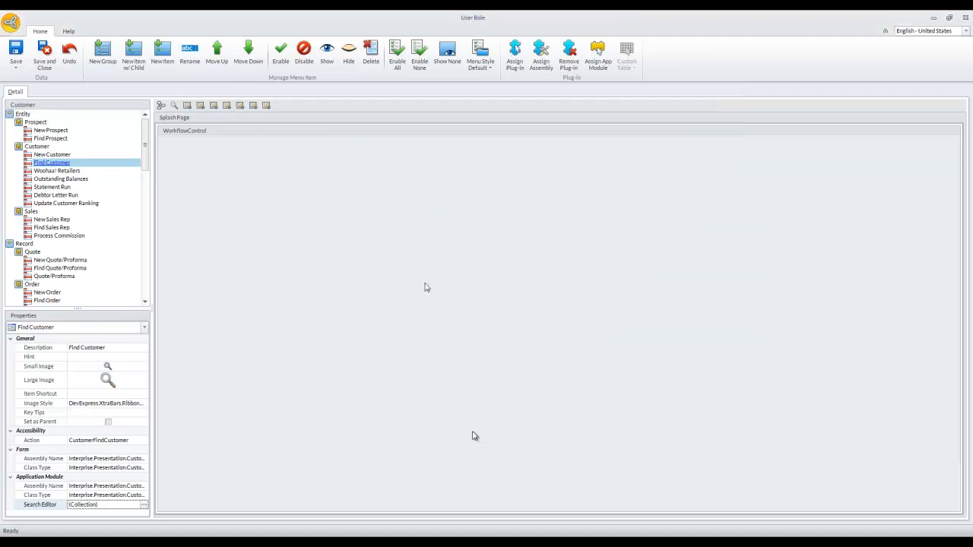
{"action": "left_click", "coordinate": [44, 58]}
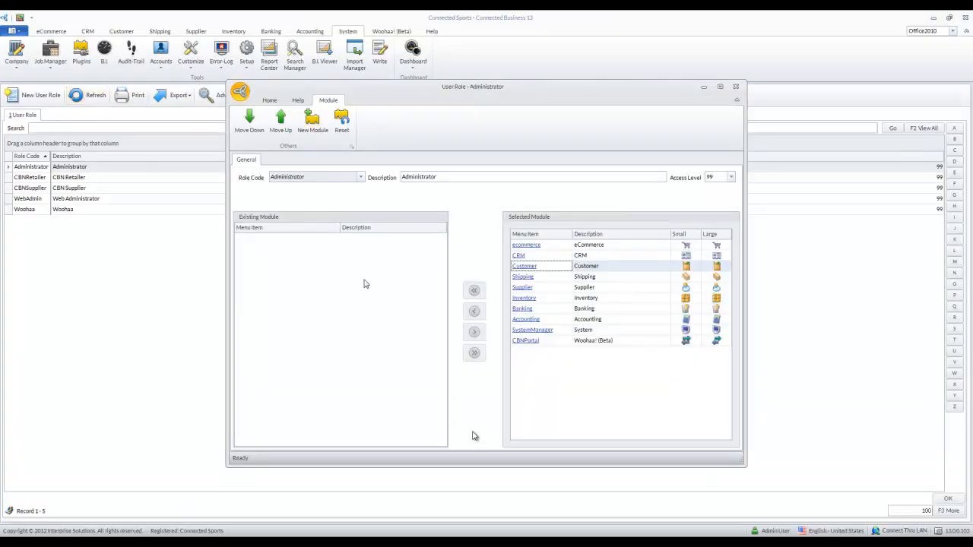
{"action": "left_click", "coordinate": [317, 124]}
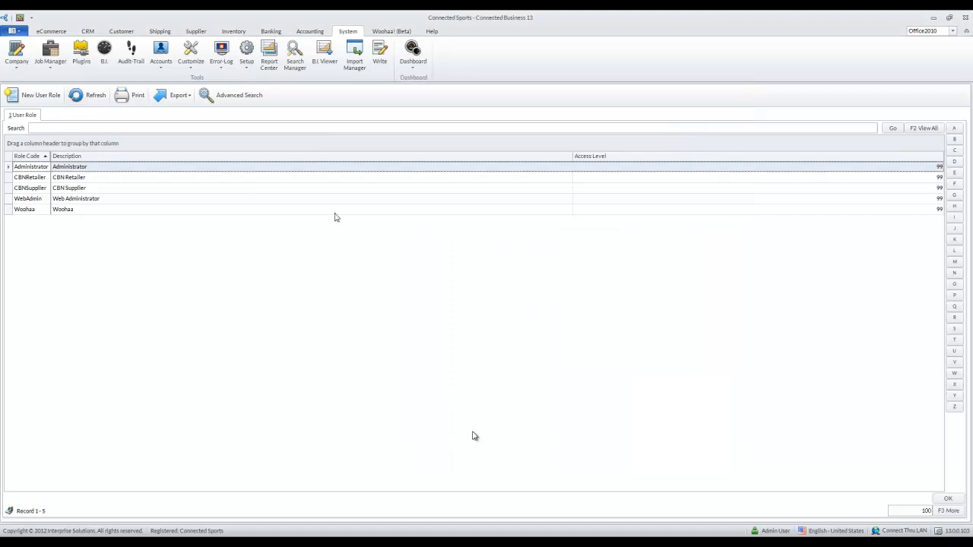
{"action": "left_click", "coordinate": [11, 30]}
{"action": "left_click", "coordinate": [66, 58]}
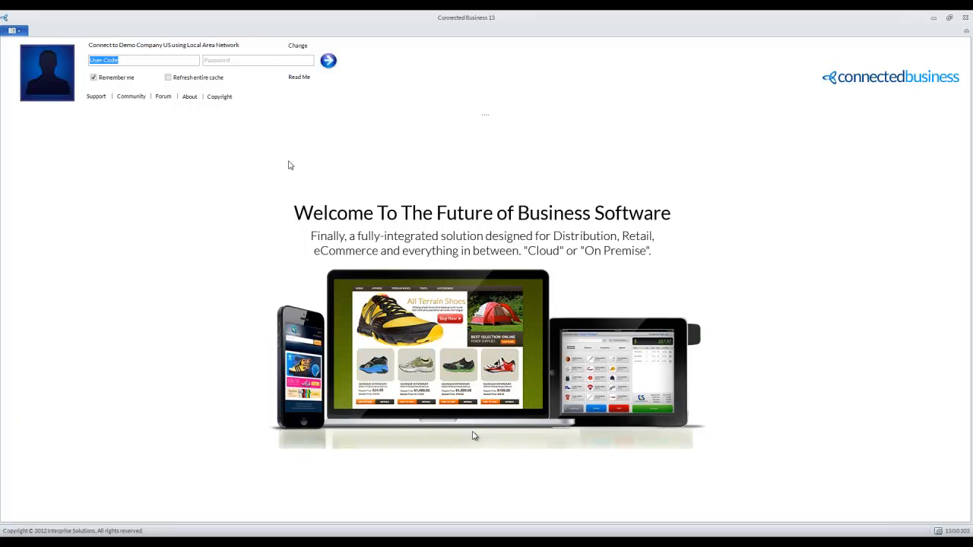
Step: Log in as the sales user and open Customer > Find Customer
{"action": "type", "text": "ramil"}
{"action": "key", "text": "Tab"}
{"action": "left_click", "coordinate": [329, 61]}
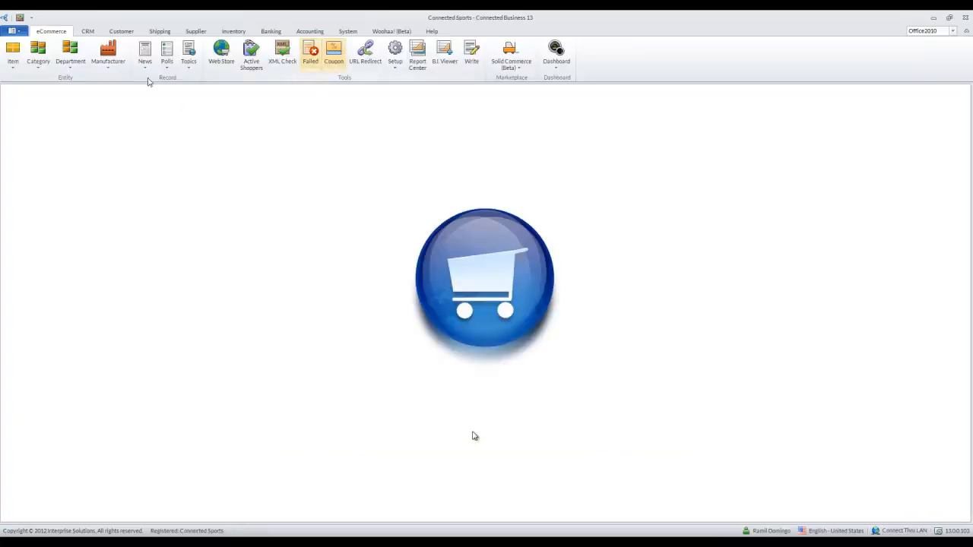
{"action": "left_click", "coordinate": [119, 32]}
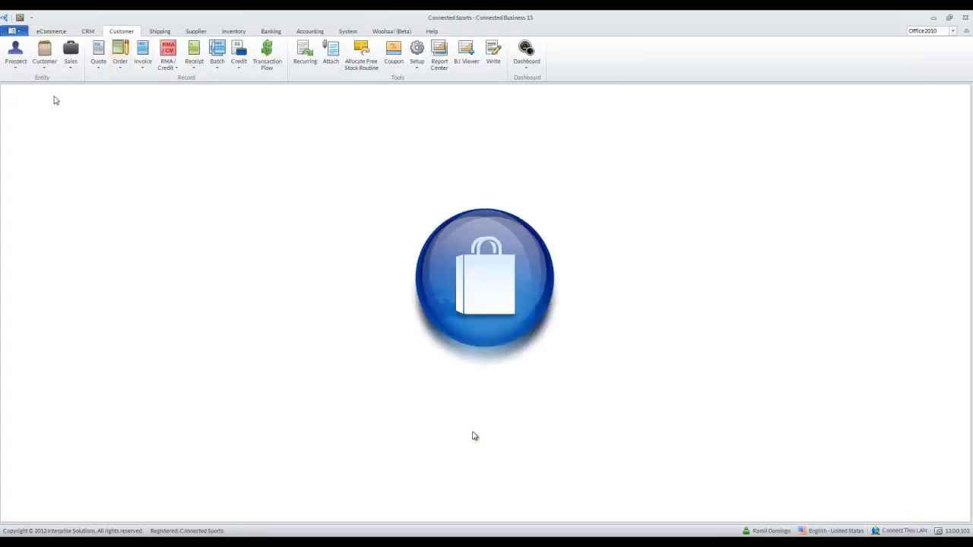
{"action": "left_click", "coordinate": [44, 69]}
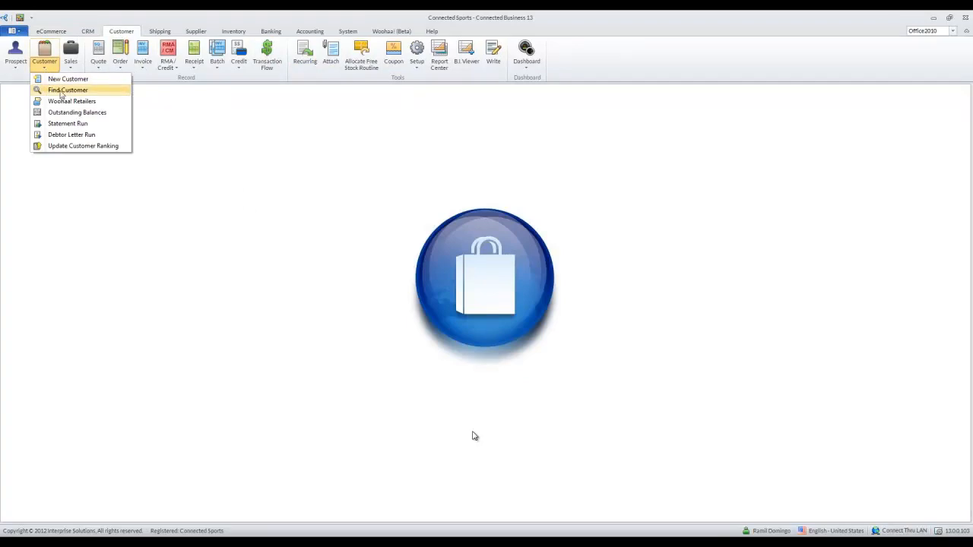
{"action": "left_click", "coordinate": [67, 90]}
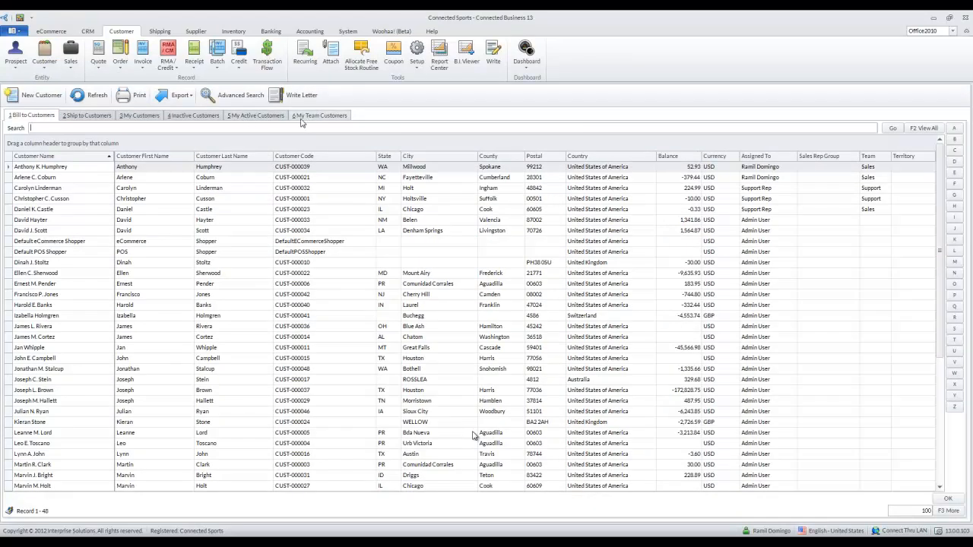
Step: Compare the My Active, Inactive and My Team Customers tabs, selecting the last team customer
{"action": "left_click", "coordinate": [258, 116]}
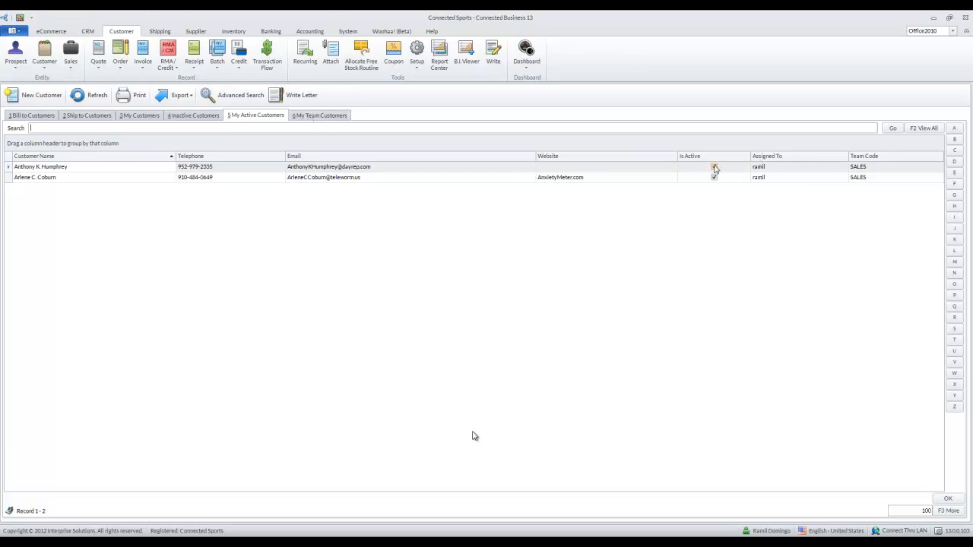
{"action": "left_click", "coordinate": [199, 118]}
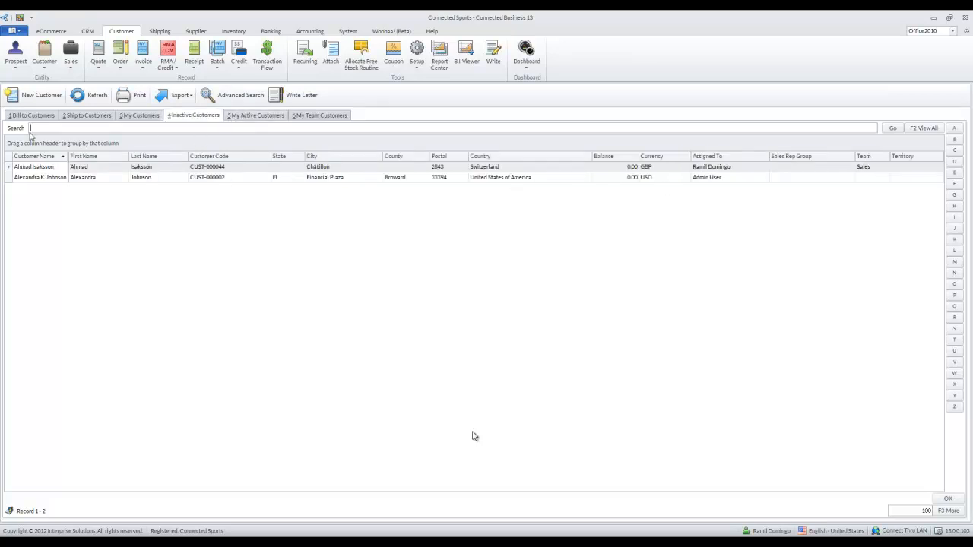
{"action": "left_click", "coordinate": [238, 117]}
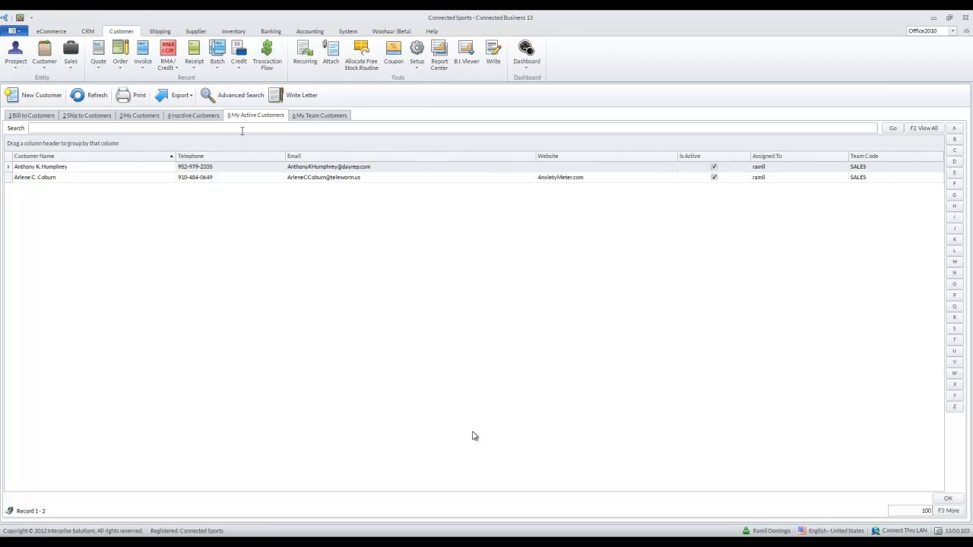
{"action": "left_click", "coordinate": [323, 118]}
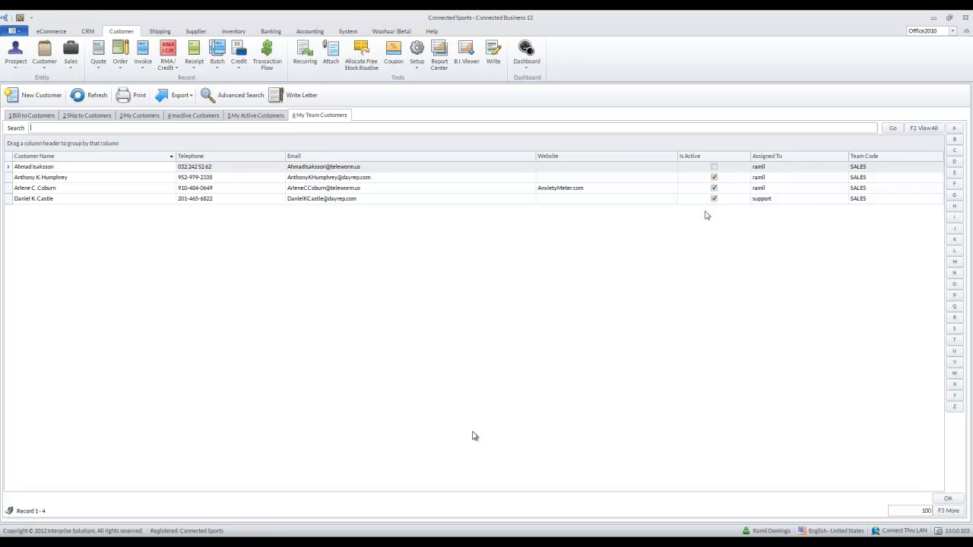
{"action": "left_click", "coordinate": [261, 118]}
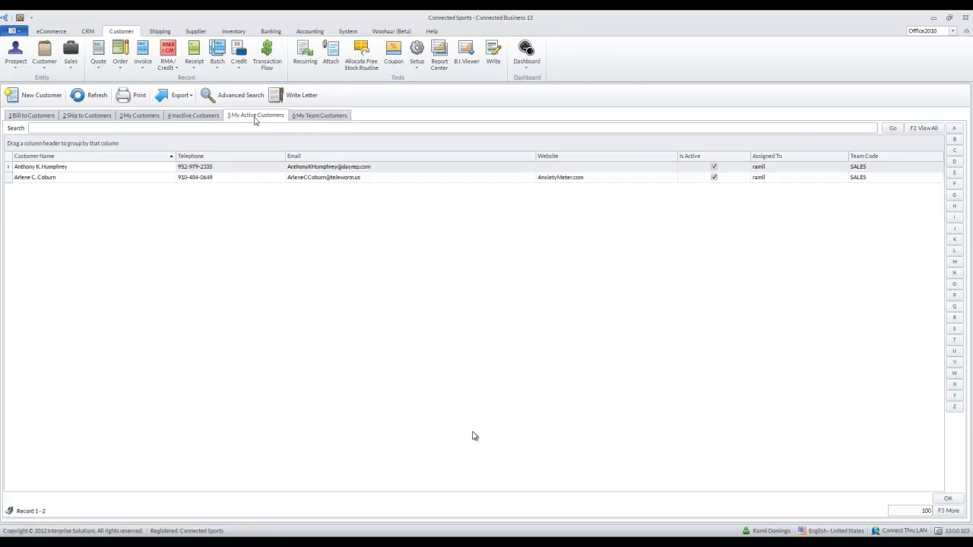
{"action": "left_click", "coordinate": [324, 117]}
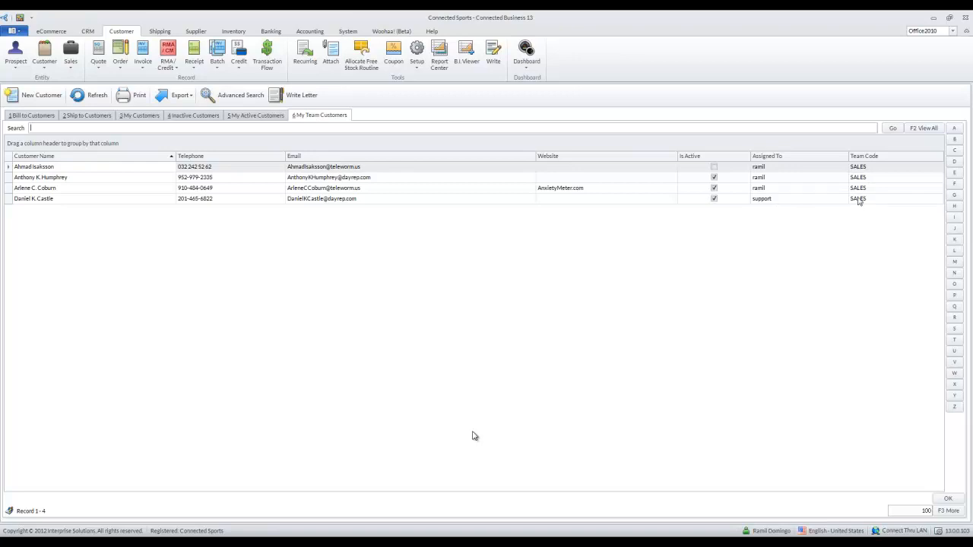
{"action": "left_click", "coordinate": [113, 201]}
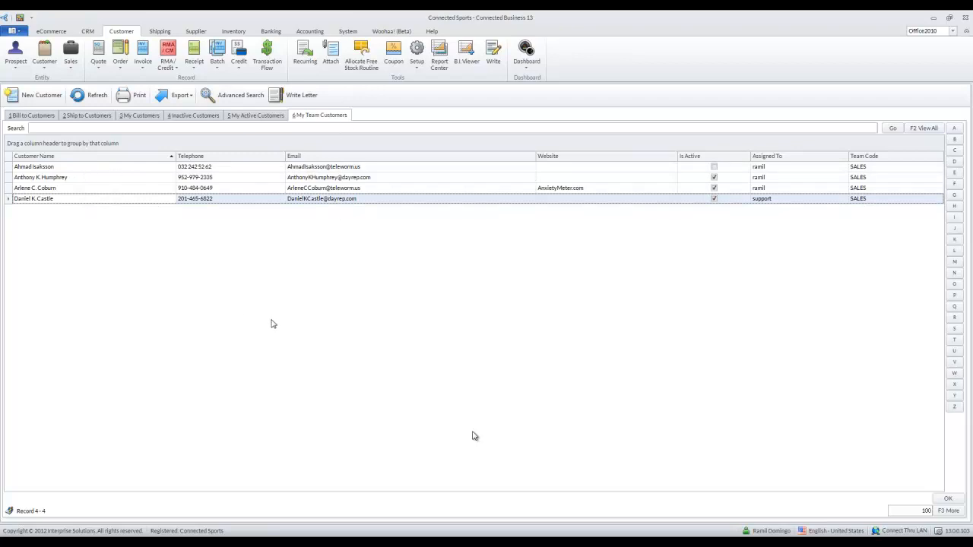
{"action": "left_click", "coordinate": [14, 31]}
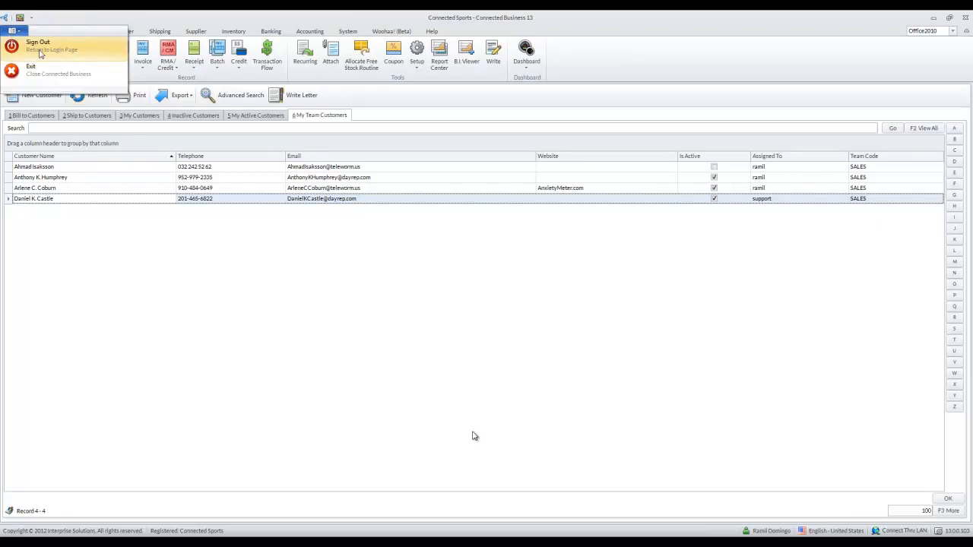
Step: Sign out and log back in as the support user with its password
{"action": "left_click", "coordinate": [37, 50]}
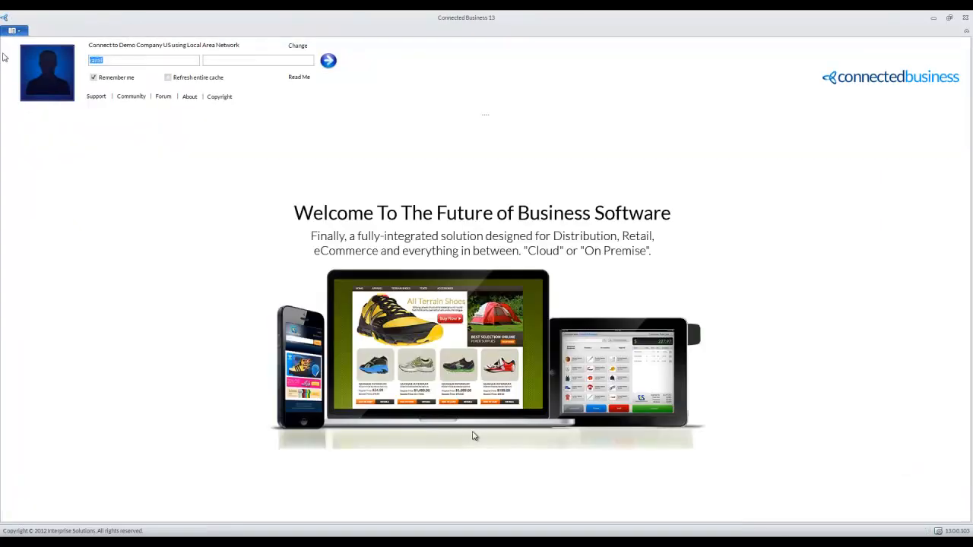
{"action": "type", "text": "support"}
{"action": "key", "text": "Tab"}
{"action": "type", "text": "****"}
{"action": "key", "text": "Return"}
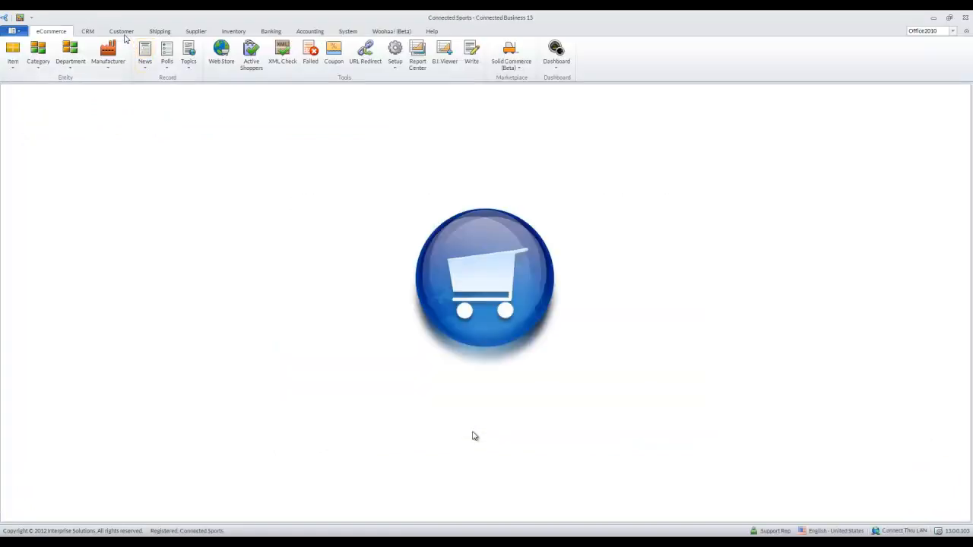
Step: Open Find Customer and switch between the My Active Customers and My Team Customers tabs
{"action": "left_click", "coordinate": [44, 67]}
{"action": "left_click", "coordinate": [65, 89]}
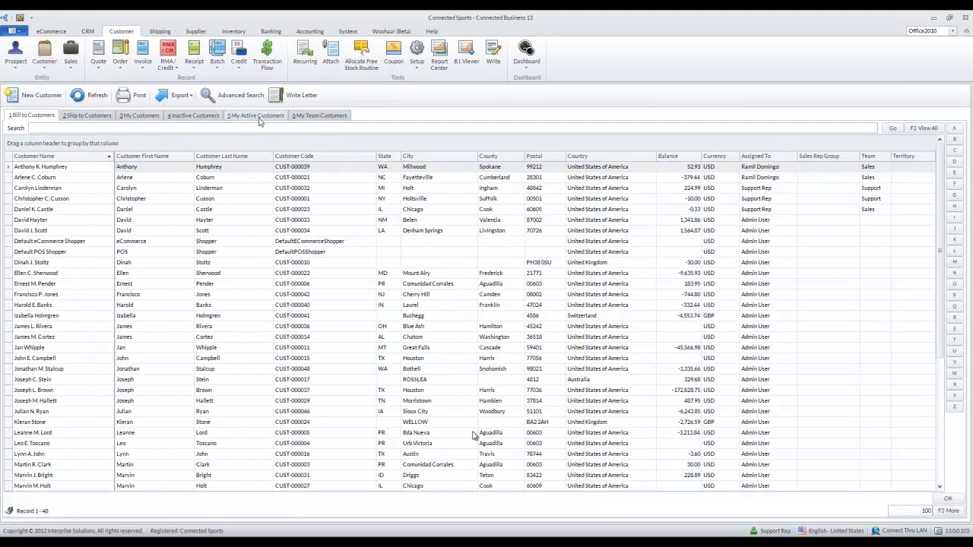
{"action": "left_click", "coordinate": [258, 116]}
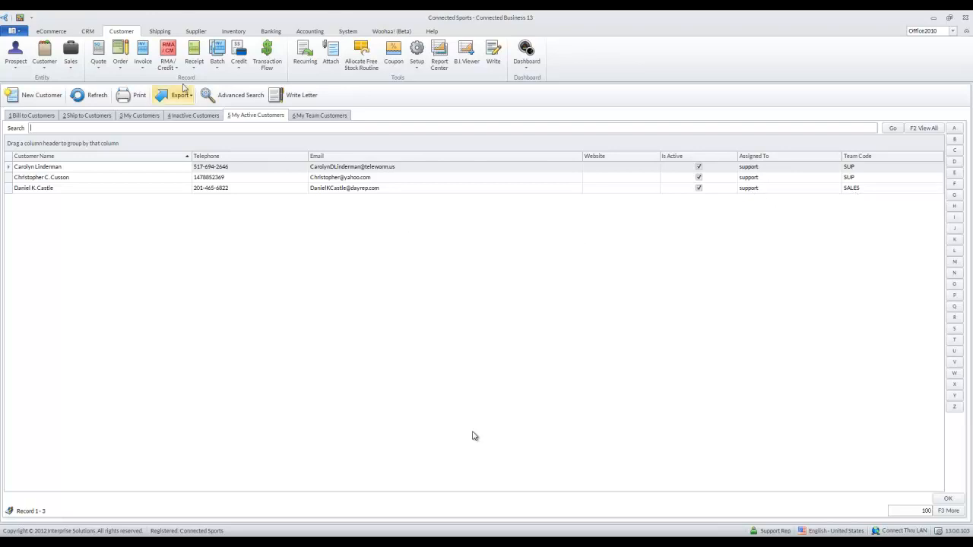
{"action": "left_click", "coordinate": [320, 116]}
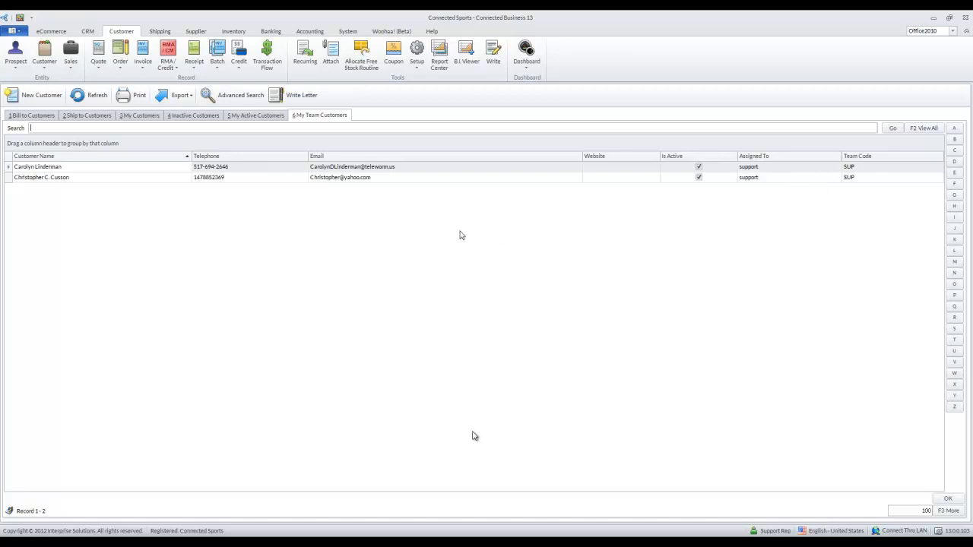
{"action": "left_click", "coordinate": [265, 118]}
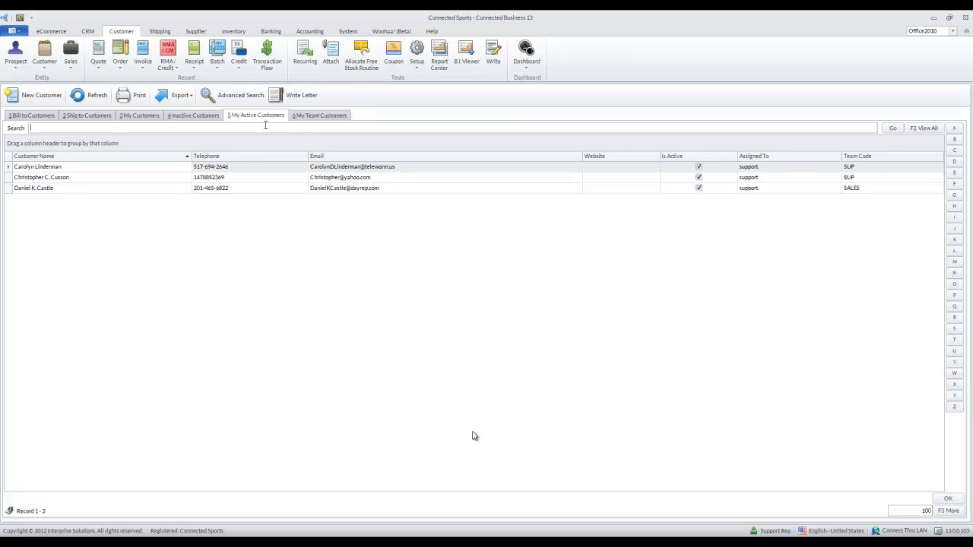